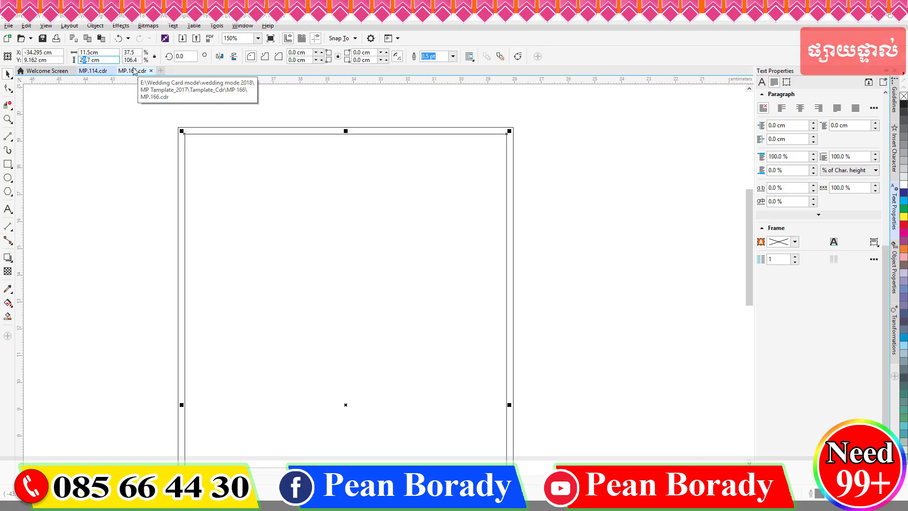
# Step: Make the inner rectangle 11.5 cm wide, then group both frame rectangles and give them a pink outline
pyautogui.press('Return')
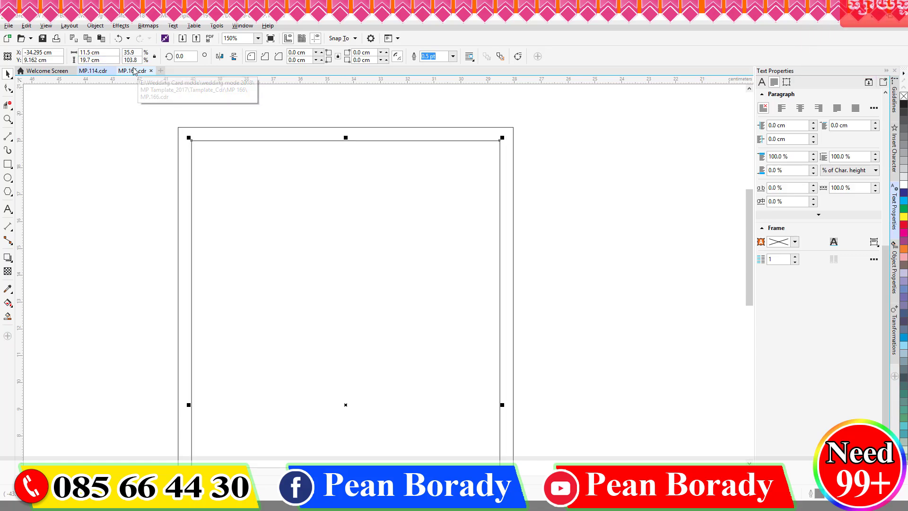
pyautogui.scroll(-2, 397, 143)
pyautogui.click(527, 214)
pyautogui.scroll(2, 393, 131)
pyautogui.scroll(-3, 392, 135)
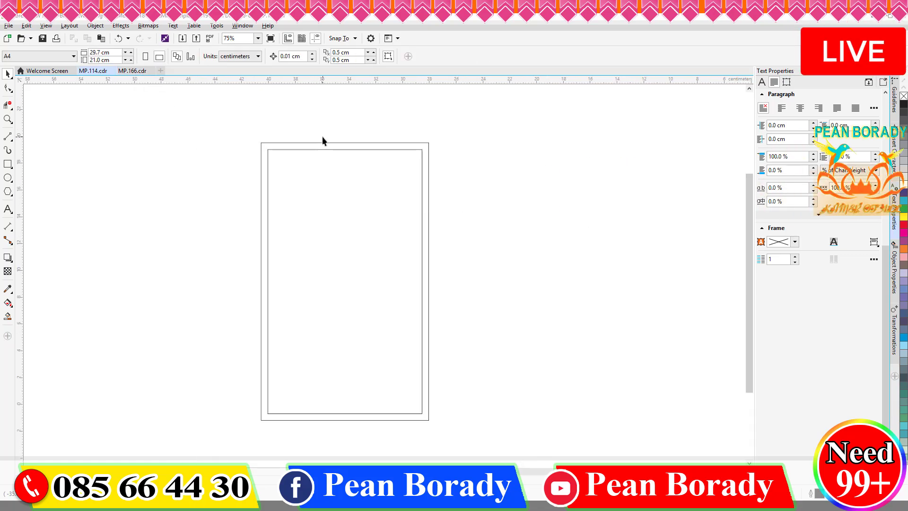
pyautogui.moveTo(406, 125); pyautogui.dragTo(242, 322)
pyautogui.hotkey('ctrl', 'g')
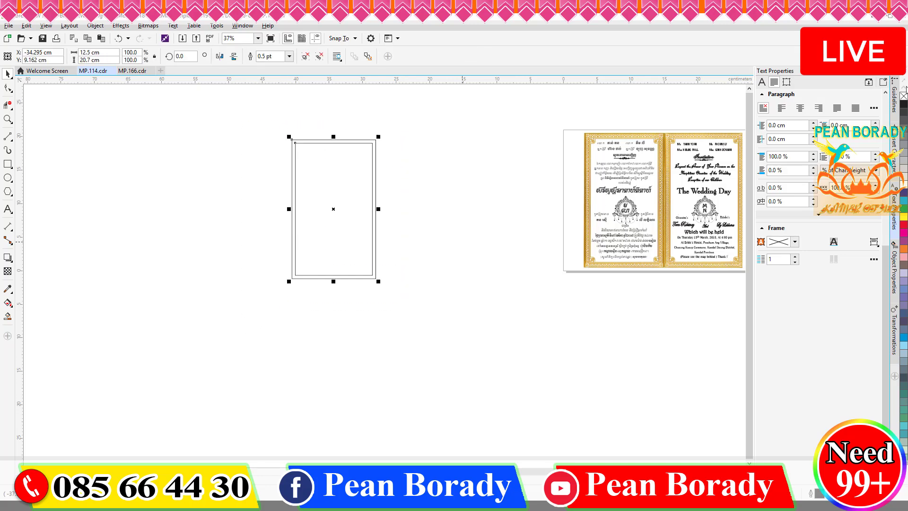
pyautogui.rightClick(903, 234)
pyautogui.scroll(3, 330, 142)
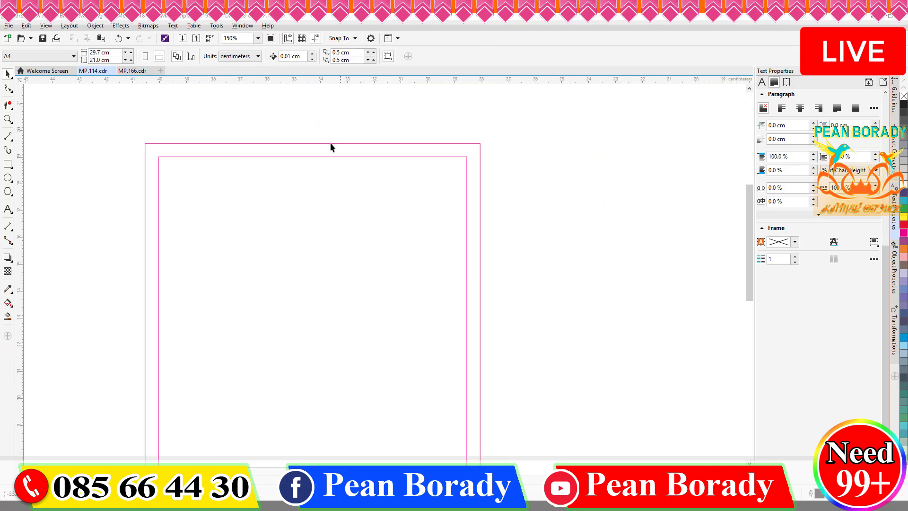
pyautogui.scroll(-3, 259, 206)
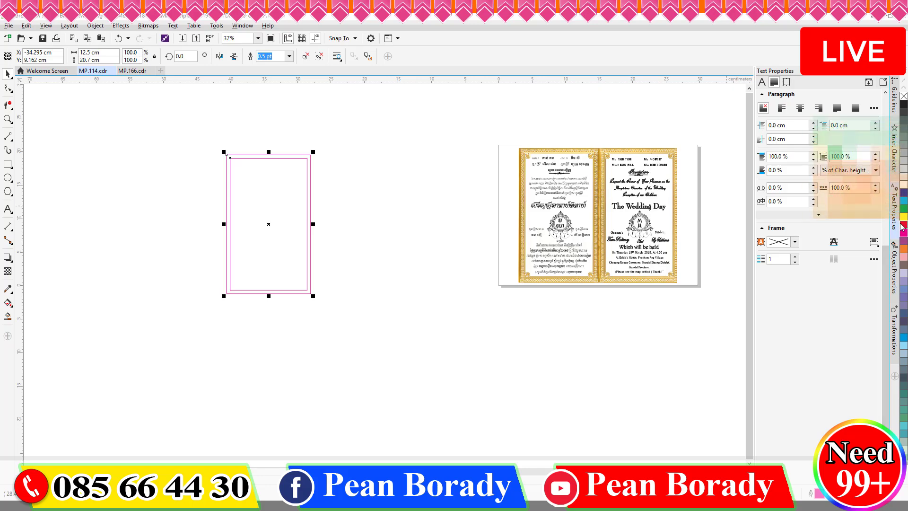
# Step: Place one copy of the pink frame group beside it with the Position transformation
pyautogui.click(762, 83)
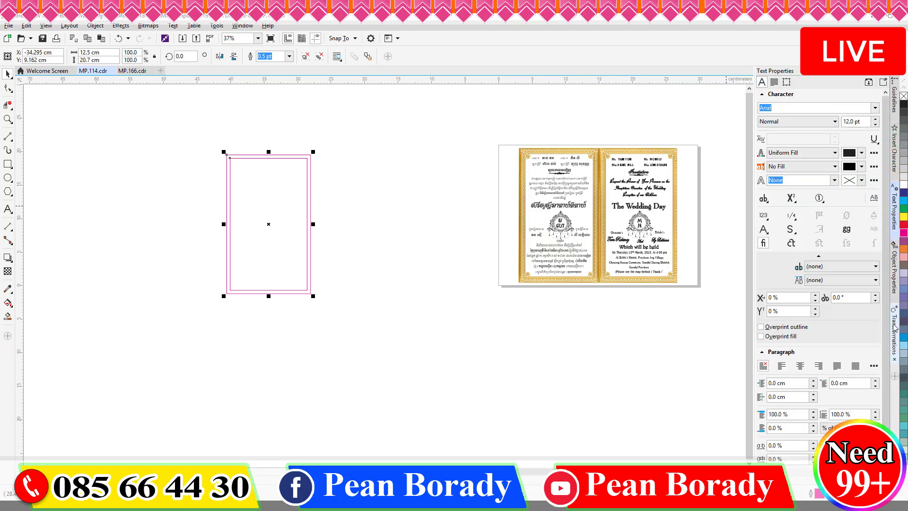
pyautogui.click(894, 329)
pyautogui.click(802, 144)
pyautogui.press('Tab')
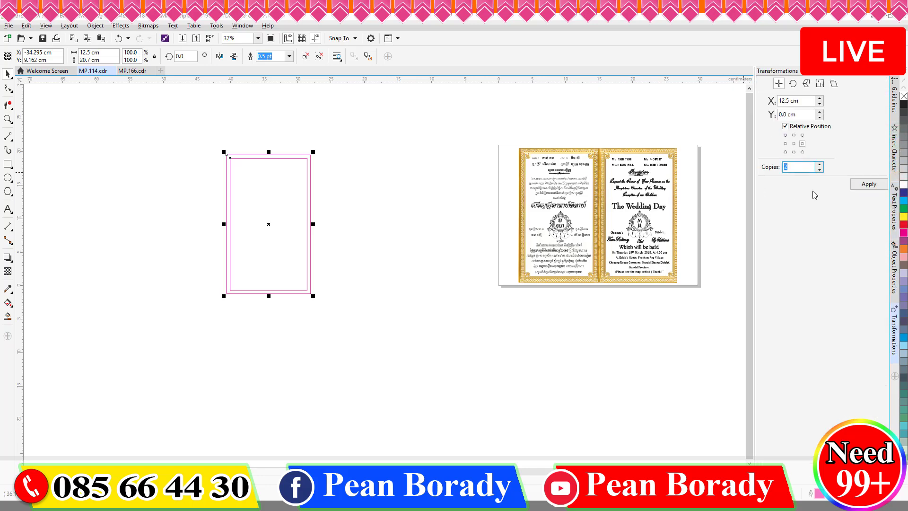
pyautogui.click(793, 144)
pyautogui.click(877, 188)
pyautogui.click(456, 129)
pyautogui.moveTo(461, 126); pyautogui.dragTo(173, 321)
pyautogui.click(228, 313)
# Step: Zoom out and slide the grouped pink frames flush against the gold invitation's left edge
pyautogui.scroll(2, 293, 176)
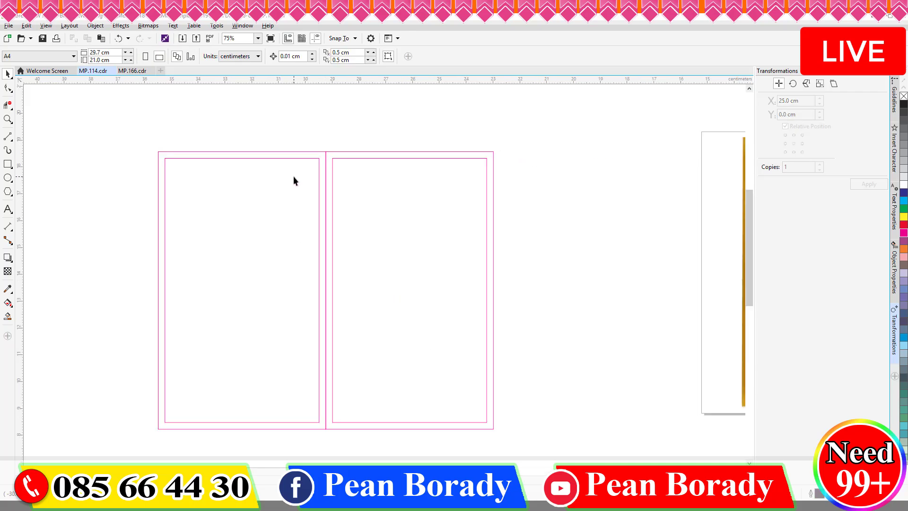
pyautogui.scroll(-2, 370, 151)
pyautogui.scroll(2, 377, 139)
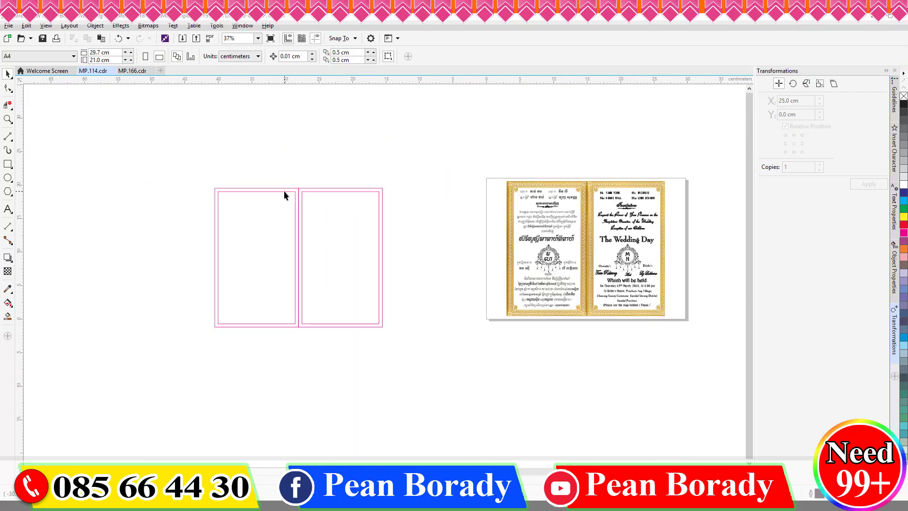
pyautogui.scroll(5, 503, 182)
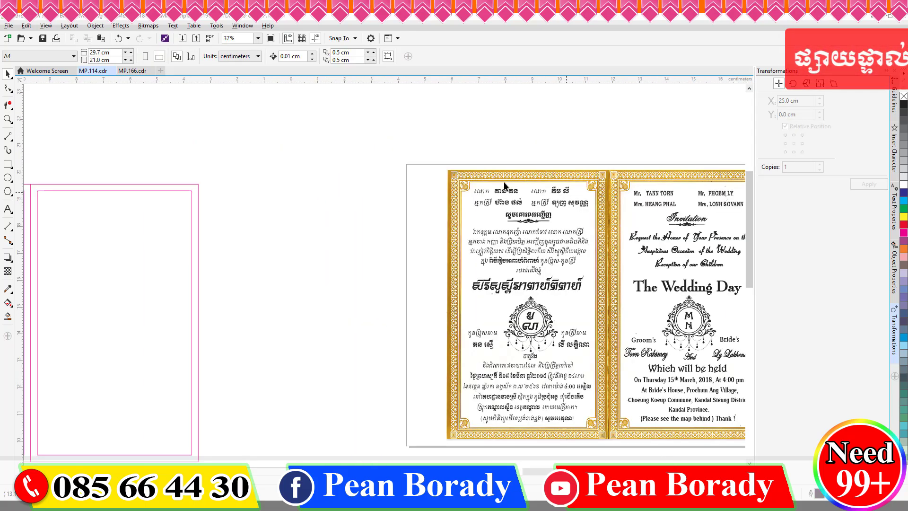
pyautogui.scroll(-2, 503, 182)
pyautogui.scroll(4, 452, 171)
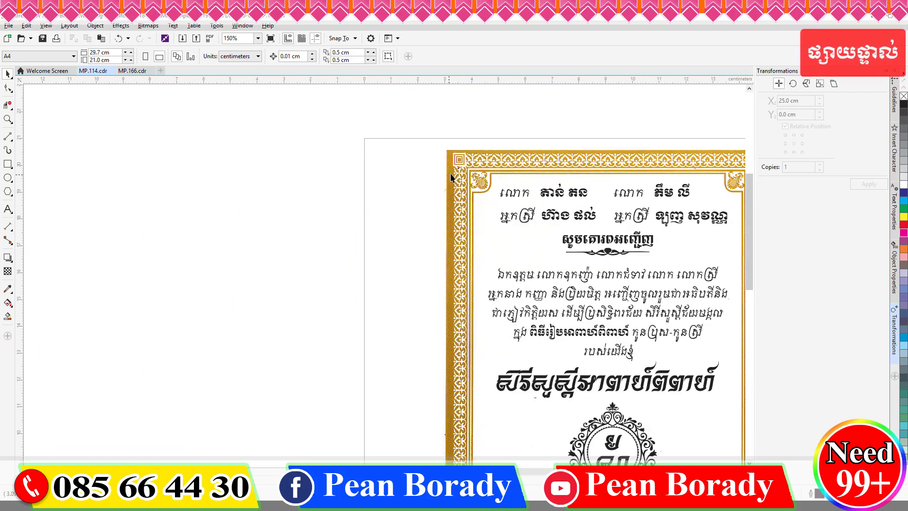
pyautogui.scroll(-4, 447, 174)
pyautogui.scroll(-2, 536, 160)
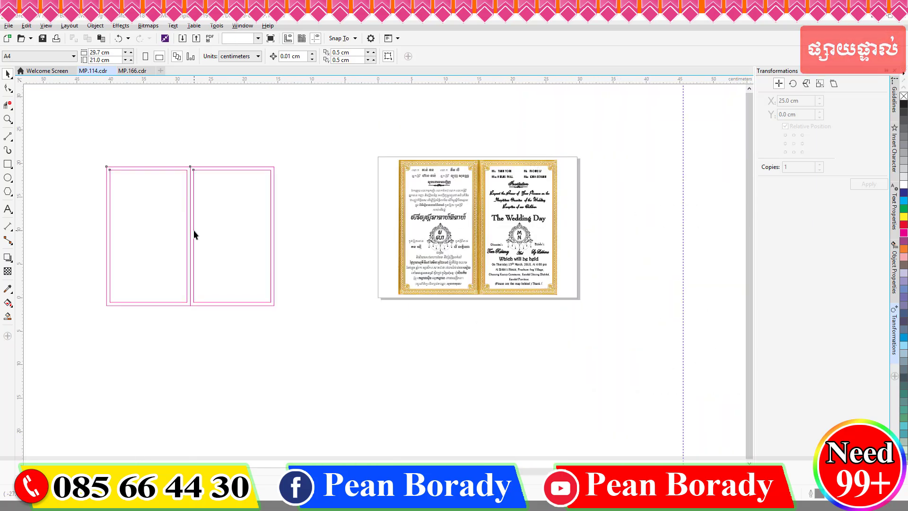
pyautogui.moveTo(193, 233); pyautogui.dragTo(300, 233)
pyautogui.click(318, 308)
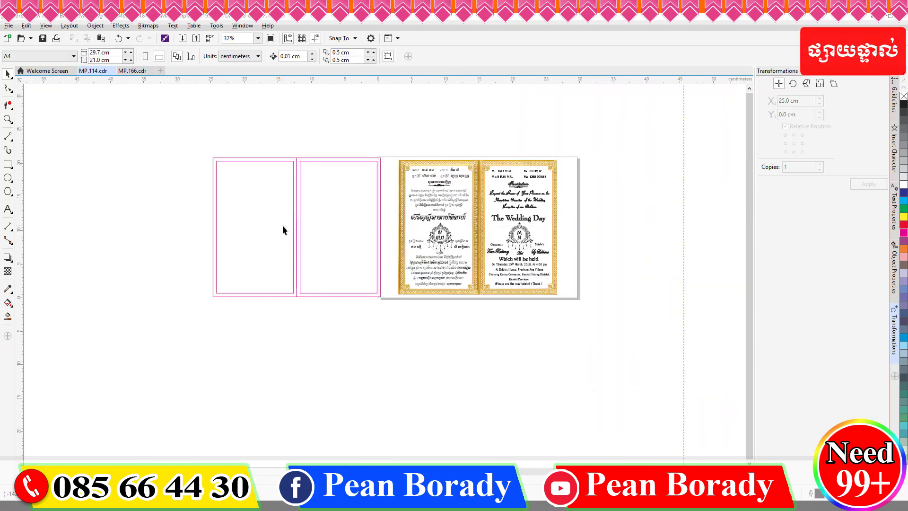
pyautogui.scroll(2, 254, 180)
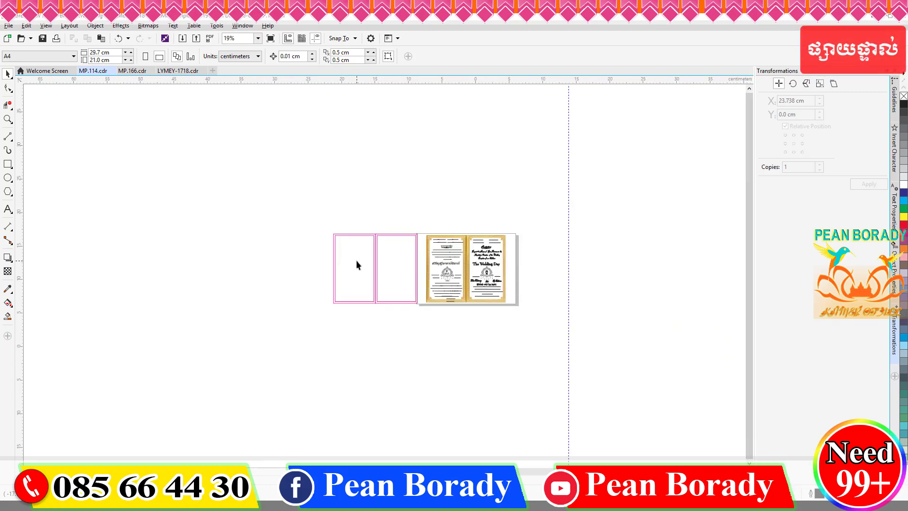
# Step: Paste the lace-topped invitation pages, move the gold invitation aside and centre the pink frames on the page
pyautogui.scroll(2, 356, 260)
pyautogui.scroll(-2, 384, 289)
pyautogui.hotkey('ctrl', 'v')
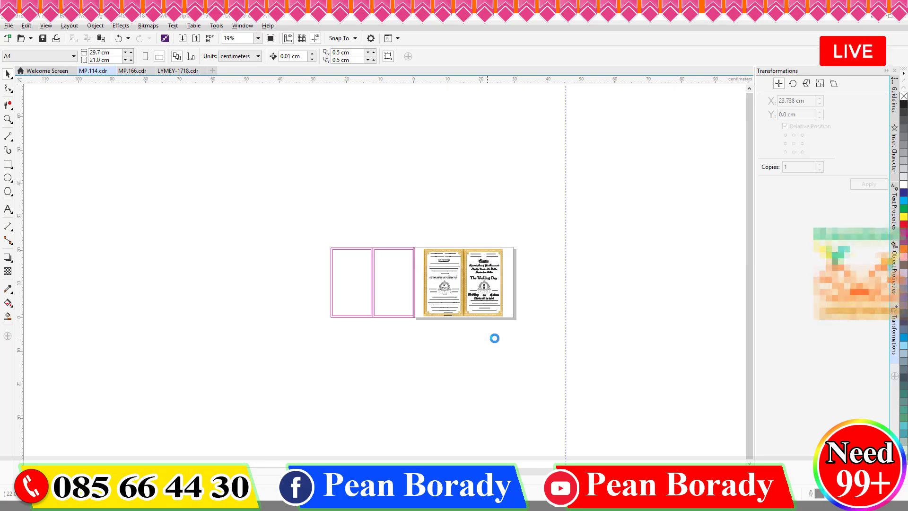
pyautogui.moveTo(426, 254); pyautogui.dragTo(285, 252)
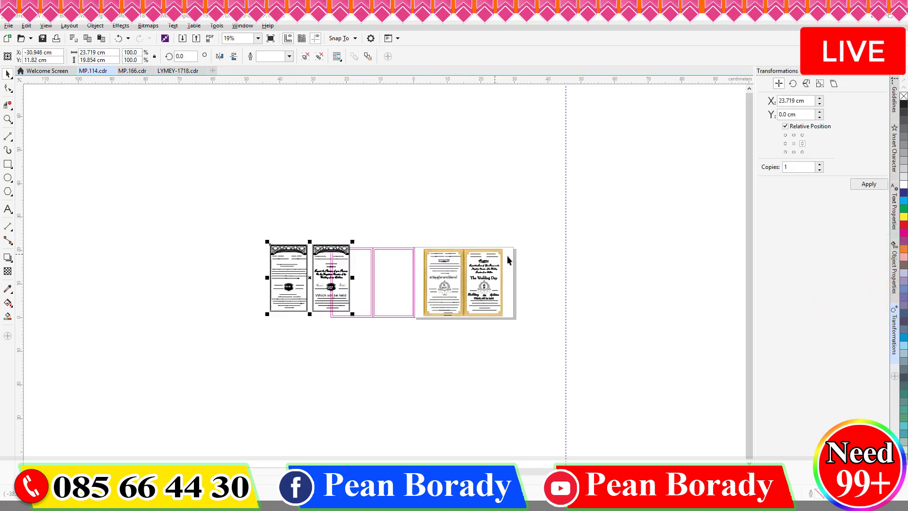
pyautogui.moveTo(438, 298); pyautogui.dragTo(589, 273)
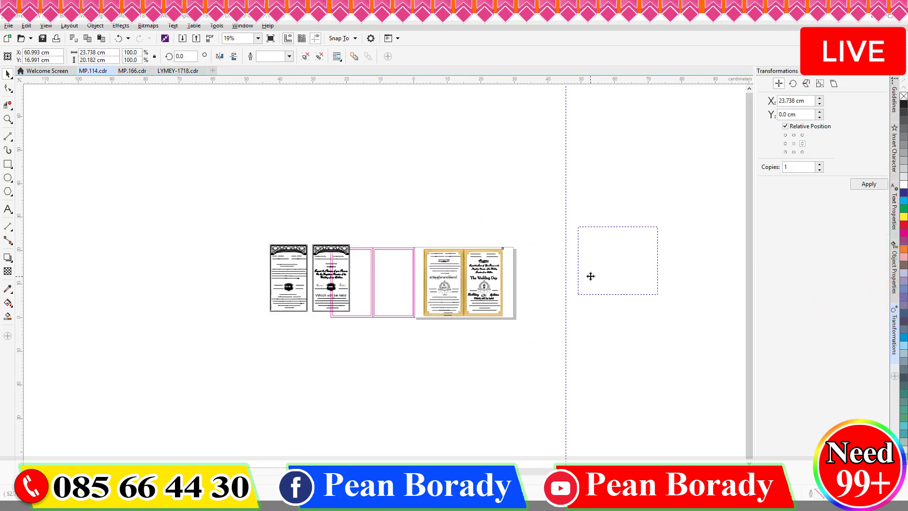
pyautogui.click(387, 286)
pyautogui.press('p')
# Step: Place the lace pages onto the pink frames and shrink them slightly
pyautogui.click(319, 283)
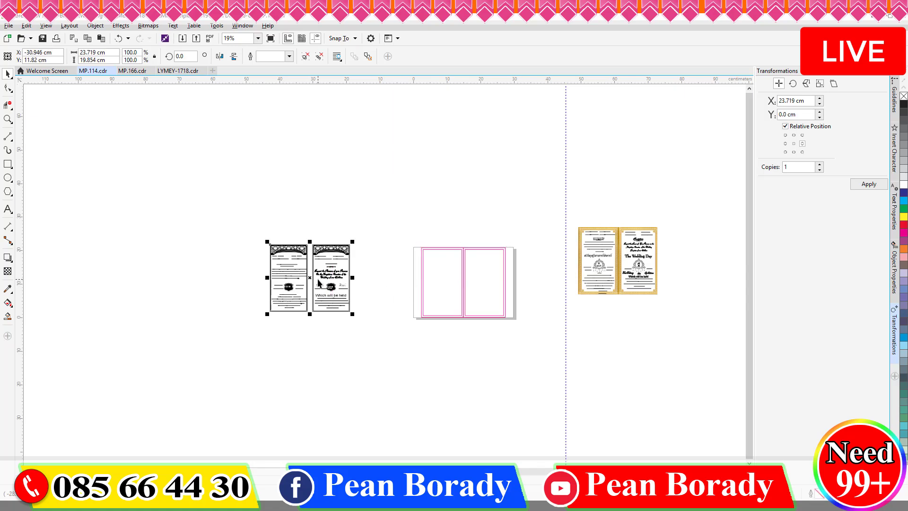
pyautogui.moveTo(319, 284); pyautogui.dragTo(475, 286)
pyautogui.scroll(4, 478, 284)
pyautogui.scroll(2, 480, 149)
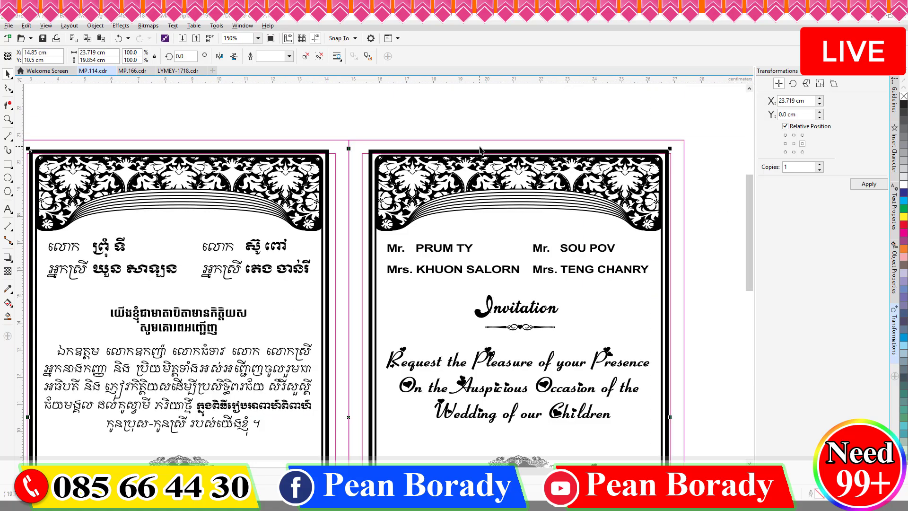
pyautogui.moveTo(671, 148); pyautogui.dragTo(666, 153)
# Step: Widen the lace pages to the frame edge and trim their height to fit the frames
pyautogui.scroll(-2, 658, 153)
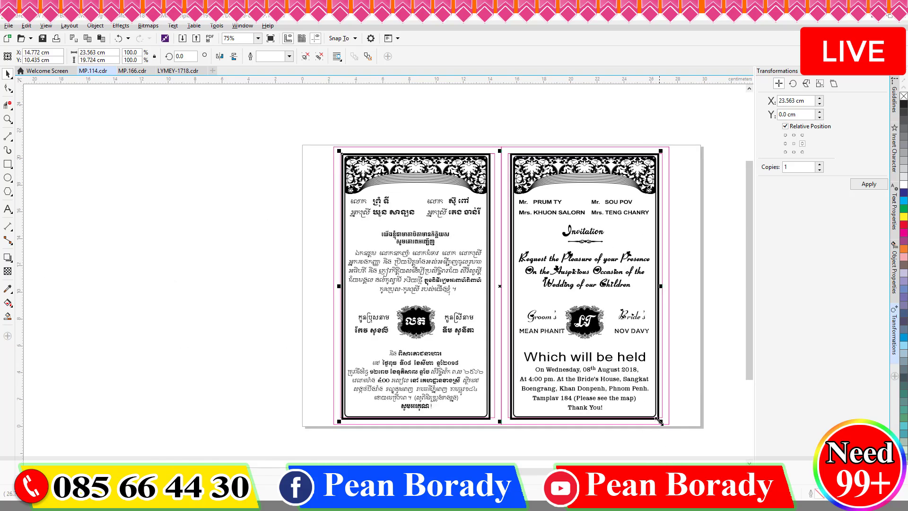
pyautogui.scroll(2, 660, 421)
pyautogui.scroll(-2, 651, 345)
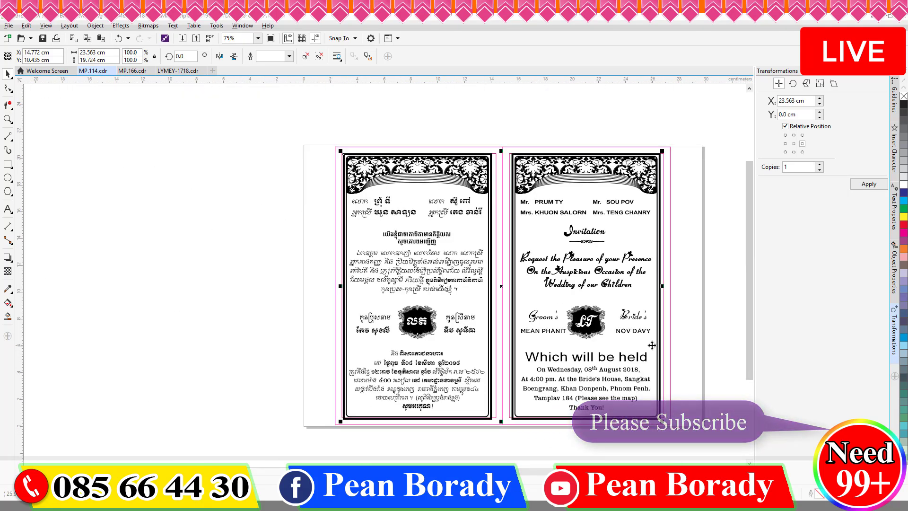
pyautogui.scroll(4, 659, 287)
pyautogui.moveTo(649, 286); pyautogui.dragTo(684, 282)
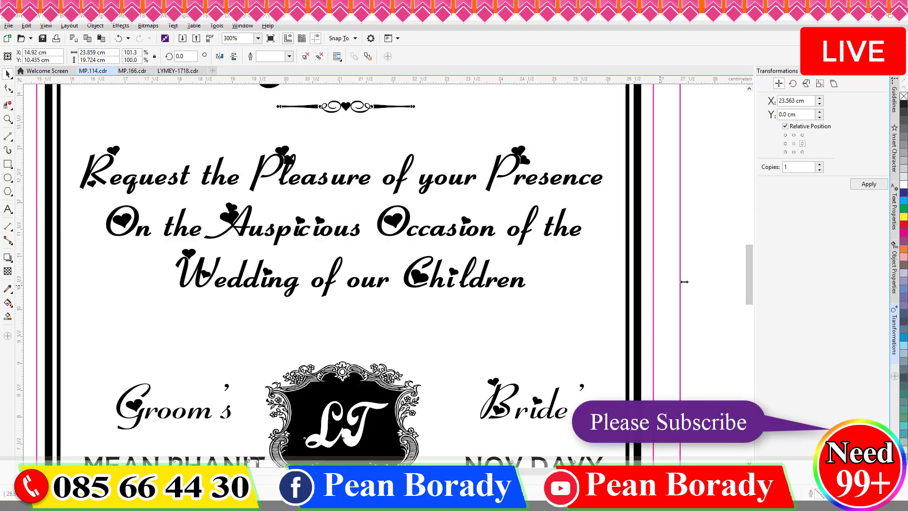
pyautogui.scroll(-4, 692, 279)
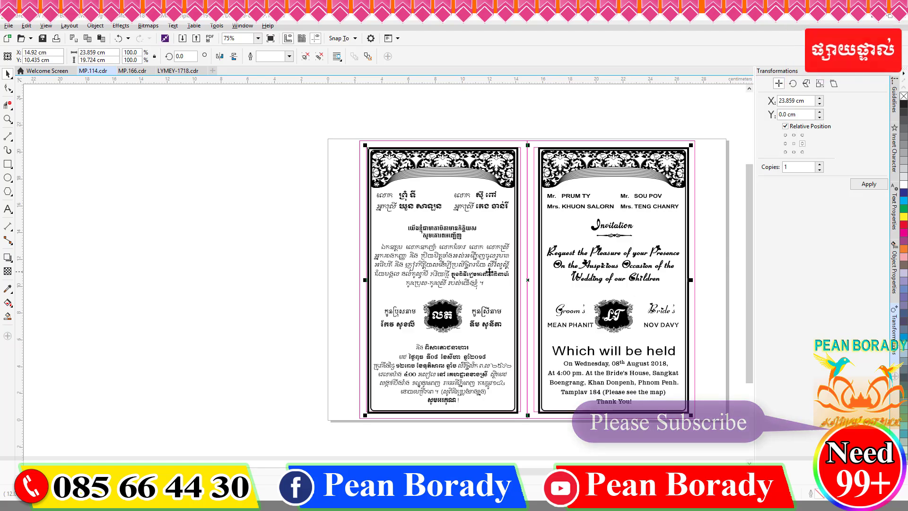
pyautogui.scroll(-4, 488, 272)
pyautogui.scroll(4, 493, 267)
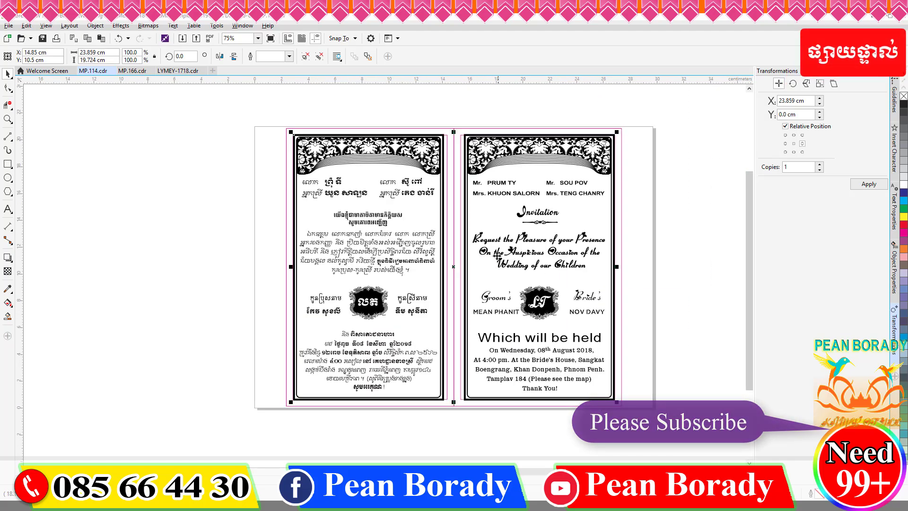
pyautogui.scroll(4, 454, 409)
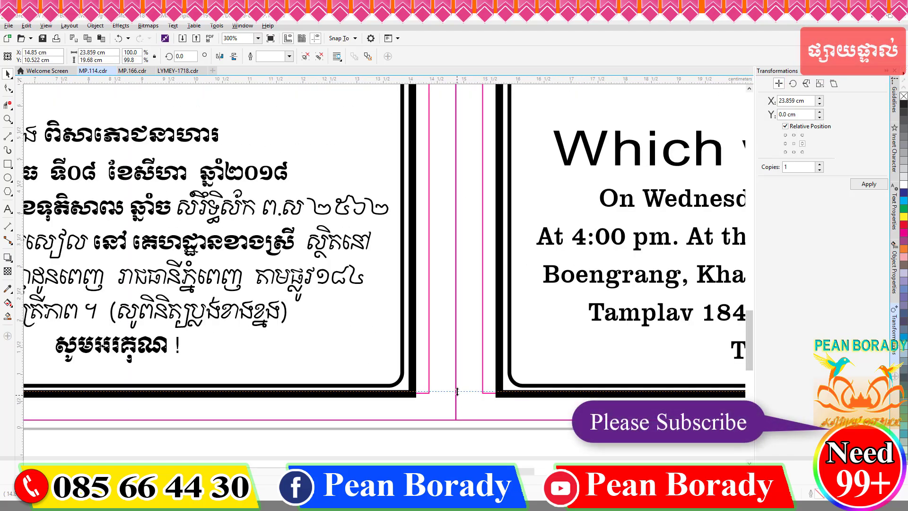
pyautogui.moveTo(456, 391); pyautogui.dragTo(457, 390)
pyautogui.scroll(-2, 471, 395)
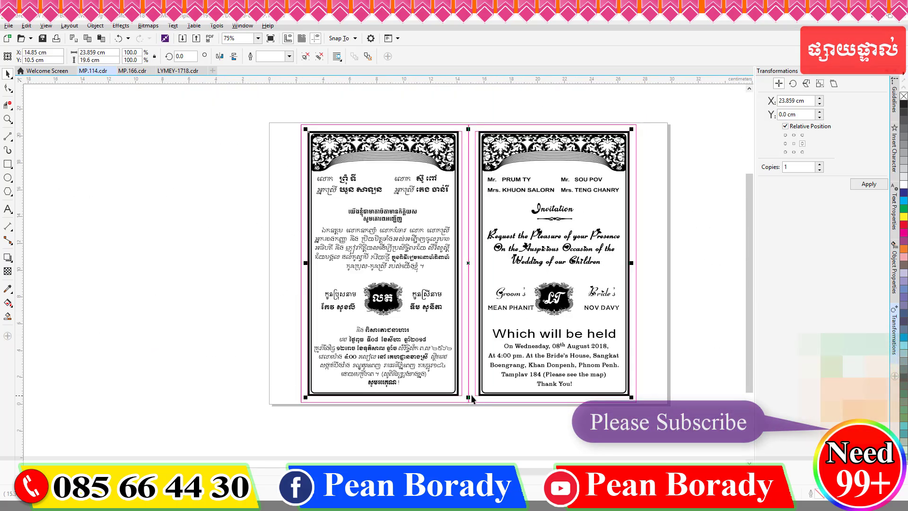
pyautogui.click(226, 215)
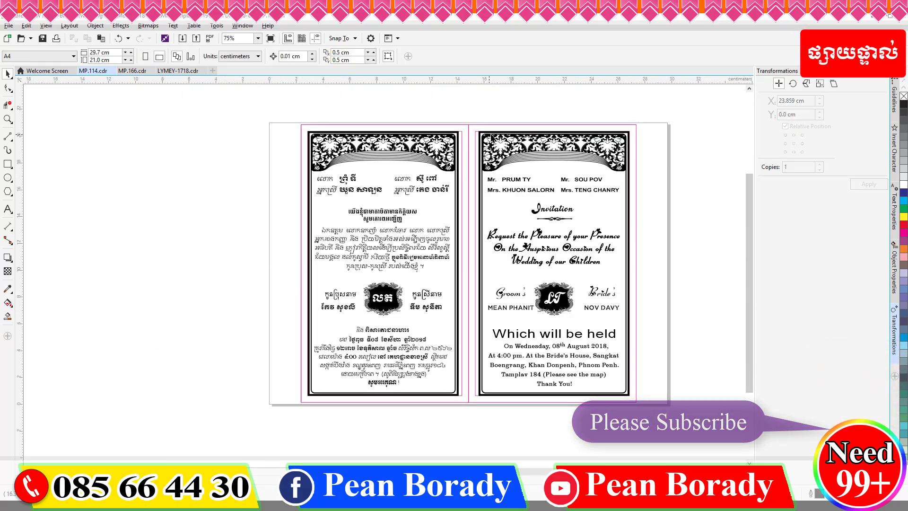
# Step: Drag the gold card pair beside the black invitation cards and deselect it
pyautogui.scroll(4, 491, 137)
pyautogui.scroll(-4, 524, 180)
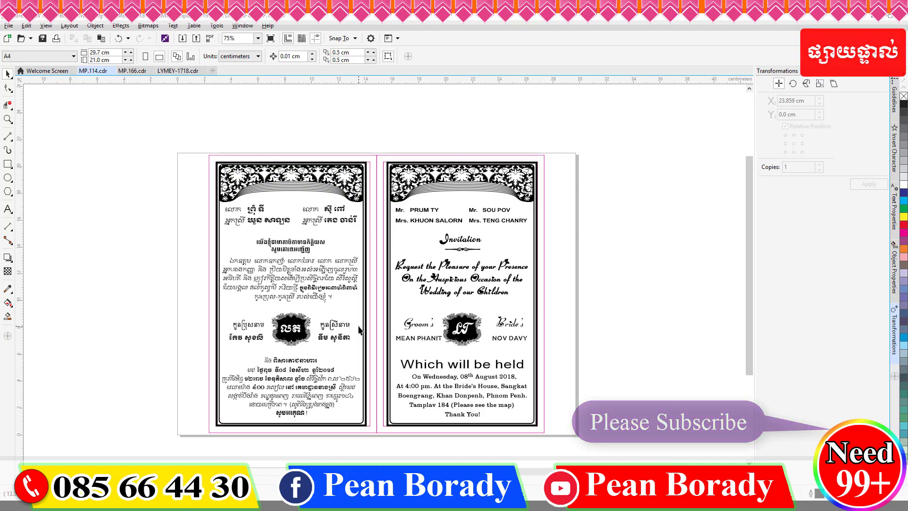
pyautogui.scroll(-2, 359, 329)
pyautogui.hscroll(4, 778, 316)
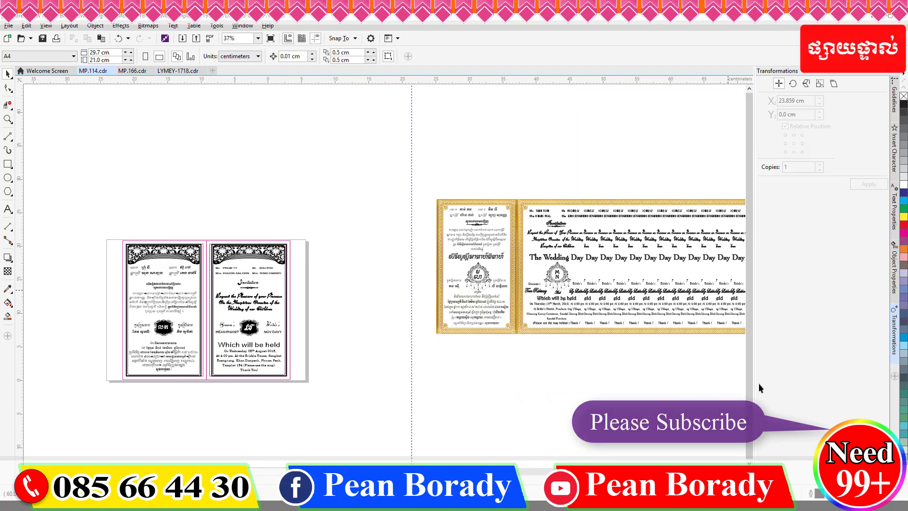
pyautogui.moveTo(510, 287); pyautogui.dragTo(383, 329)
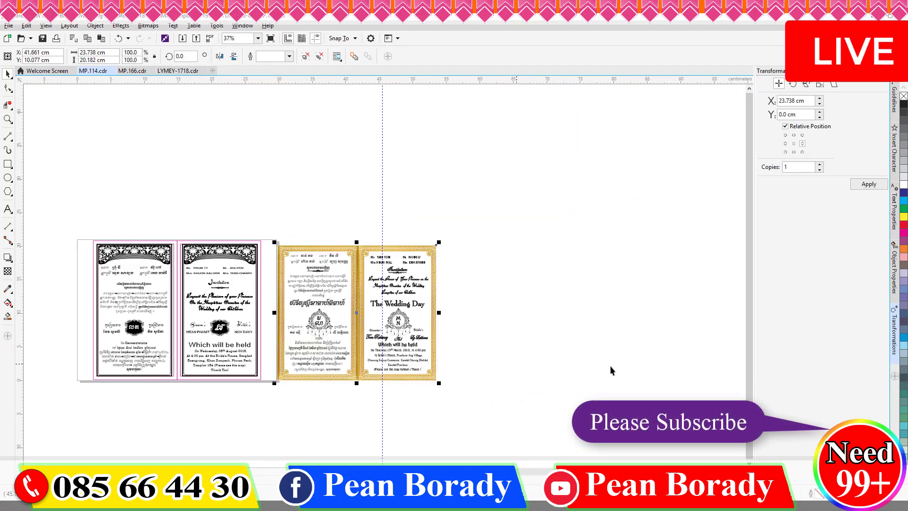
pyautogui.click(610, 370)
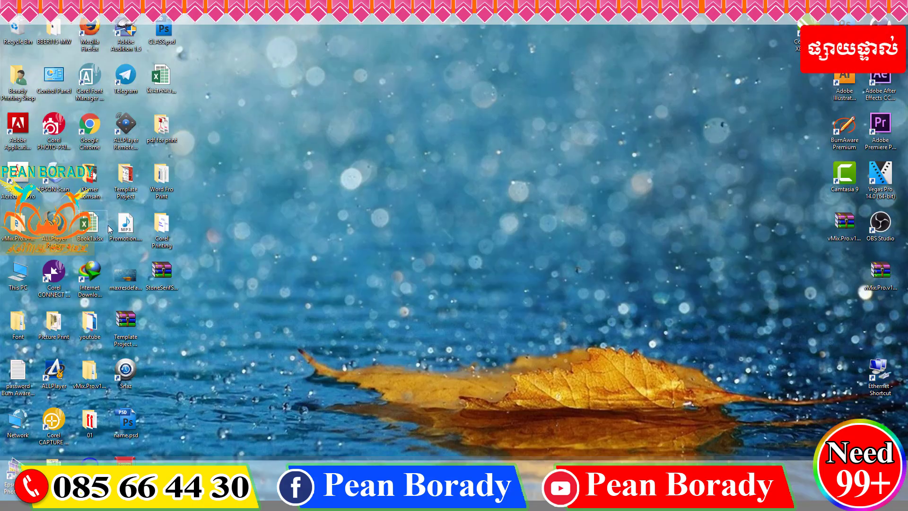
# Step: Launch Epson Scan, preview and scan the gold card, and accept the JPEG file save settings
pyautogui.rightClick(50, 176)
pyautogui.click(66, 182)
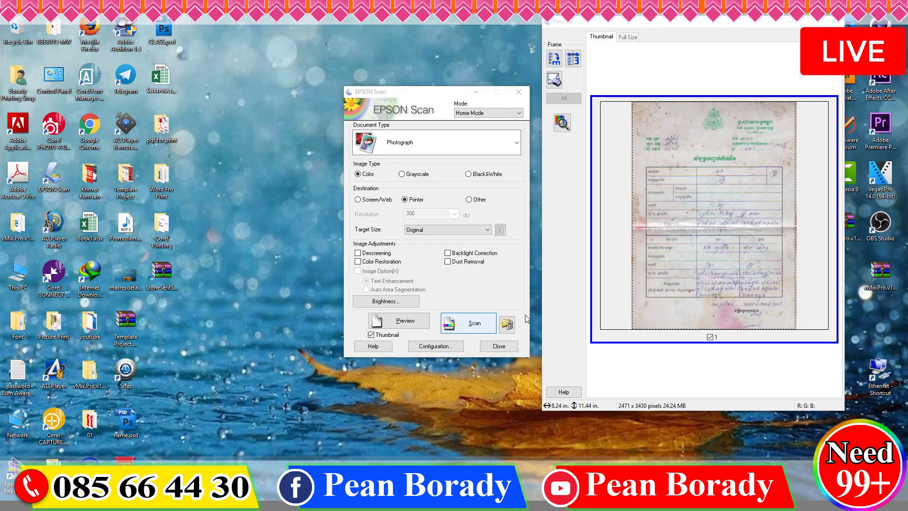
pyautogui.click(409, 323)
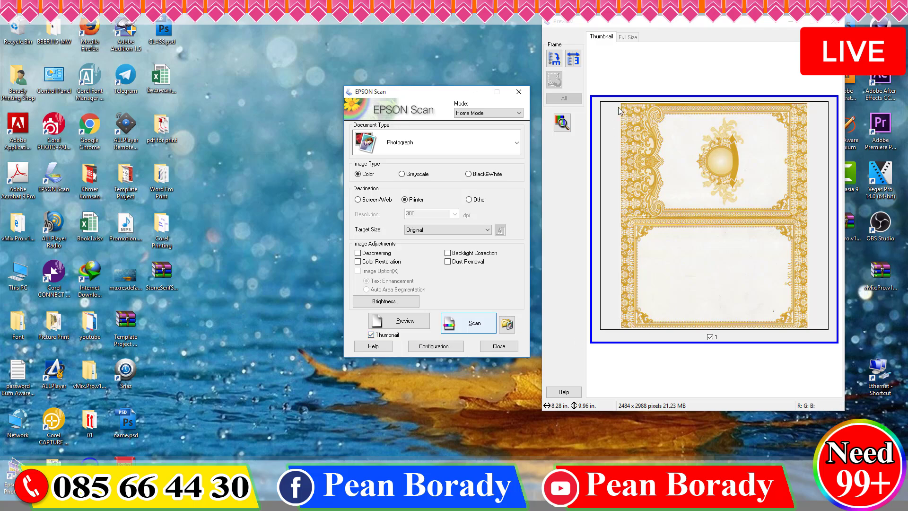
pyautogui.click(461, 325)
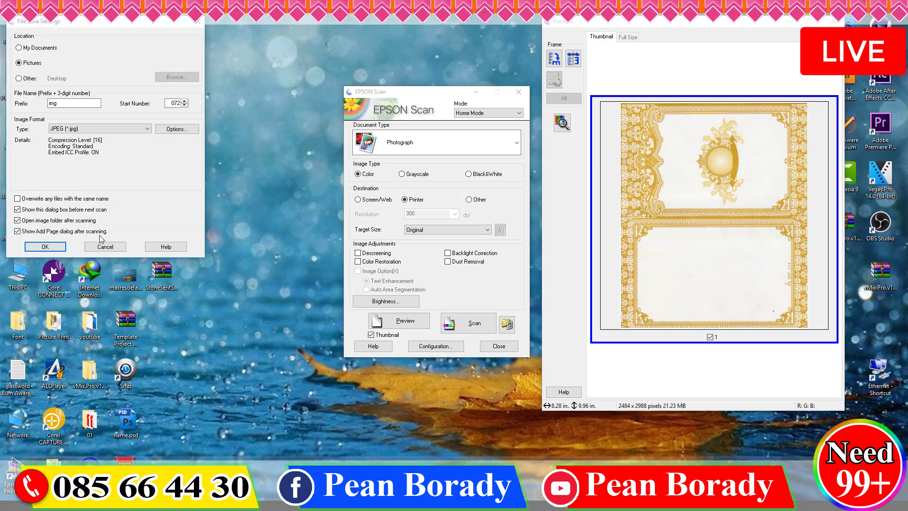
pyautogui.click(47, 246)
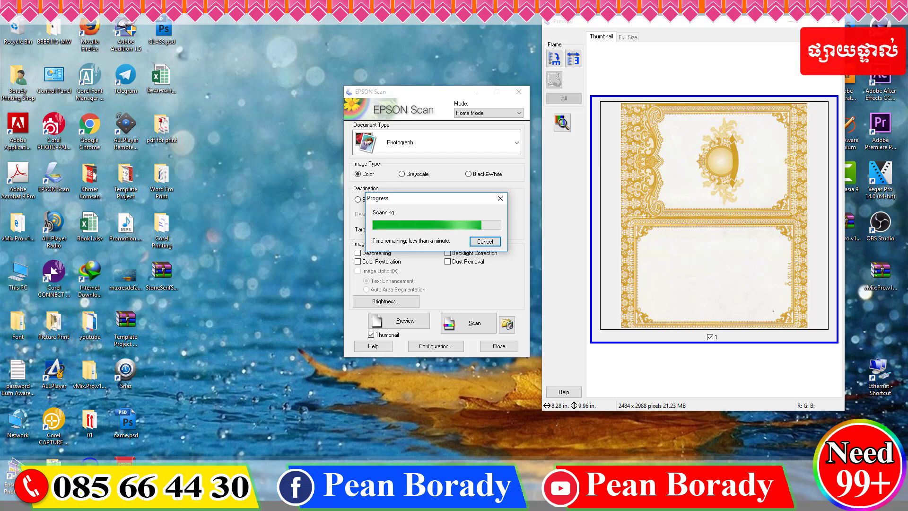
pyautogui.click(219, 505)
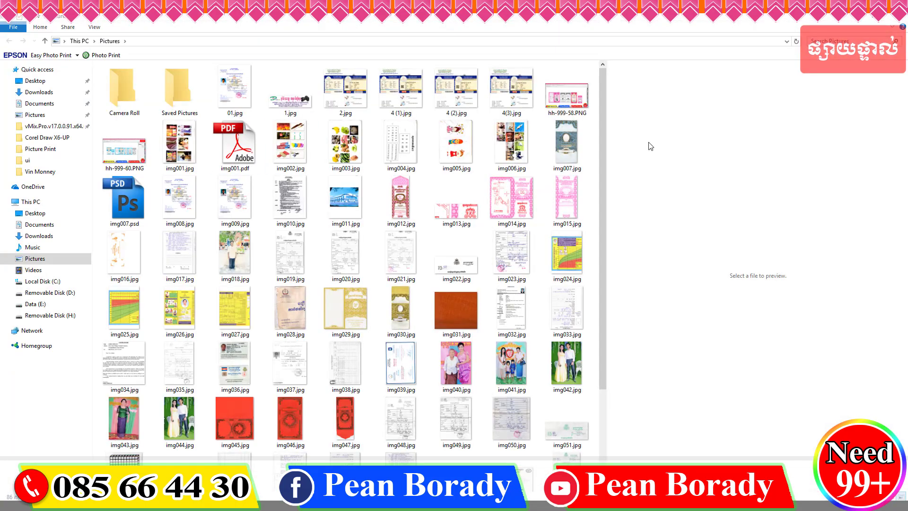
# Step: Check MP.114.cdr in CorelDRAW, then select and copy the new gold card scan in Pictures
pyautogui.click(219, 504)
pyautogui.click(153, 451)
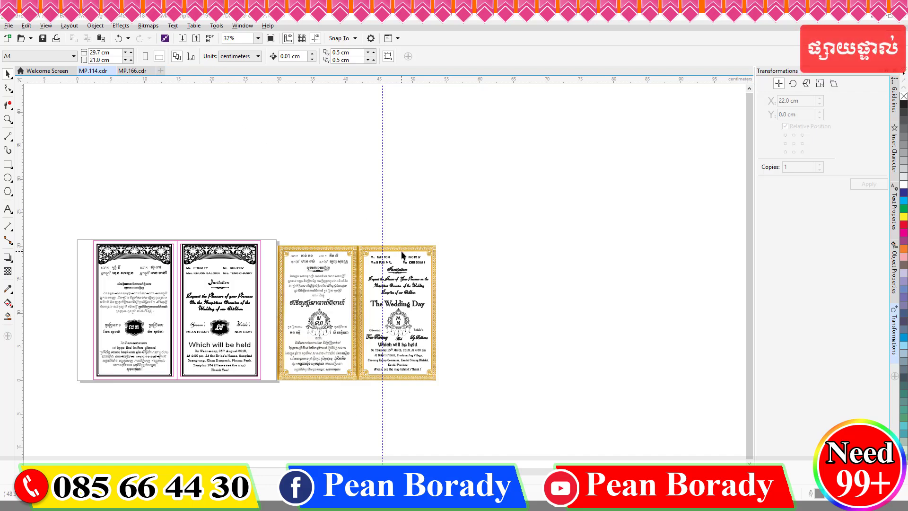
pyautogui.hotkey('alt', 'Tab')
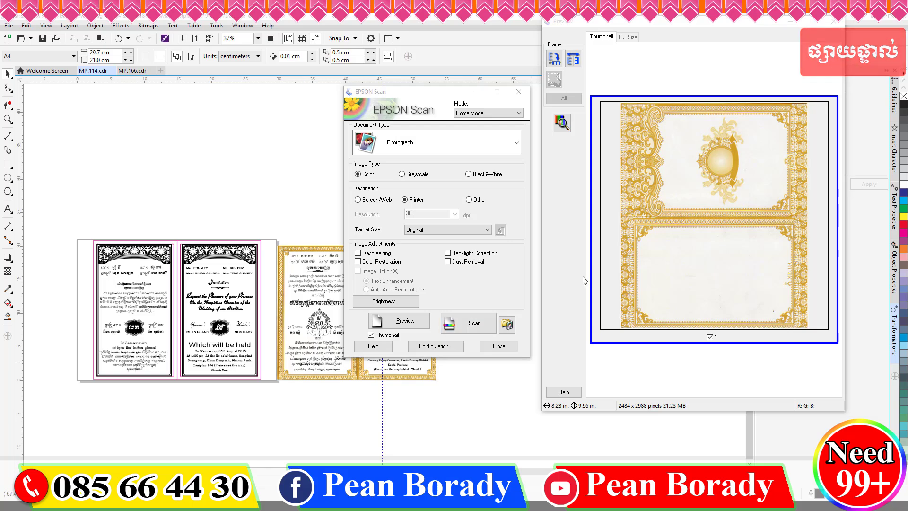
pyautogui.click(498, 344)
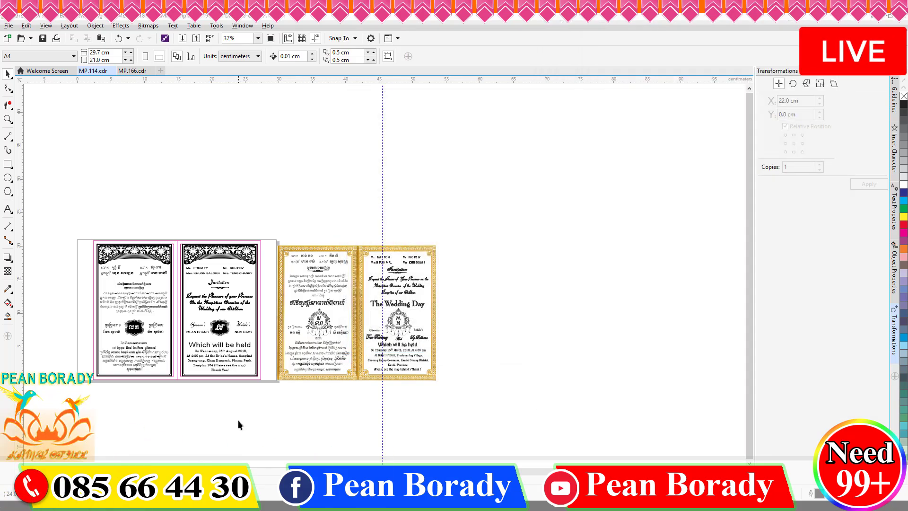
pyautogui.hotkey('alt', 'Tab')
pyautogui.hotkey('alt', 'Tab')
pyautogui.press('super+d')
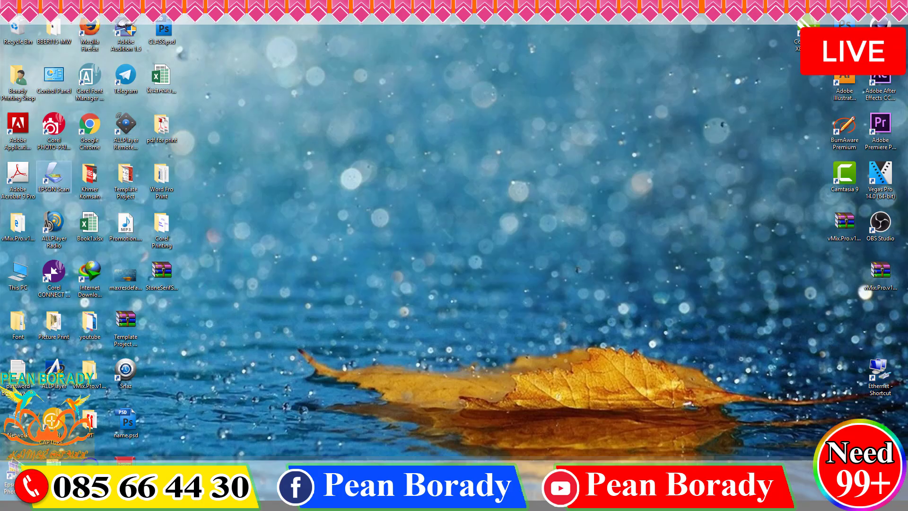
pyautogui.scroll(-3, 478, 369)
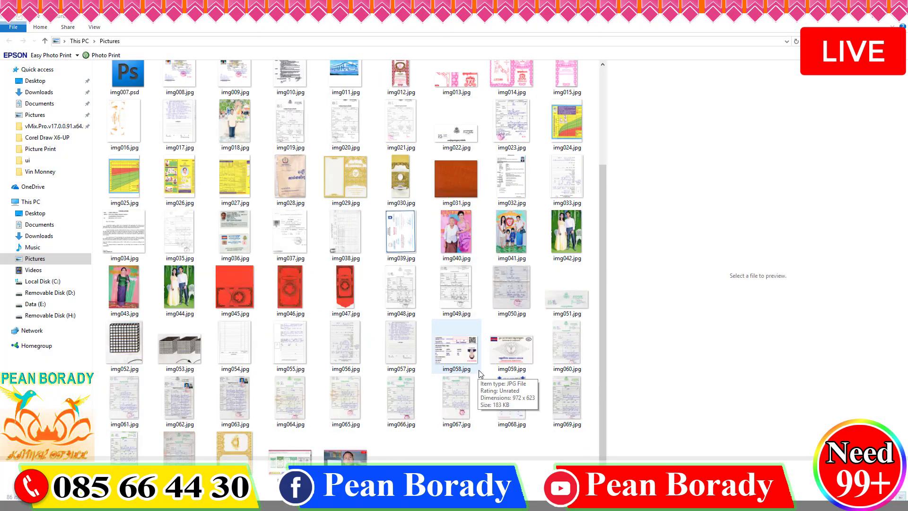
pyautogui.click(235, 445)
pyautogui.hotkey('alt', 'Tab')
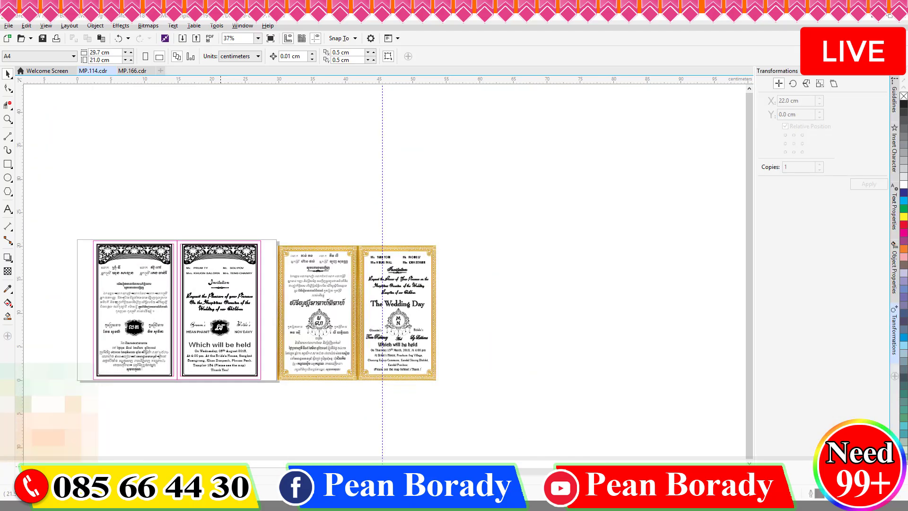
# Step: Paste the gold card scan, rotate it 270° so the emblem is on the right, and move it left of the black invitations
pyautogui.hotkey('ctrl', 'v')
pyautogui.moveTo(571, 212); pyautogui.dragTo(540, 317)
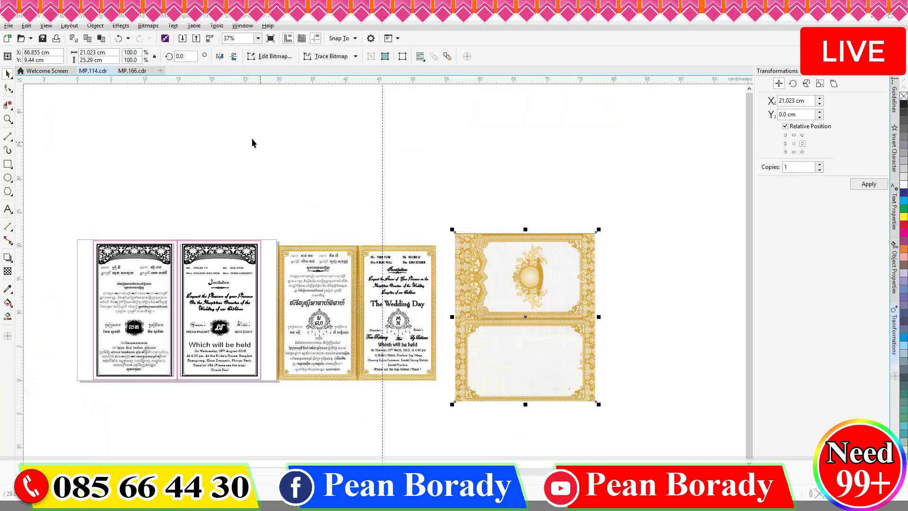
pyautogui.write('90')
pyautogui.press('Return')
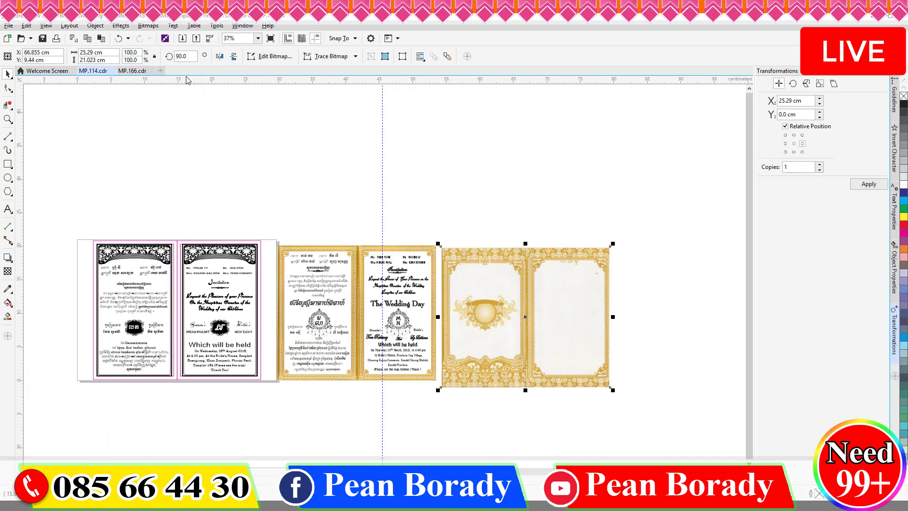
pyautogui.write('270')
pyautogui.press('Return')
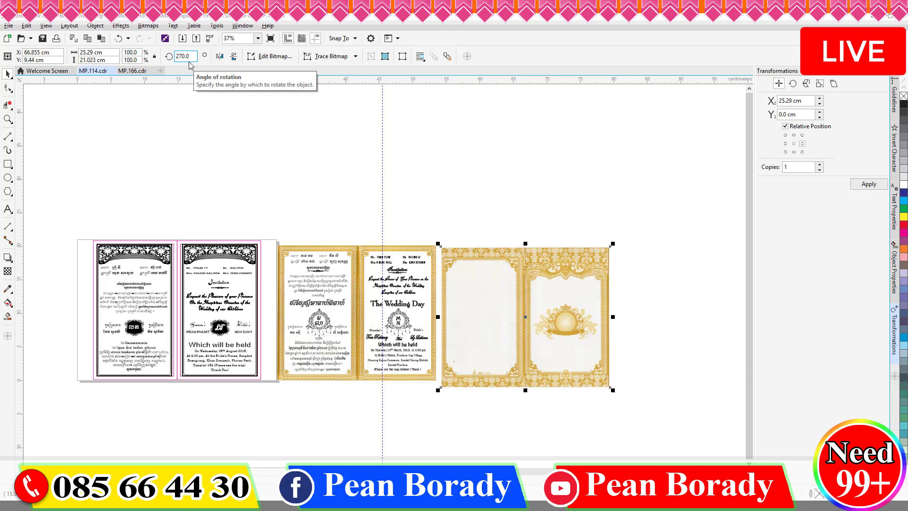
pyautogui.click(681, 235)
pyautogui.scroll(-3, 682, 235)
pyautogui.moveTo(637, 253); pyautogui.dragTo(489, 239)
pyautogui.scroll(3, 529, 249)
pyautogui.scroll(2, 529, 249)
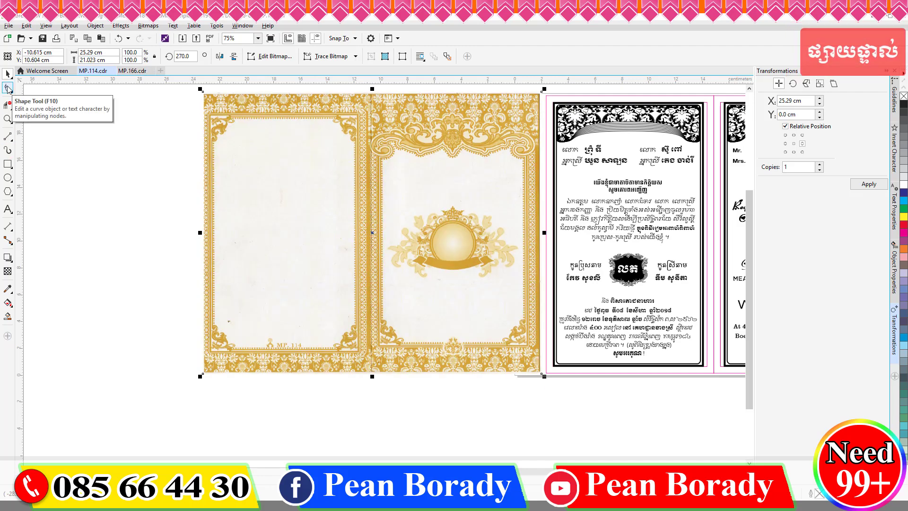
pyautogui.moveTo(325, 213); pyautogui.dragTo(235, 214)
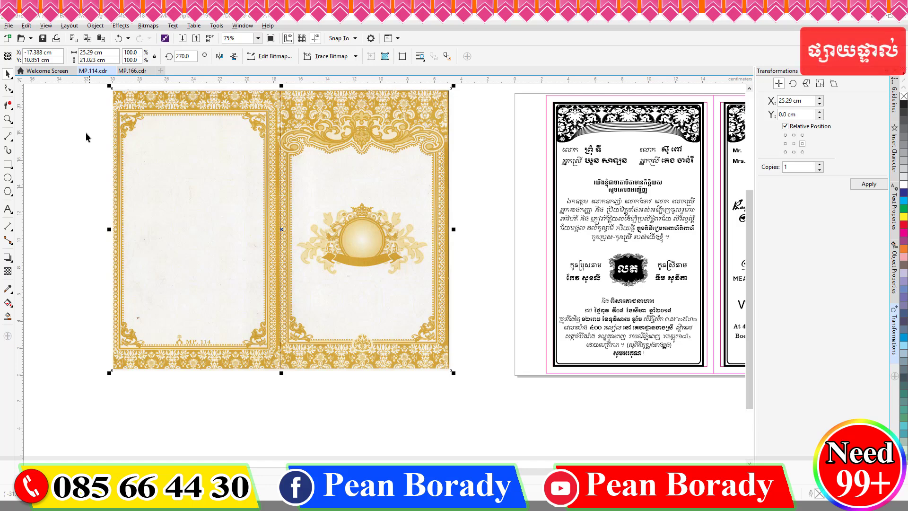
# Step: Crop the scan and set its size to 25.0 × 20.8 cm
pyautogui.click(9, 106)
pyautogui.click(28, 104)
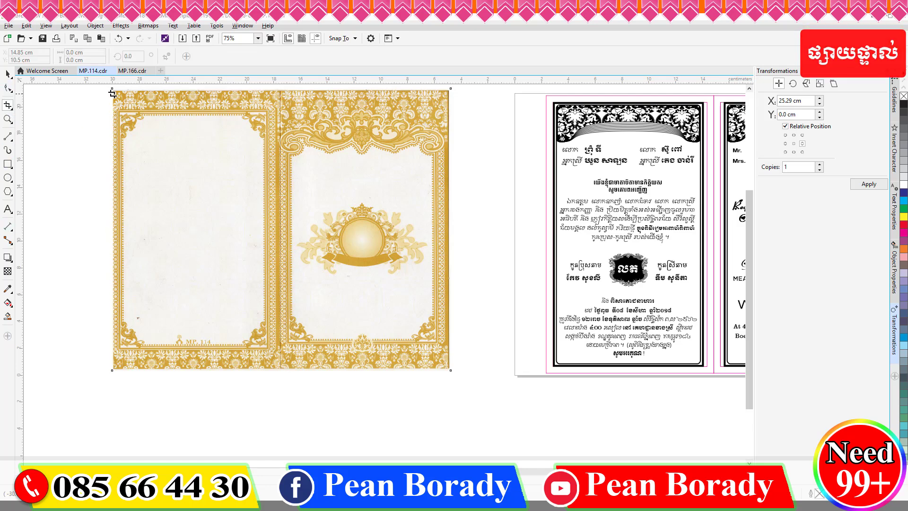
pyautogui.moveTo(112, 93); pyautogui.dragTo(449, 368)
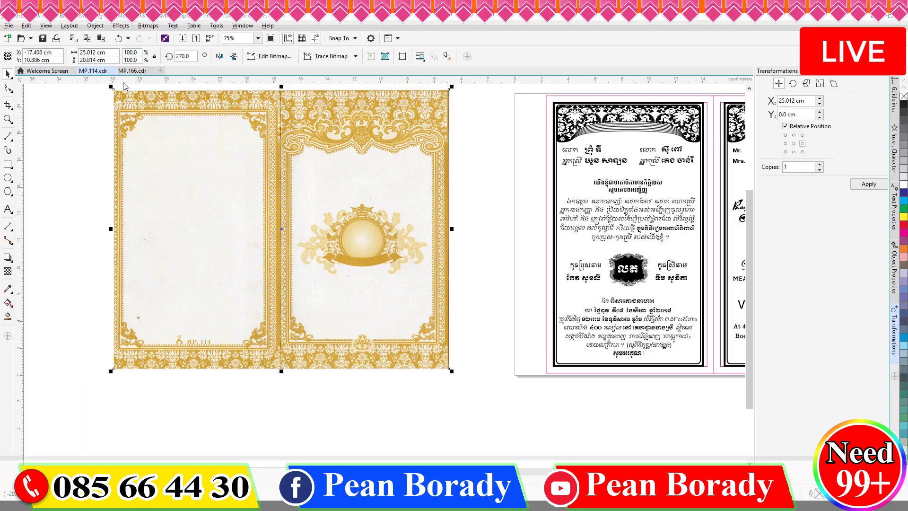
pyautogui.moveTo(108, 53); pyautogui.dragTo(92, 61)
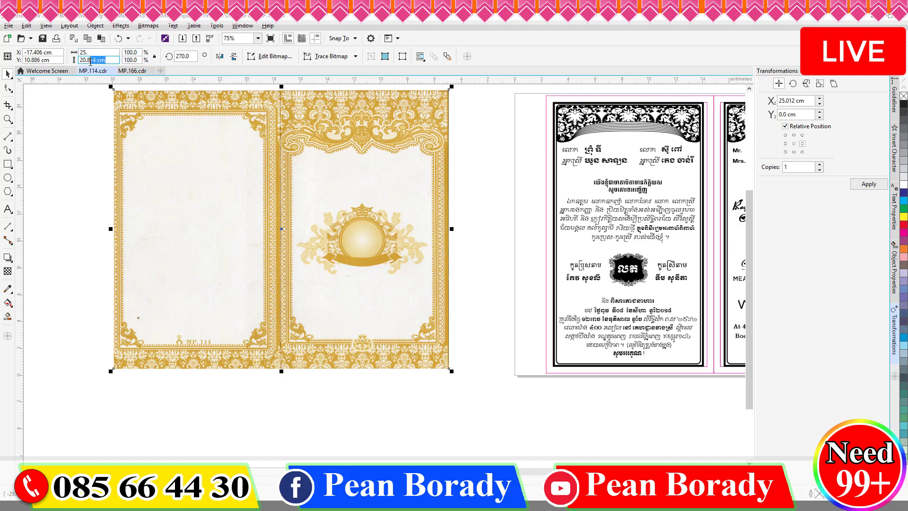
pyautogui.press('BackSpace')
pyautogui.press('Return')
# Step: Reposition the blank gold card beside the map card, nudging it slightly left into its final spot
pyautogui.press('Escape')
pyautogui.scroll(-2, 377, 255)
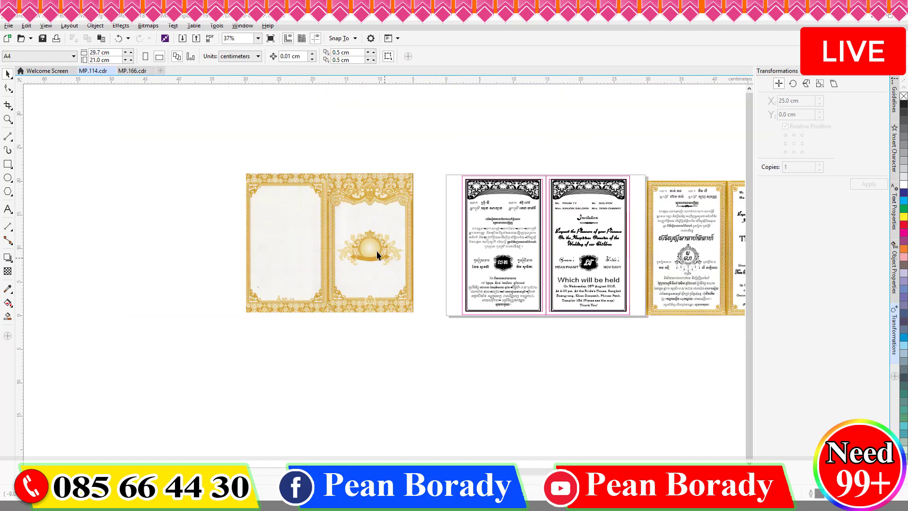
pyautogui.scroll(-2, 344, 239)
pyautogui.click(337, 242)
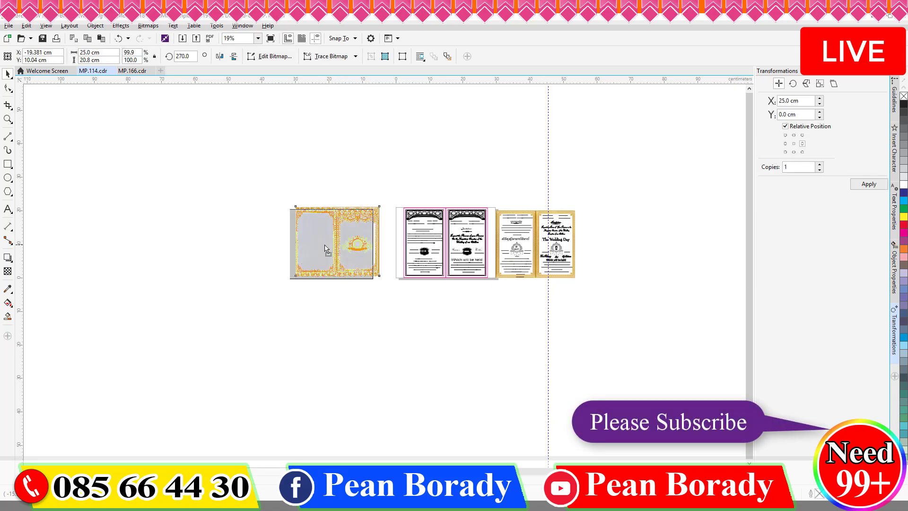
pyautogui.press('pagedown')
pyautogui.press('pagedown')
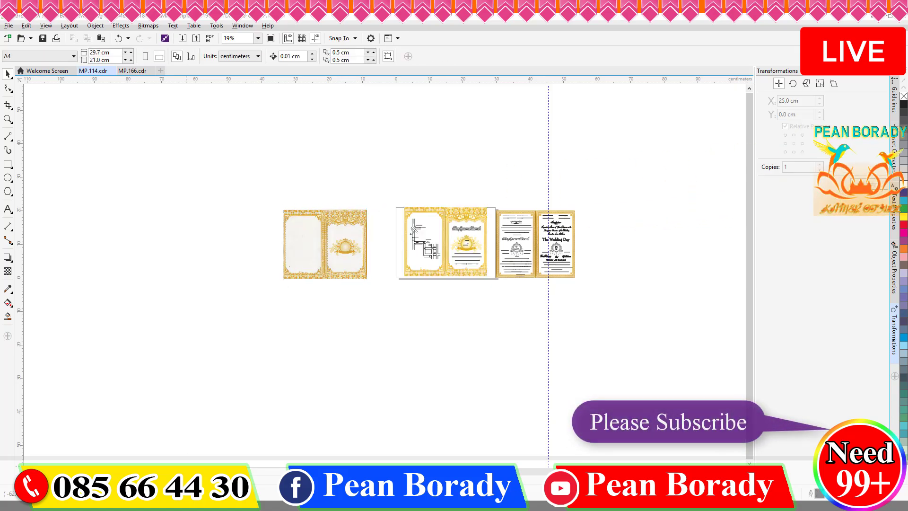
pyautogui.moveTo(298, 265); pyautogui.dragTo(334, 264)
pyautogui.scroll(2, 397, 219)
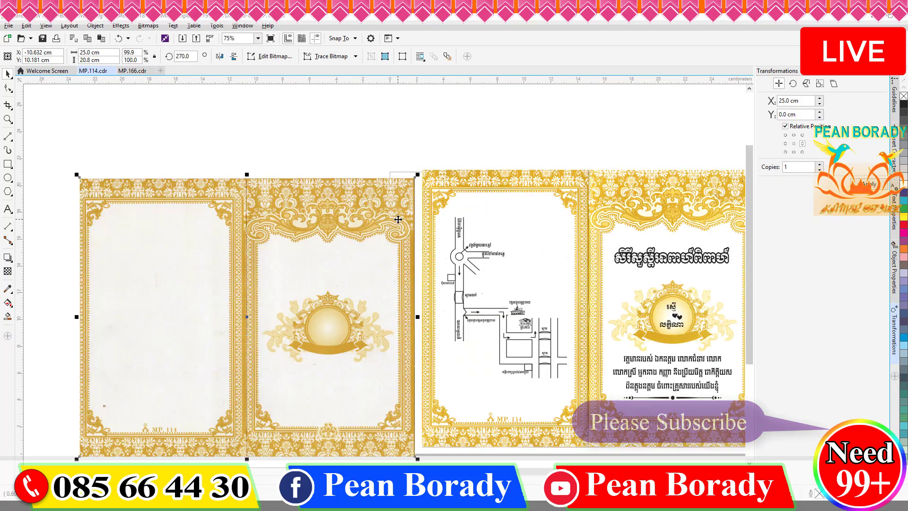
pyautogui.moveTo(374, 207); pyautogui.dragTo(377, 203)
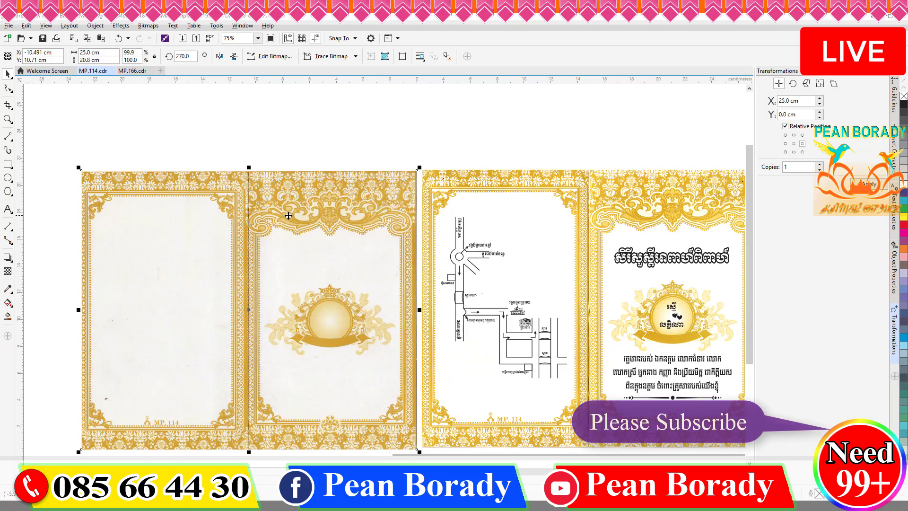
pyautogui.scroll(-1, 286, 212)
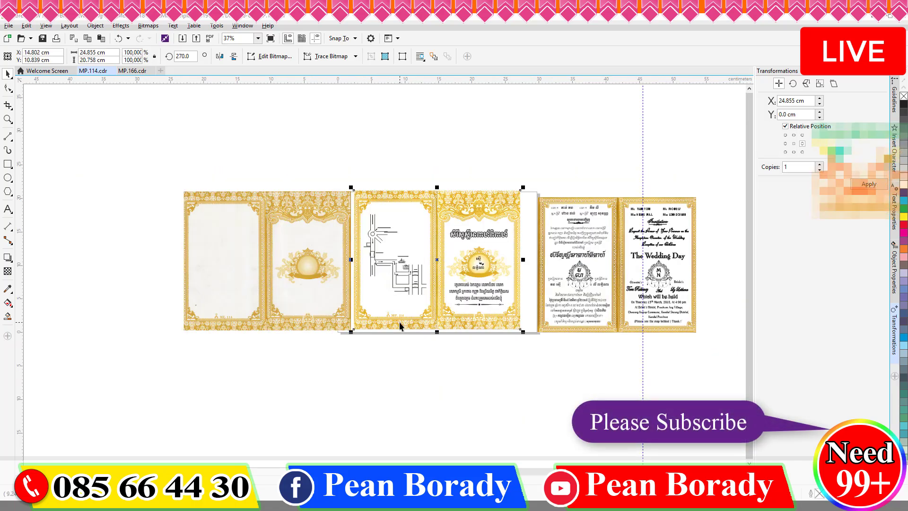
pyautogui.click(286, 311)
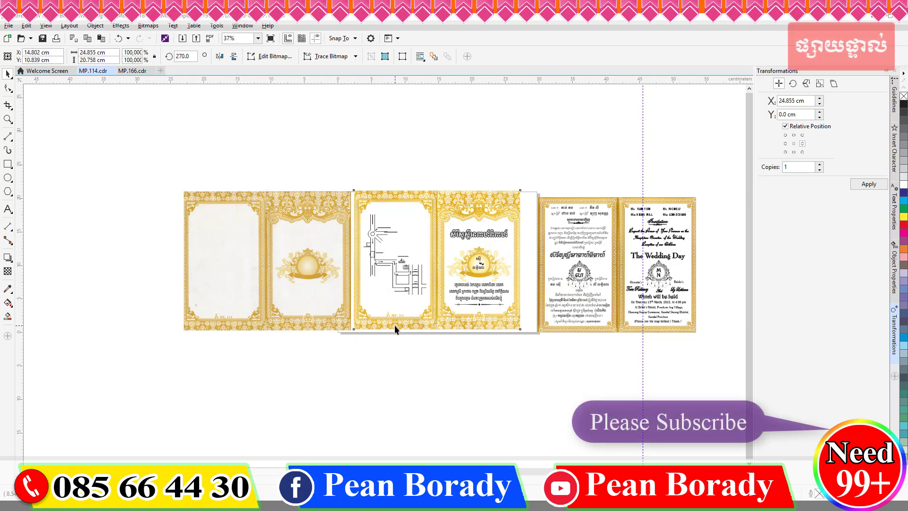
pyautogui.moveTo(274, 314); pyautogui.dragTo(265, 315)
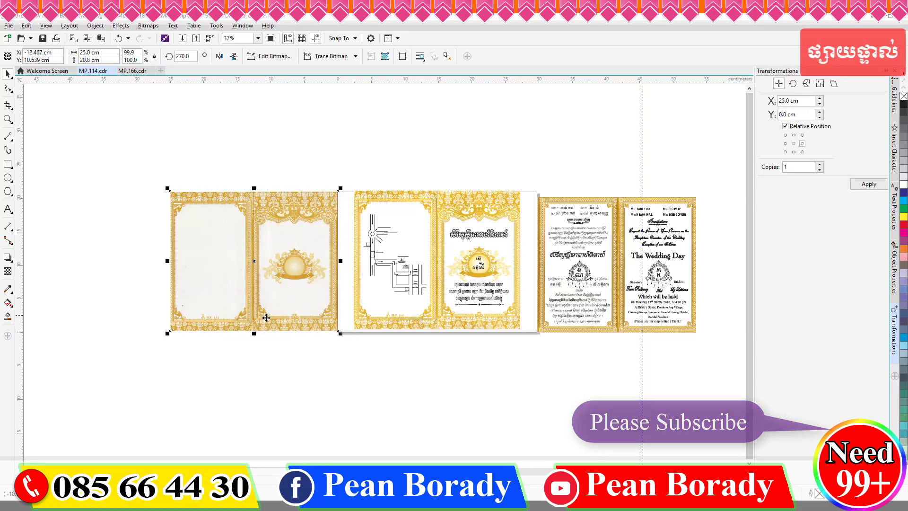
pyautogui.click(414, 404)
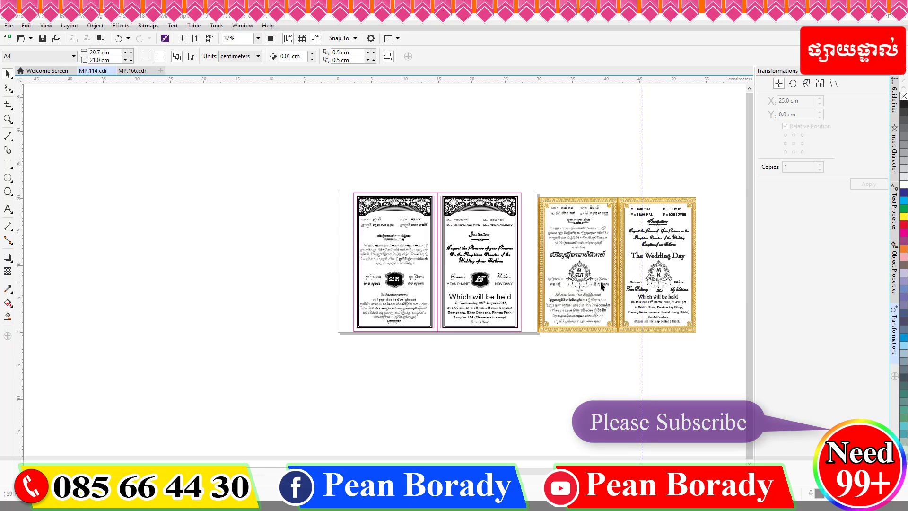
# Step: Replace the left-hand father's and mother's names with the new family's names in Khmer
pyautogui.scroll(2, 410, 220)
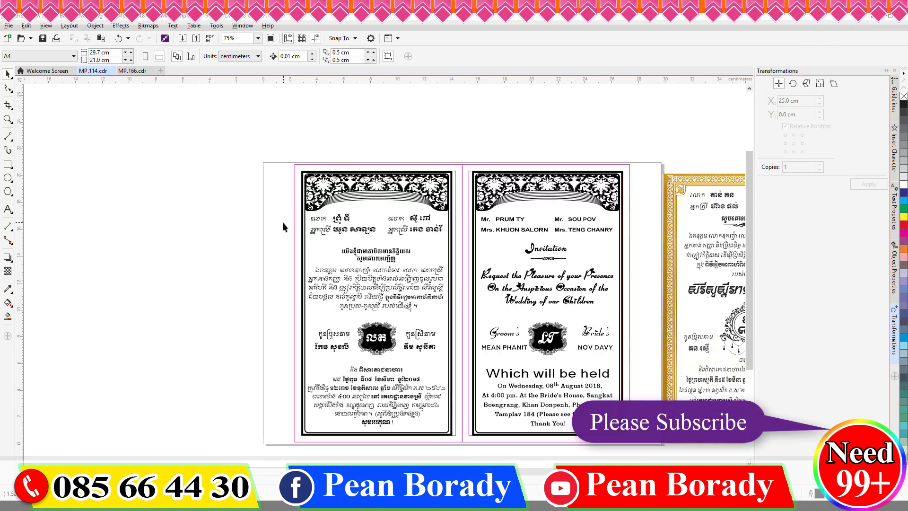
pyautogui.press('F8')
pyautogui.moveTo(352, 219); pyautogui.dragTo(270, 215)
pyautogui.press('Delete')
pyautogui.press('super+space')
pyautogui.write('ន')
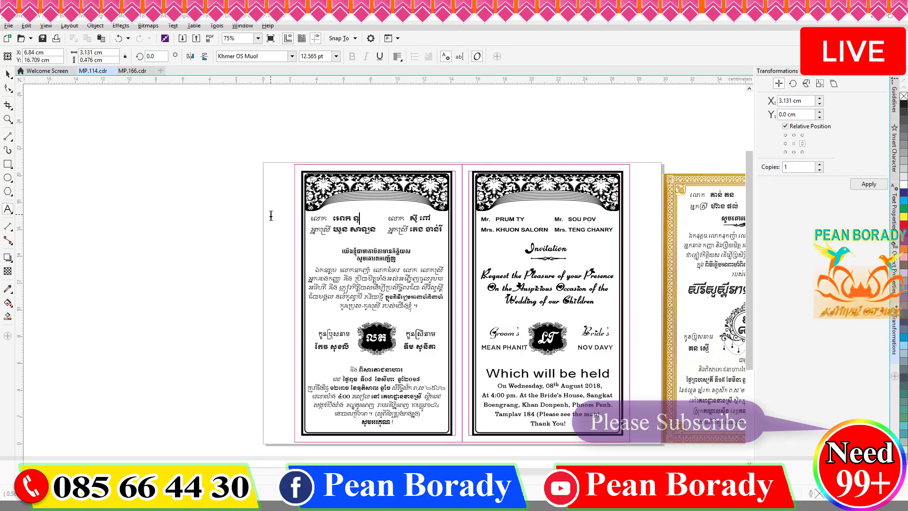
pyautogui.hotkey('shift', 'Home')
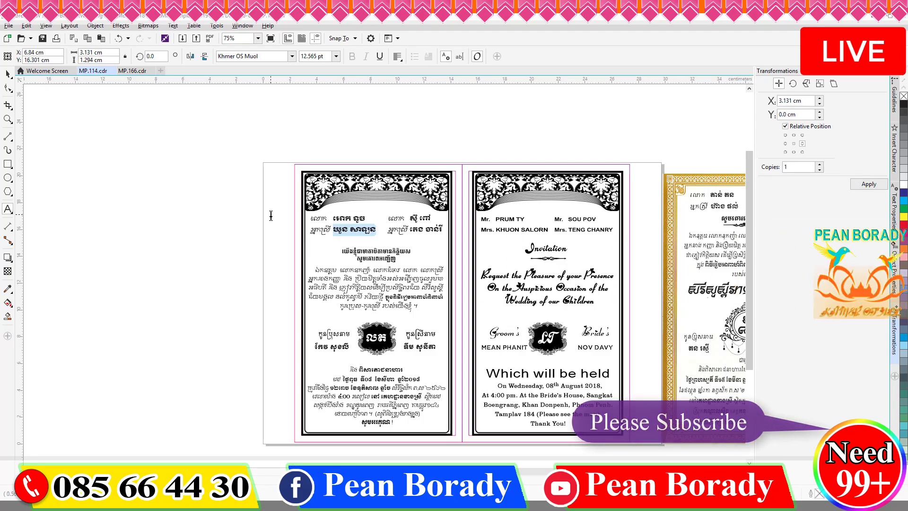
# Step: Replace the right-hand parents' names text with the other family's names in Khmer
pyautogui.click(445, 219)
pyautogui.hotkey('ctrl', 'a')
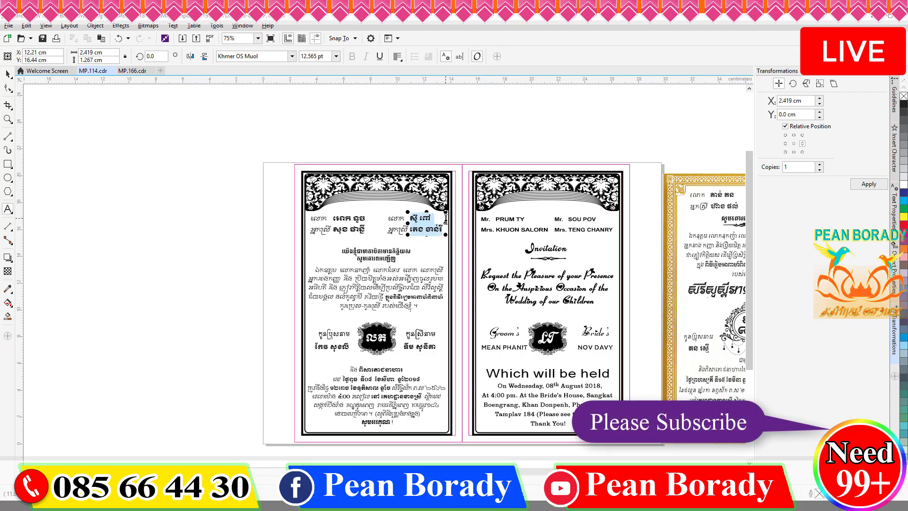
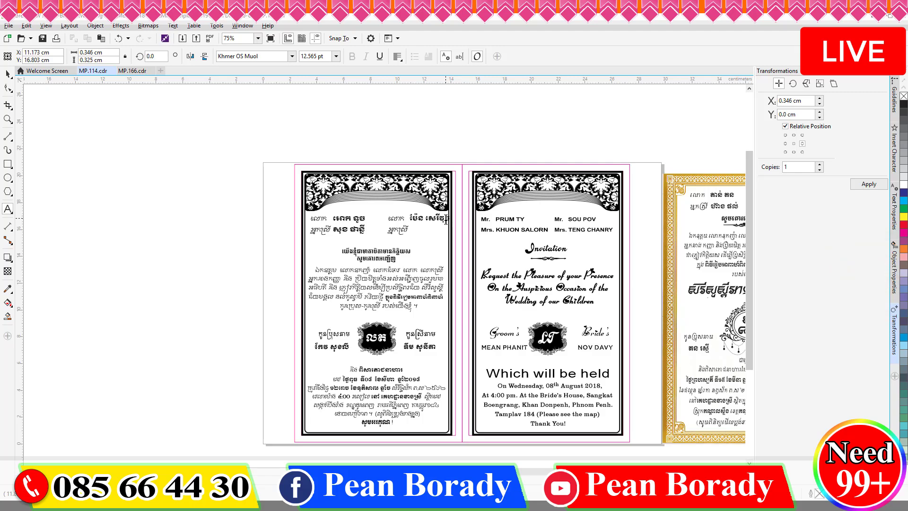
pyautogui.press('Escape')
# Step: Ungroup the card and the parents' names, then nudge the right-hand names slightly left
pyautogui.click(8, 74)
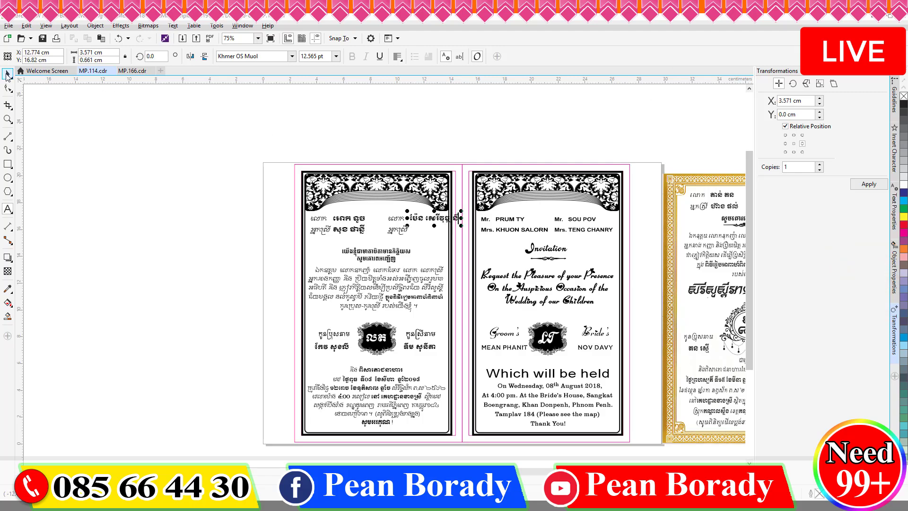
pyautogui.moveTo(387, 130); pyautogui.dragTo(463, 245)
pyautogui.doubleClick(423, 219)
pyautogui.hotkey('ctrl', 'u')
pyautogui.moveTo(480, 111); pyautogui.dragTo(387, 245)
pyautogui.click(400, 221)
pyautogui.hotkey('ctrl', 'u')
pyautogui.moveTo(375, 139); pyautogui.dragTo(464, 241)
pyautogui.press('Left')
pyautogui.press('Left')
pyautogui.press('Left')
pyautogui.press('Left')
pyautogui.press('Left')
pyautogui.press('Left')
pyautogui.press('Left')
pyautogui.press('Left')
pyautogui.press('Left')
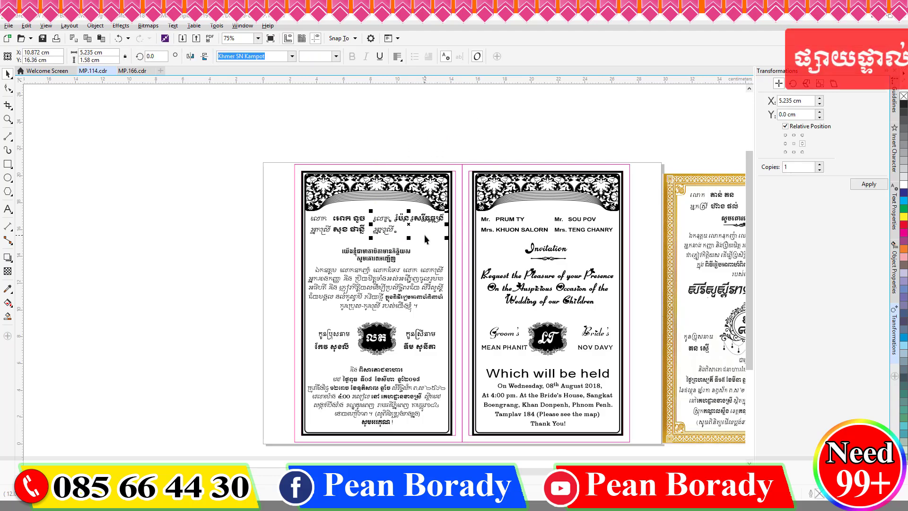
# Step: Retype part of the right-hand father's name in Khmer
pyautogui.scroll(1, 434, 210)
pyautogui.press('F8')
pyautogui.moveTo(418, 229); pyautogui.dragTo(446, 229)
pyautogui.write('វុឌ្ឍន៍')
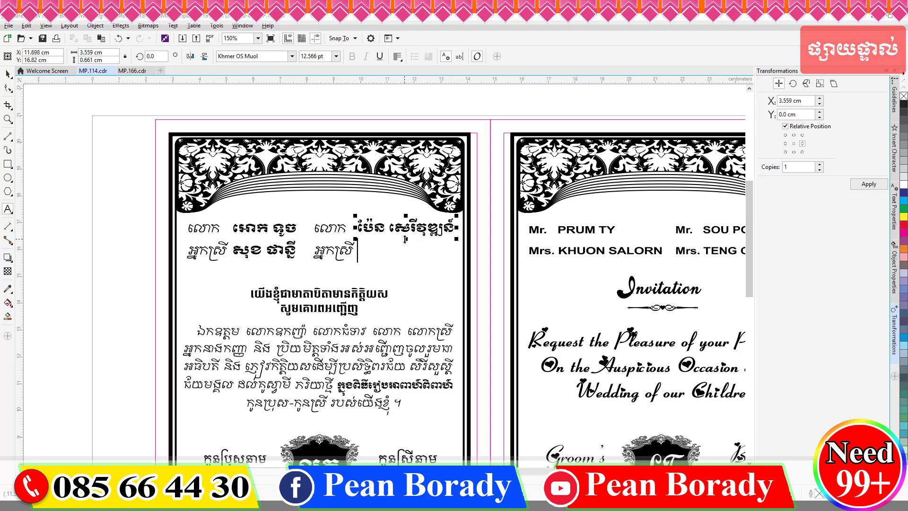
# Step: Retype the groom's name under the monogram with the new Khmer name and fix its ending
pyautogui.scroll(-1, 405, 239)
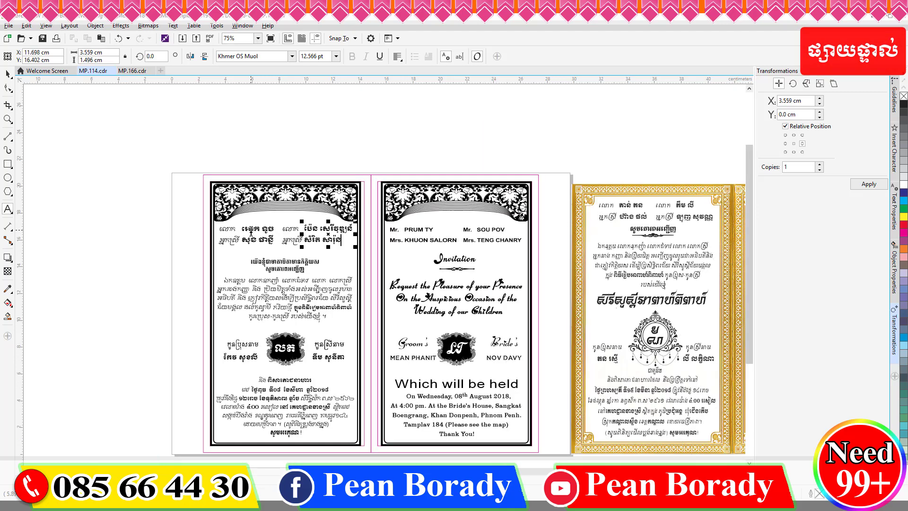
pyautogui.scroll(1, 307, 338)
pyautogui.scroll(-1, 308, 338)
pyautogui.scroll(2, 304, 340)
pyautogui.moveTo(345, 357); pyautogui.dragTo(234, 357)
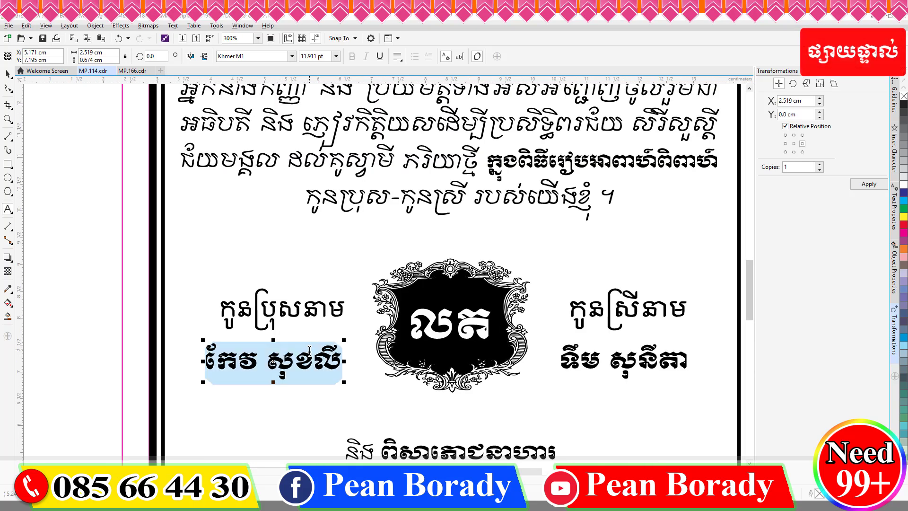
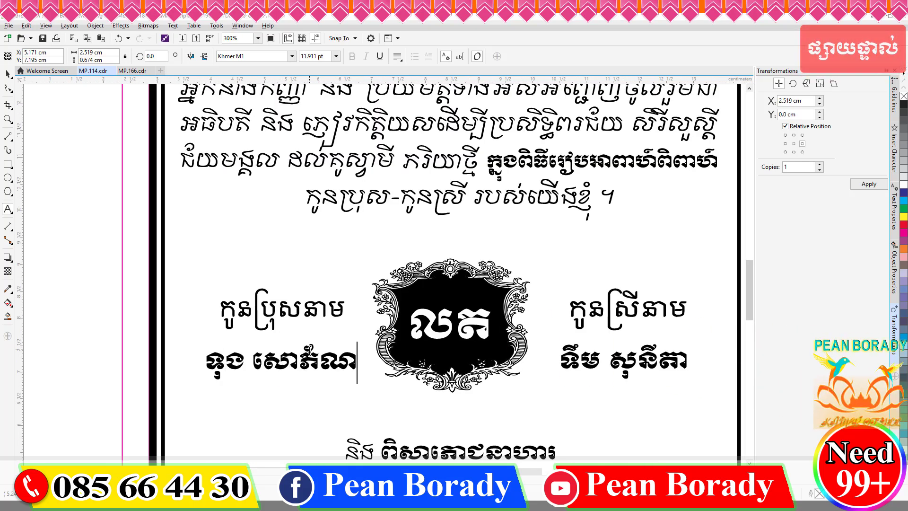
pyautogui.write('្ឌ')
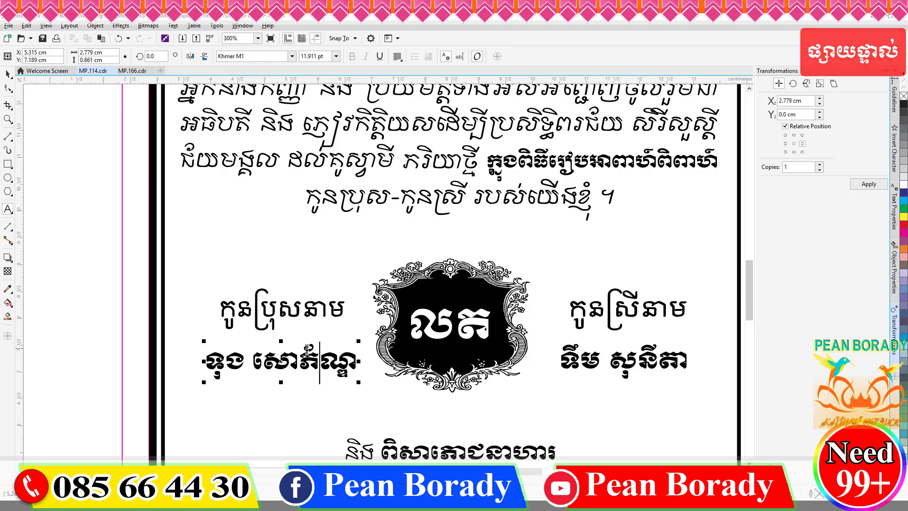
pyautogui.scroll(-2, 307, 350)
pyautogui.scroll(2, 371, 361)
pyautogui.press('Delete')
pyautogui.press('Delete')
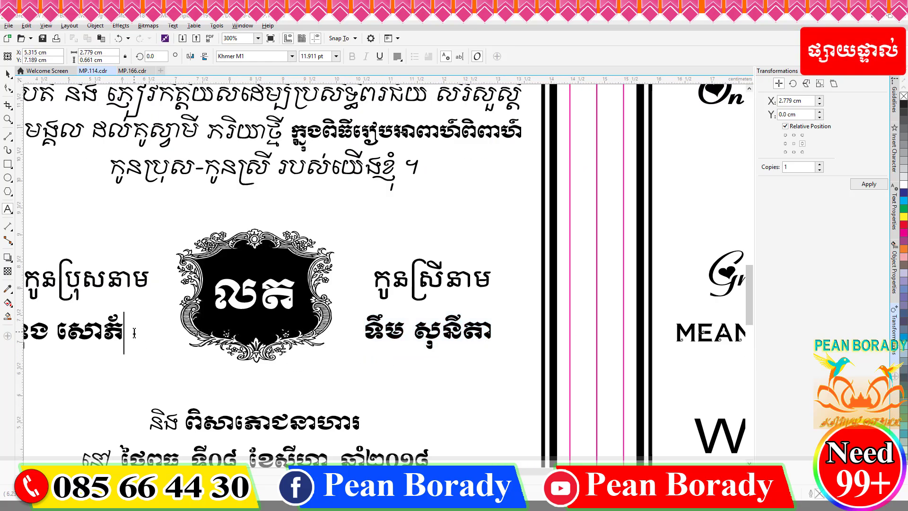
pyautogui.write('ណ្ឌ')
# Step: Replace the bride's name under the monogram with the new Khmer name
pyautogui.moveTo(363, 332); pyautogui.dragTo(494, 332)
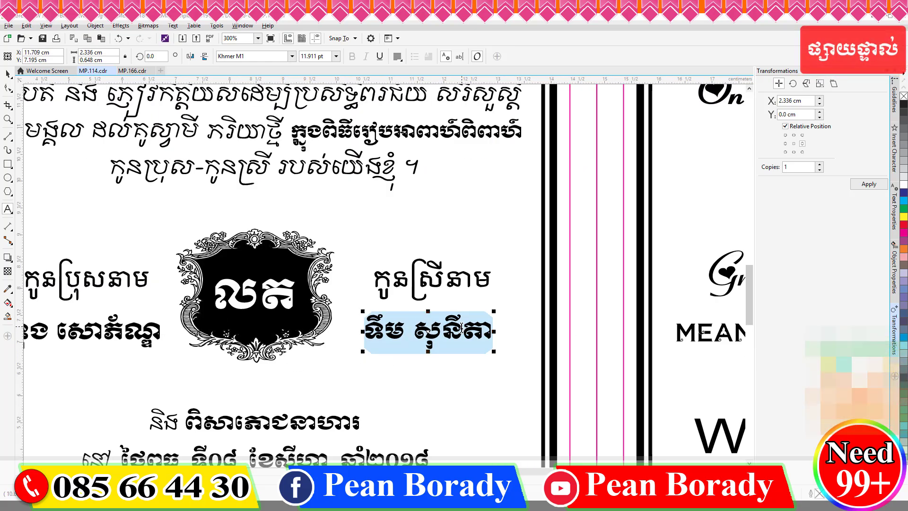
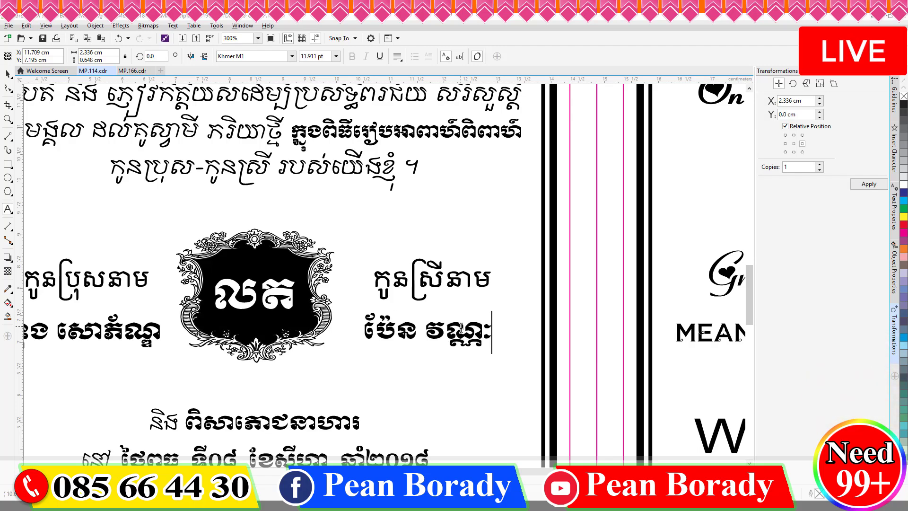
pyautogui.scroll(-1, 468, 327)
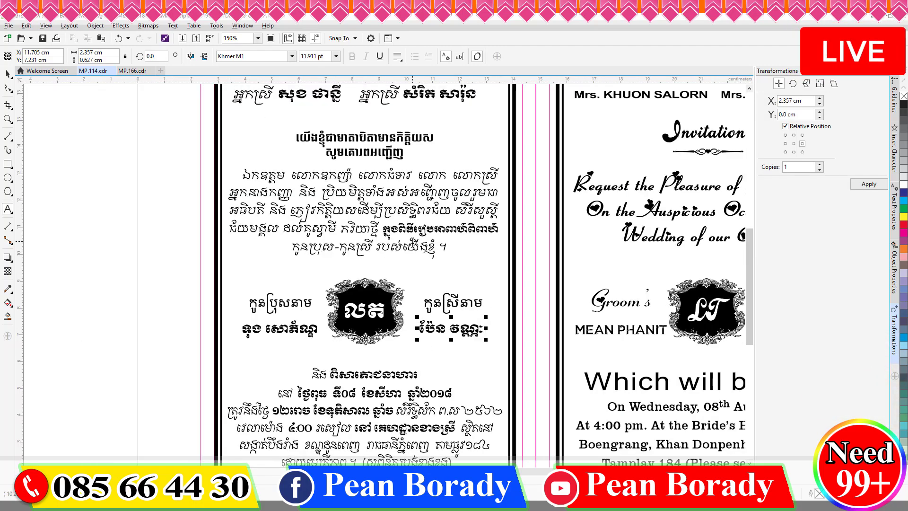
pyautogui.scroll(-2, 447, 299)
# Step: Replace the monogram's initials with the new couple's Khmer initials
pyautogui.doubleClick(361, 254)
pyautogui.write('ទ')
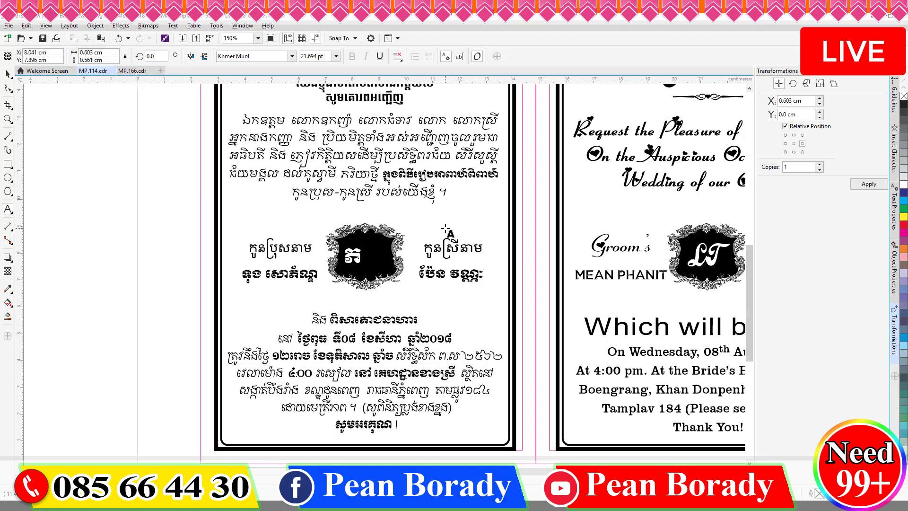
pyautogui.write('ទ')
pyautogui.click(8, 73)
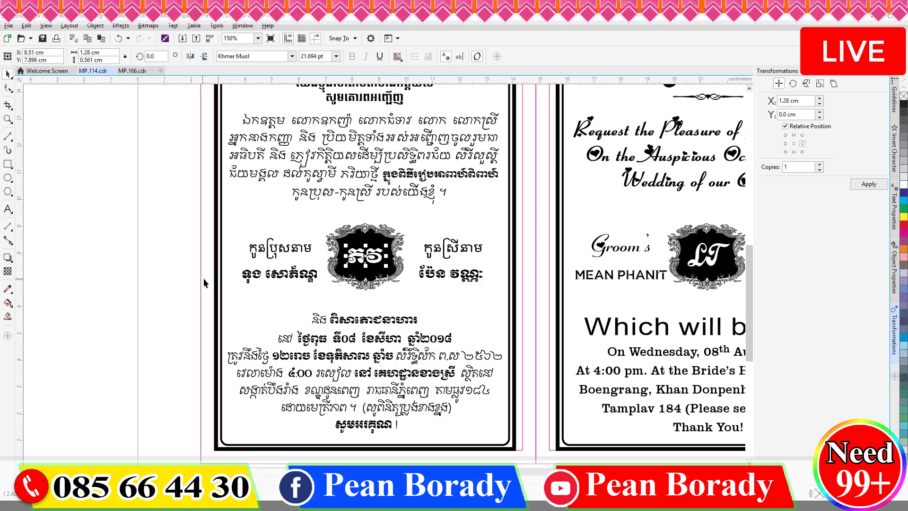
pyautogui.press('F8')
pyautogui.click(326, 338)
# Step: Change the Khmer date line to Thursday 17 January, with lunar words កើត and បុស្ស
pyautogui.press('BackSpace')
pyautogui.press('BackSpace')
pyautogui.press('BackSpace')
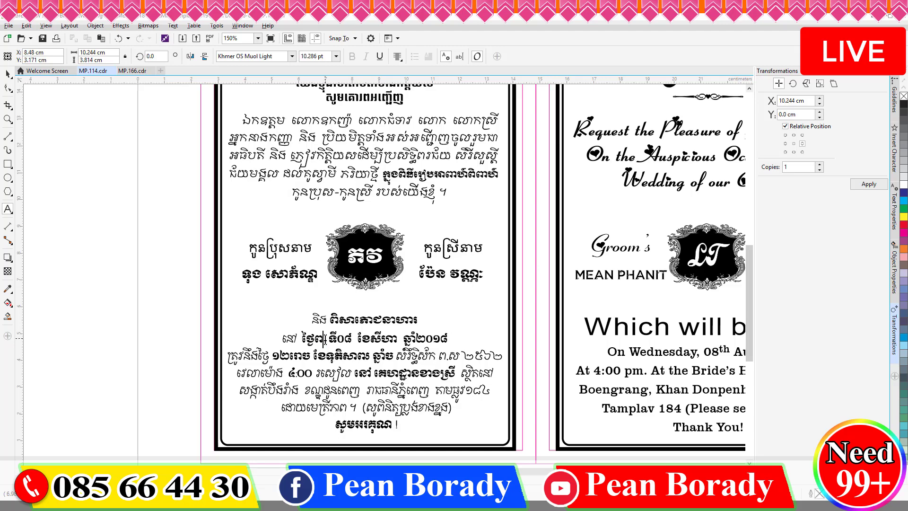
pyautogui.write('ព្រហស្បតិ៍ ទី')
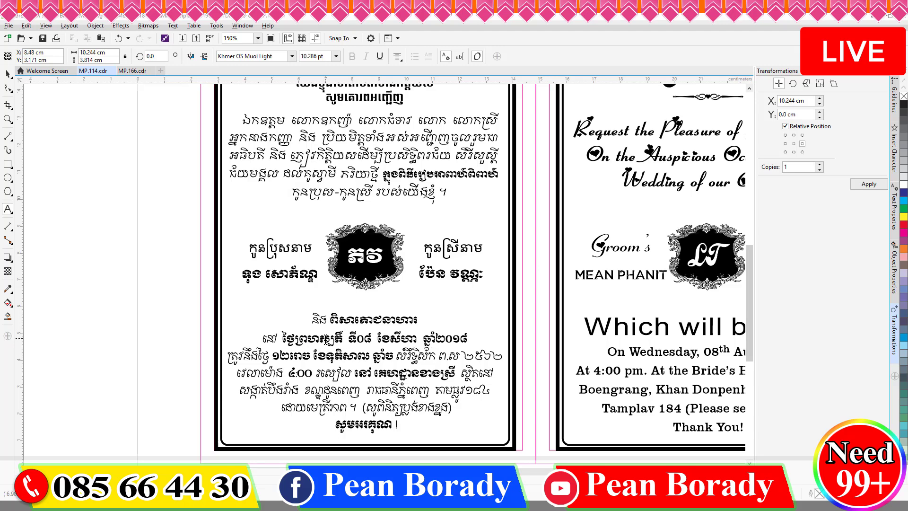
pyautogui.write('១៧ ខែ')
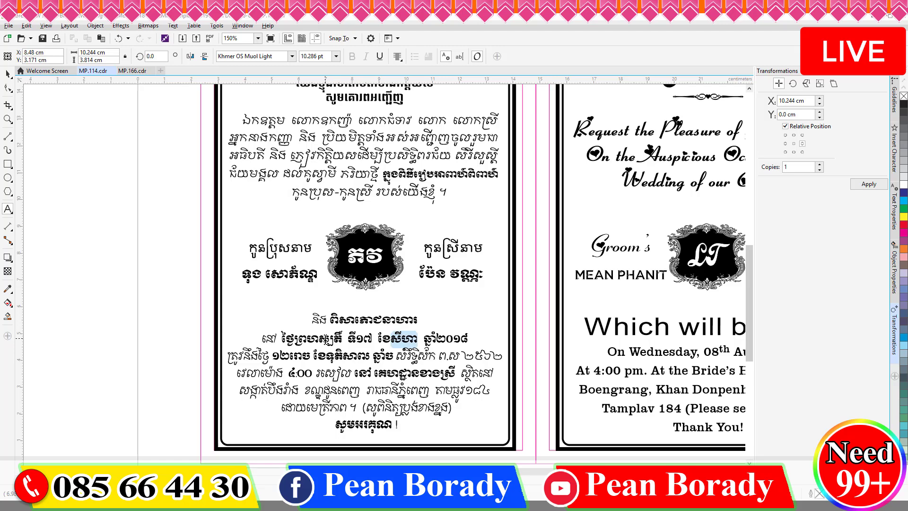
pyautogui.write('មករា')
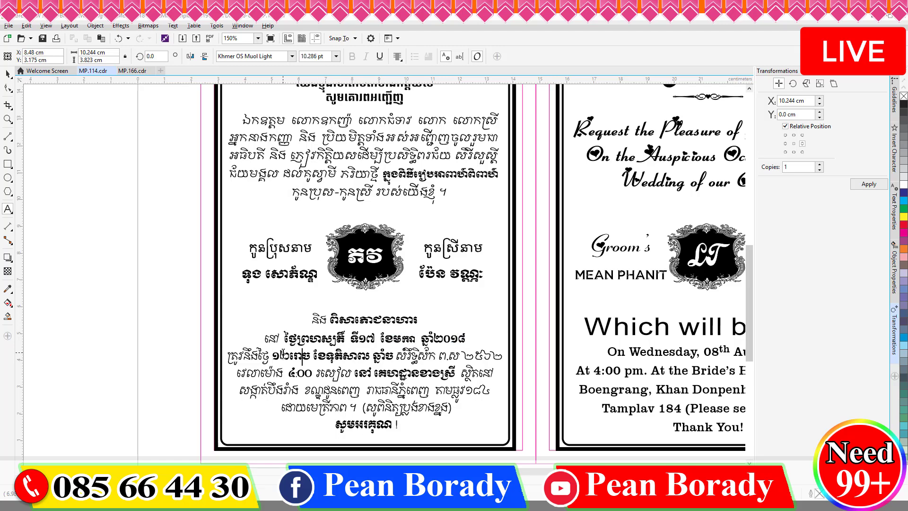
pyautogui.press('Left')
pyautogui.hotkey('shift', 'Right')
pyautogui.hotkey('shift', 'Right')
pyautogui.write('កើត')
pyautogui.press('Right')
pyautogui.press('Right')
pyautogui.hotkey('shift', 'Right')
pyautogui.hotkey('shift', 'Right')
pyautogui.hotkey('shift', 'Right')
pyautogui.hotkey('shift', 'Right')
pyautogui.write('បុស្ស')
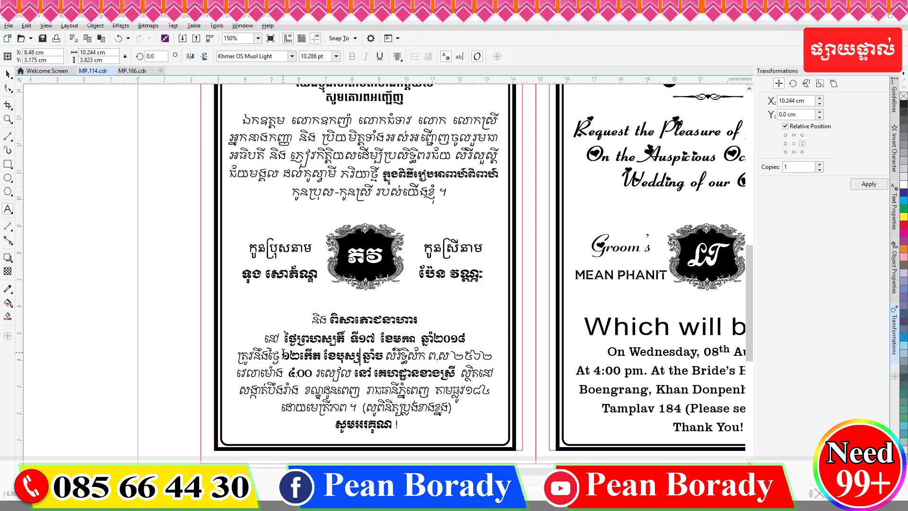
pyautogui.press('Escape')
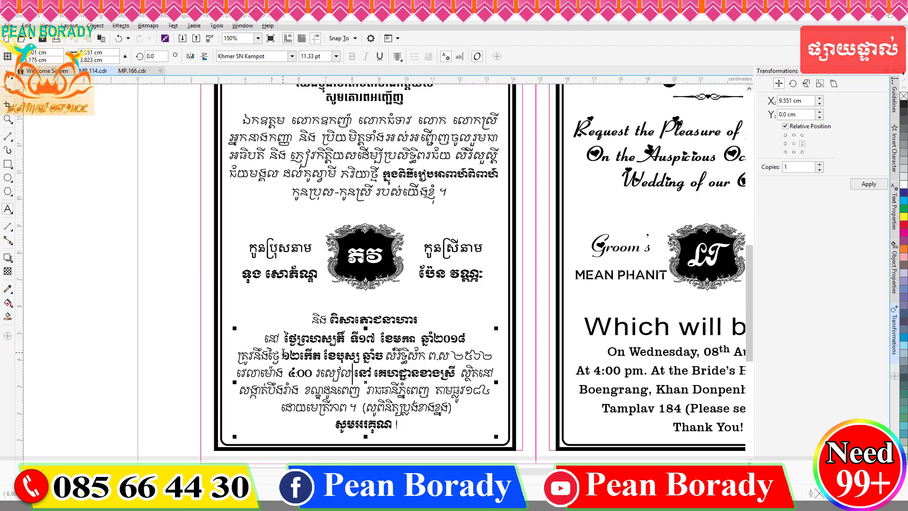
# Step: Retype the address line with the new village, commune, district and province in Khmer Unicode F1
pyautogui.hotkey('shift', 'Home')
pyautogui.write('ភូមិស្')
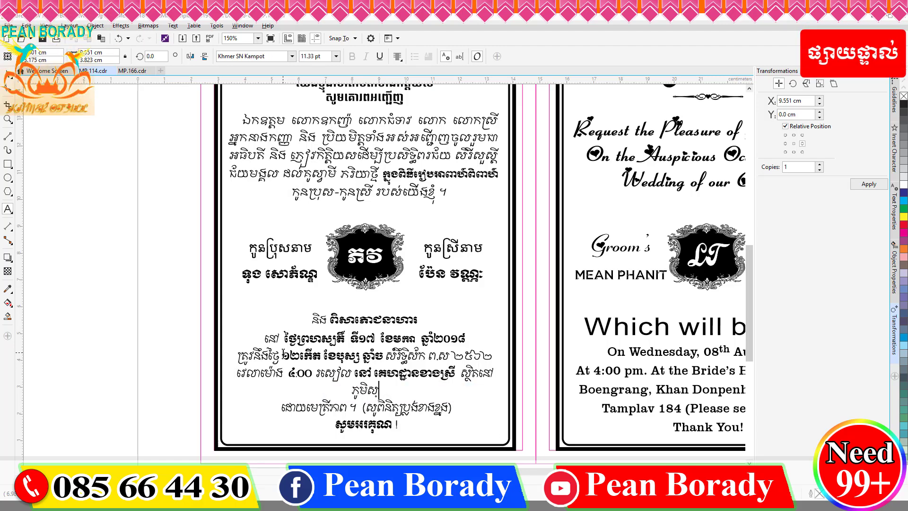
pyautogui.write('លា ឃុំលាយបូរ ស្រុកត្រាំកក់ ខេត្តតា')
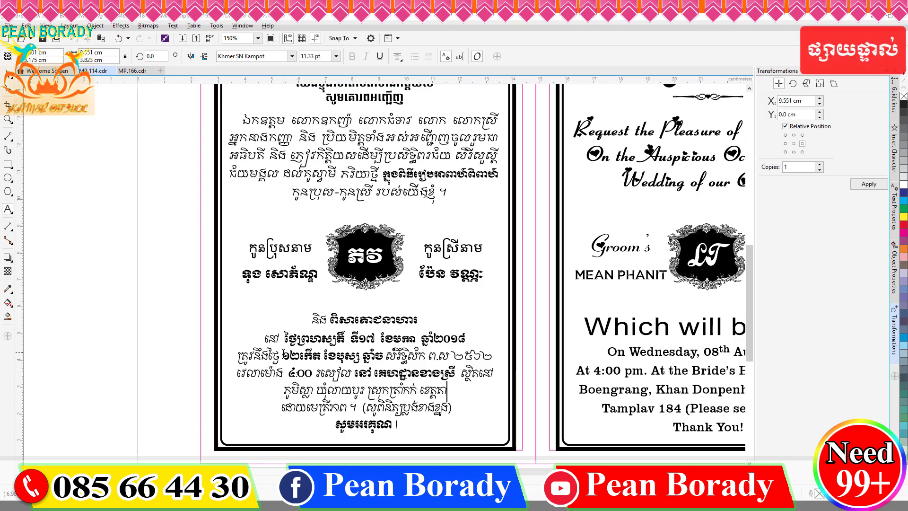
pyautogui.write('កែវ')
pyautogui.moveTo(463, 393); pyautogui.dragTo(280, 391)
pyautogui.click(291, 56)
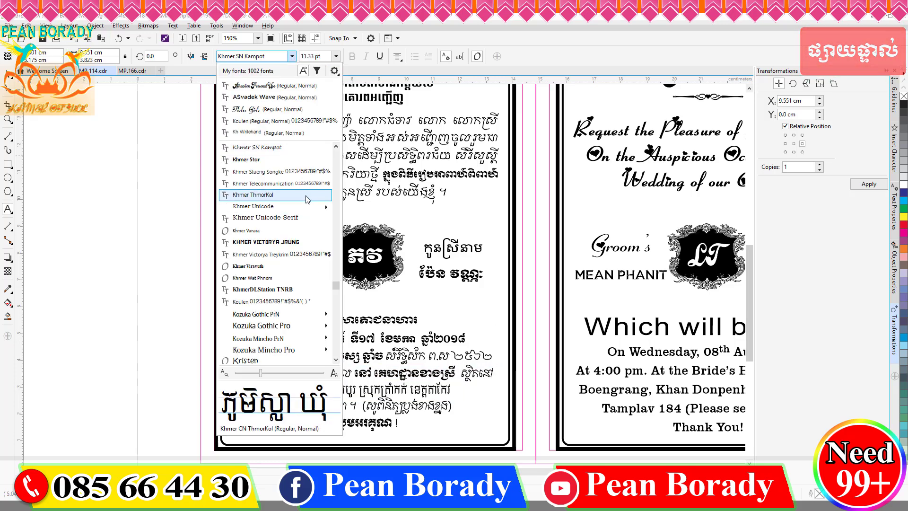
pyautogui.click(307, 208)
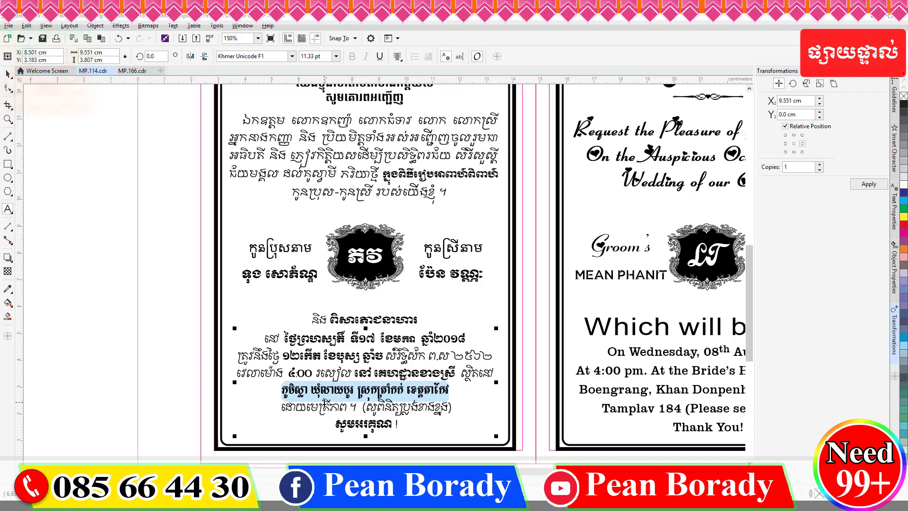
# Step: Join the following line onto the address and move the bracketed note onto its own line
pyautogui.click(450, 388)
pyautogui.press('Delete')
pyautogui.click(447, 389)
pyautogui.press('Return')
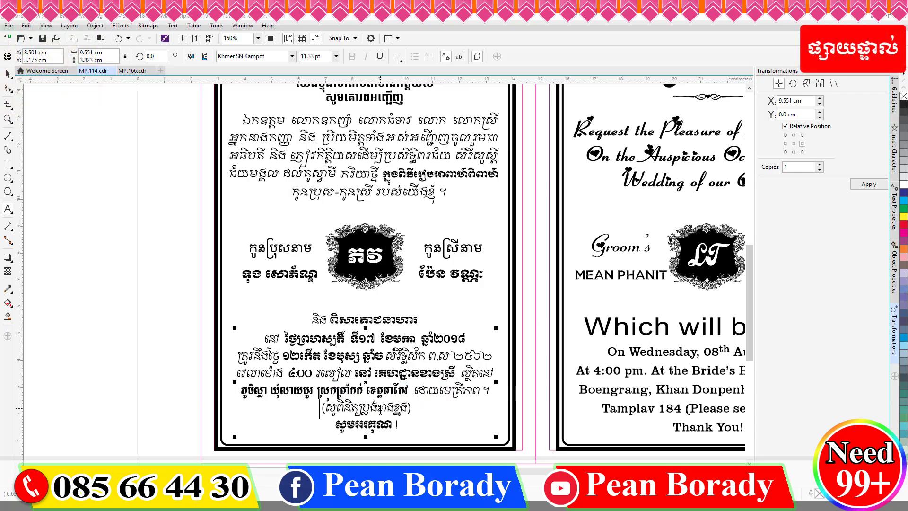
pyautogui.scroll(-2, 295, 401)
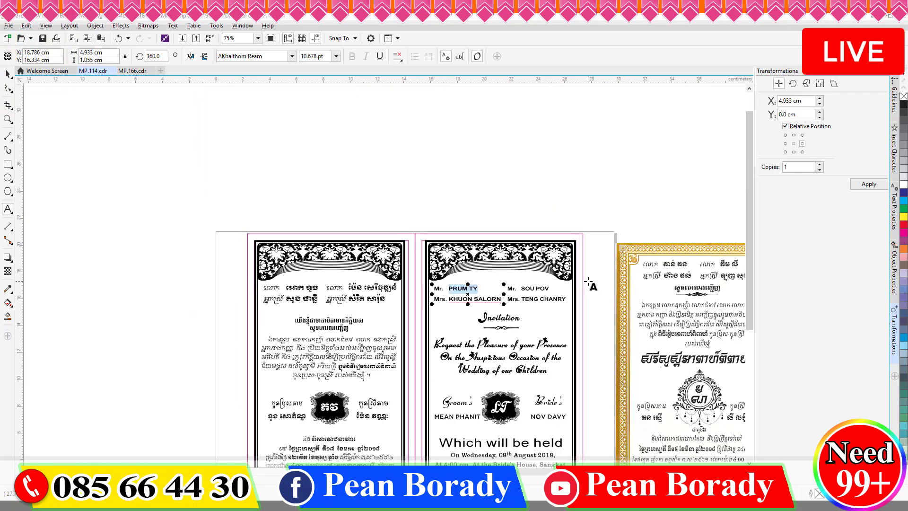
# Step: Replace the four parents' names on the English card and nudge the second names block left
pyautogui.write('AOK')
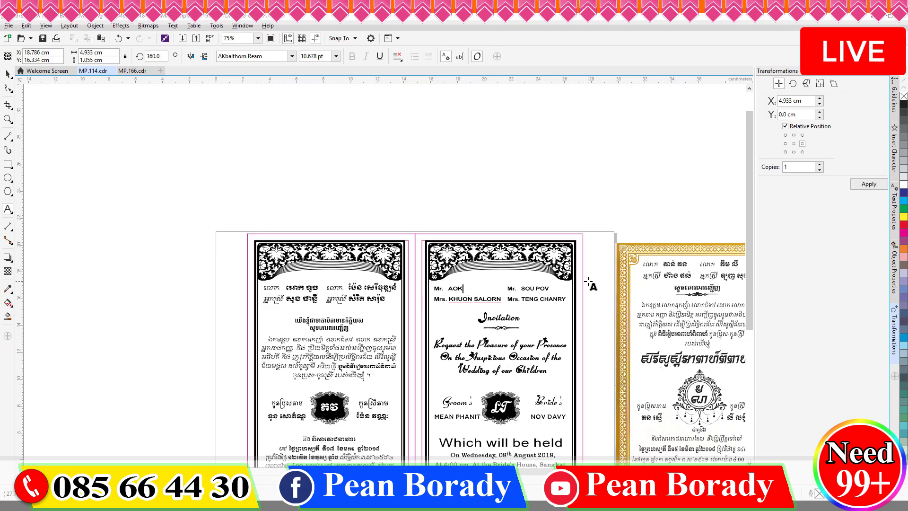
pyautogui.hotkey('ctrl', 'shift', 'Left')
pyautogui.hotkey('ctrl', 'shift', 'Left')
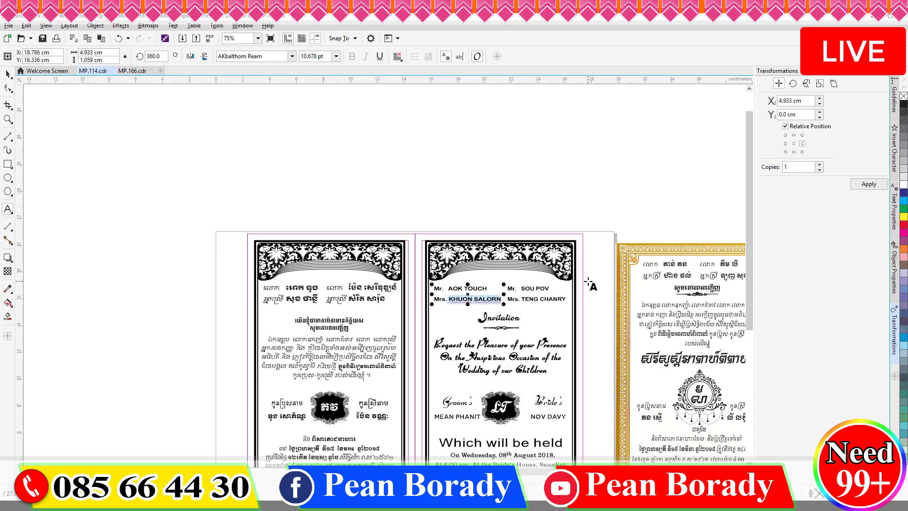
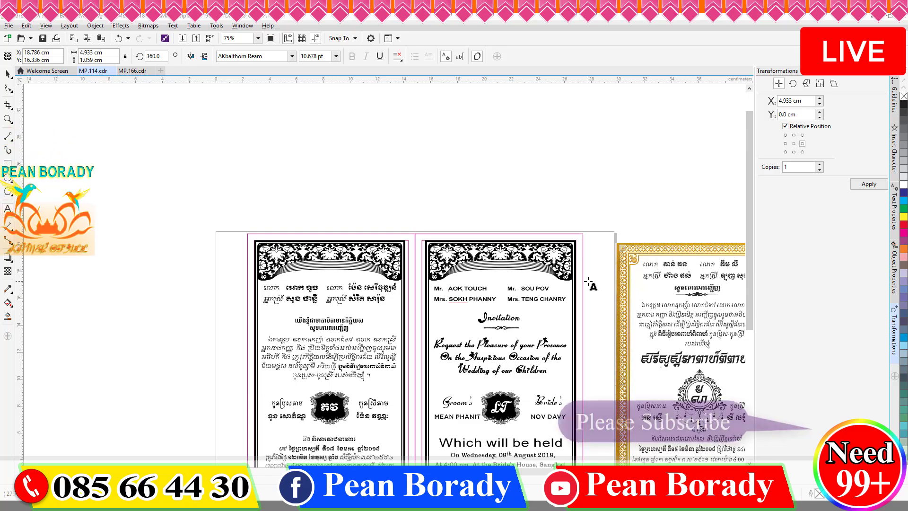
pyautogui.click(571, 287)
pyautogui.hotkey('ctrl', 'shift', 'Left')
pyautogui.hotkey('ctrl', 'shift', 'Left')
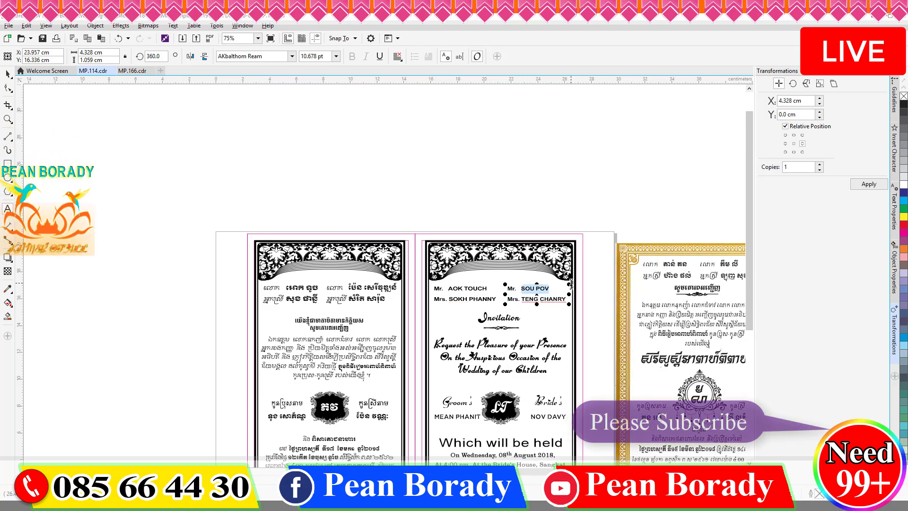
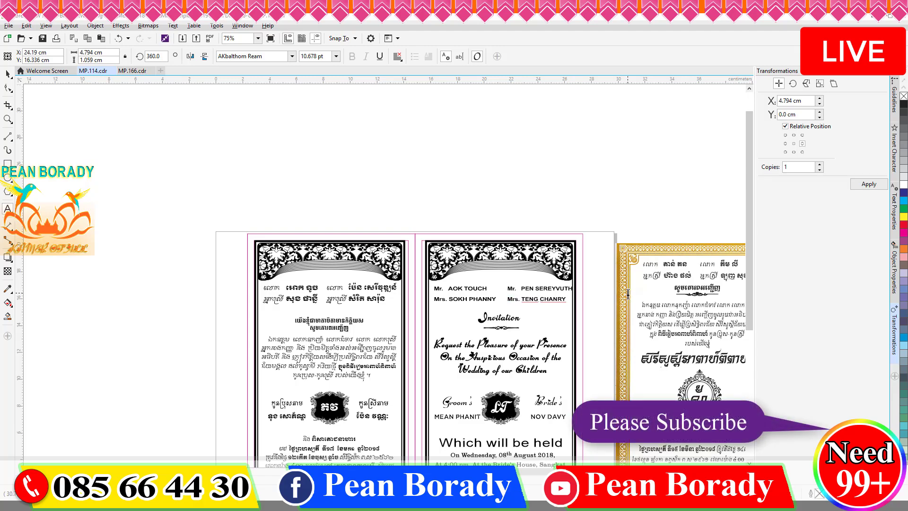
pyautogui.press('Down')
pyautogui.hotkey('ctrl', 'shift', 'Left')
pyautogui.hotkey('ctrl', 'shift', 'Left')
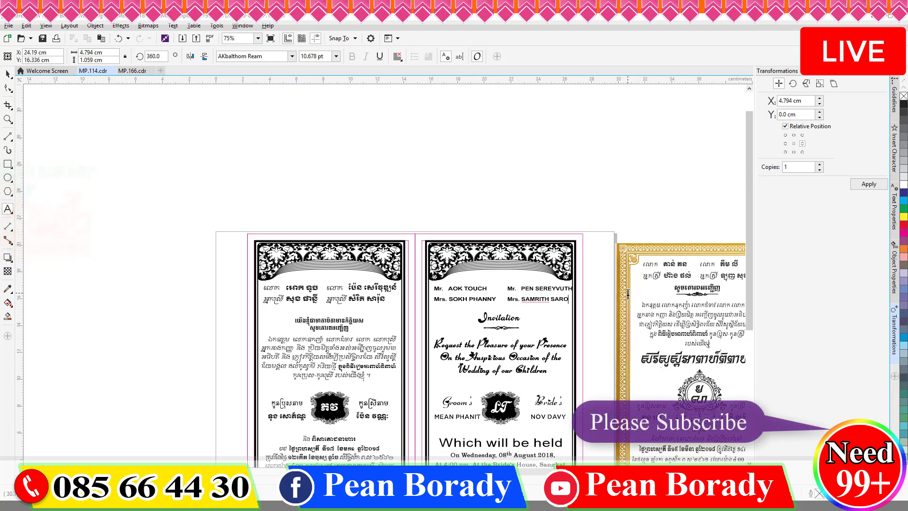
pyautogui.click(7, 74)
pyautogui.press('Left')
pyautogui.press('Left')
pyautogui.press('Left')
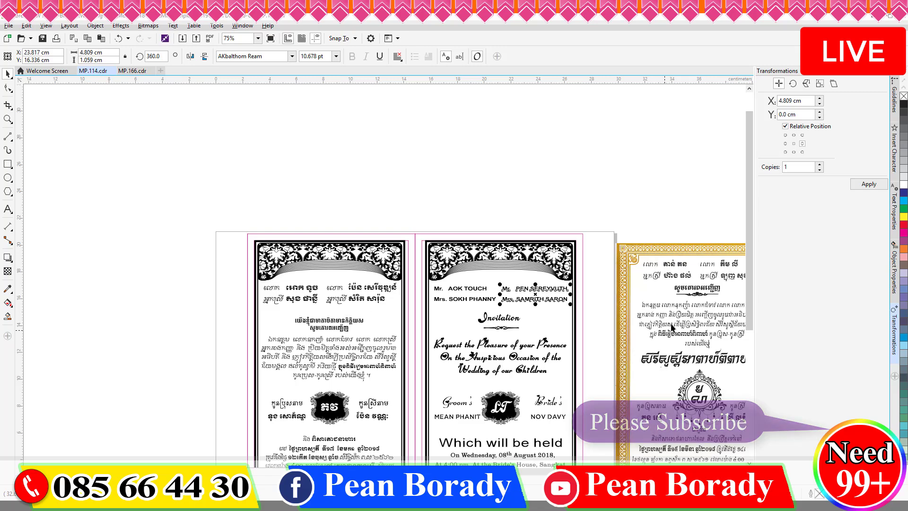
# Step: Nudge the Khmer heading on the left card down and slightly left
pyautogui.scroll(-2, 748, 303)
pyautogui.click(331, 268)
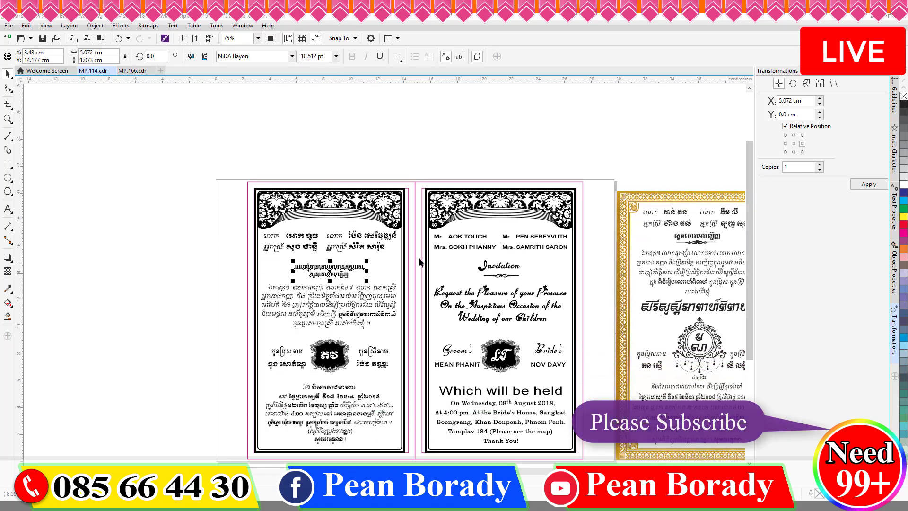
pyautogui.doubleClick(329, 268)
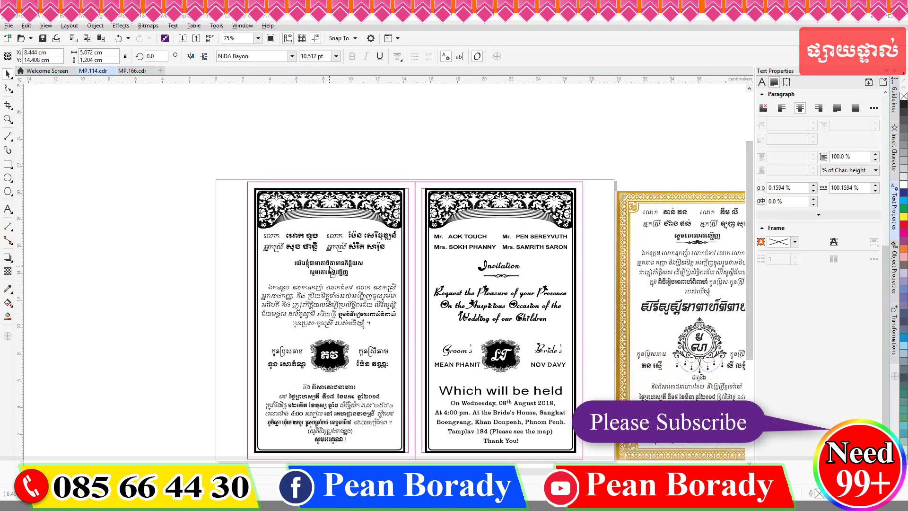
pyautogui.press('Down')
pyautogui.press('Down')
pyautogui.press('Down')
pyautogui.press('Down')
pyautogui.press('Down')
pyautogui.press('Down')
pyautogui.press('Down')
pyautogui.press('Down')
pyautogui.press('Down')
pyautogui.press('Down')
pyautogui.press('Left')
pyautogui.press('Left')
pyautogui.press('Left')
pyautogui.press('Left')
pyautogui.click(263, 249)
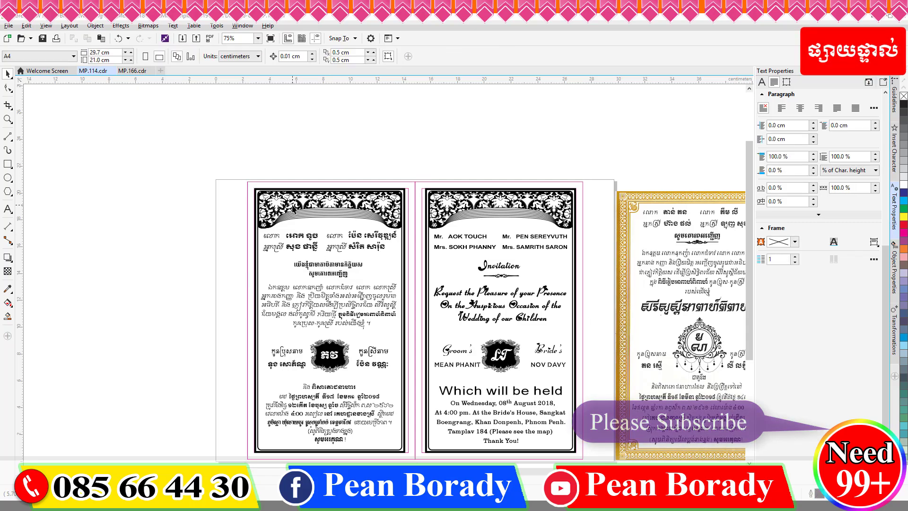
# Step: Retype the groom's name as two centred lines and shift it slightly up and right
pyautogui.doubleClick(456, 364)
pyautogui.scroll(1, 456, 364)
pyautogui.hotkey('ctrl', 'a')
pyautogui.press('Delete')
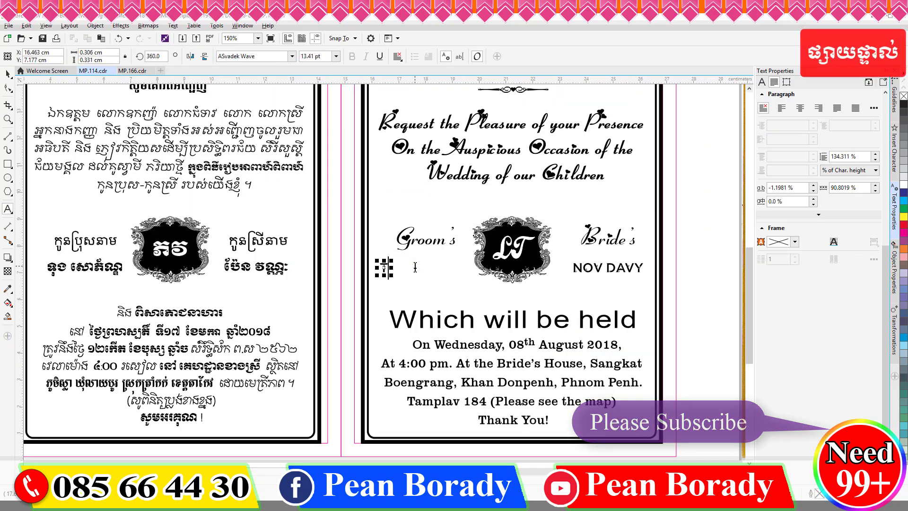
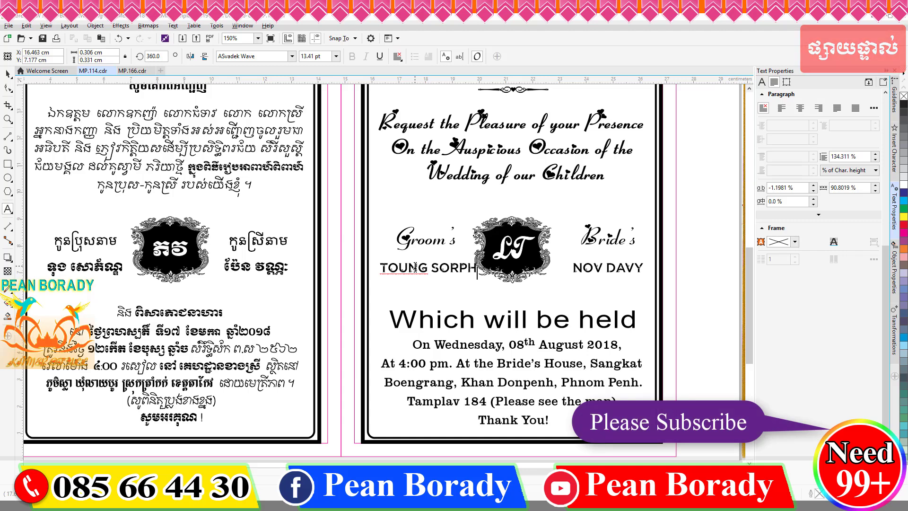
pyautogui.press('Return')
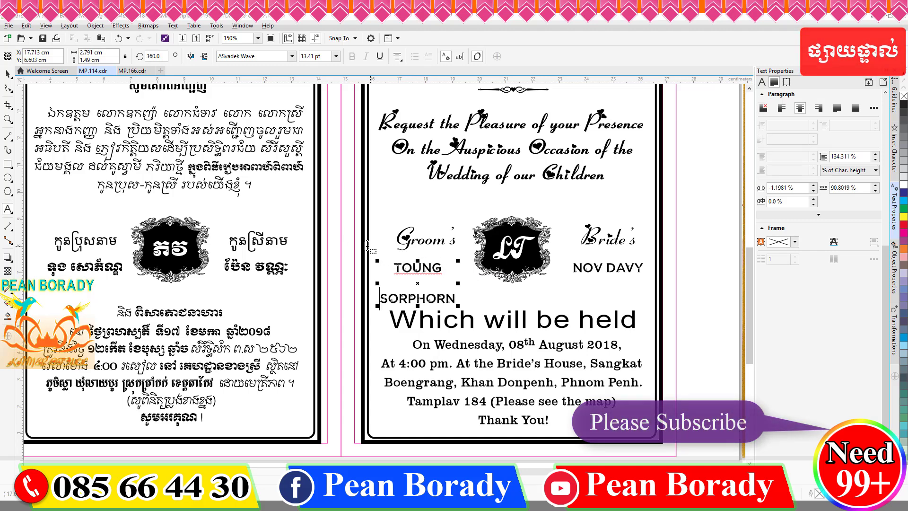
pyautogui.hotkey('ctrl', 'e')
pyautogui.hotkey('ctrl', 'space')
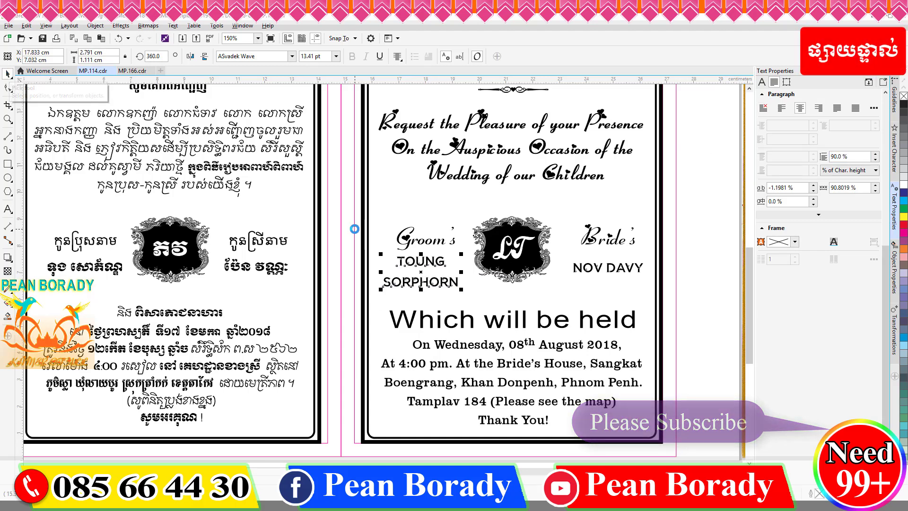
pyautogui.moveTo(418, 277); pyautogui.dragTo(421, 272)
# Step: Nudge the Groom's and Bride's captions up and paste the two-line name over the bride's name
pyautogui.click(416, 239)
pyautogui.press('Up')
pyautogui.press('Up')
pyautogui.click(597, 268)
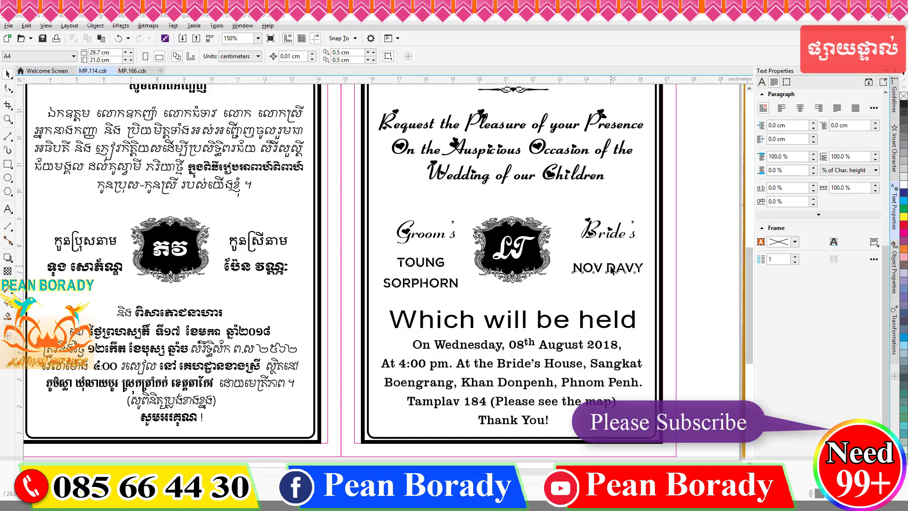
pyautogui.press('F8')
pyautogui.hotkey('ctrl', 'a')
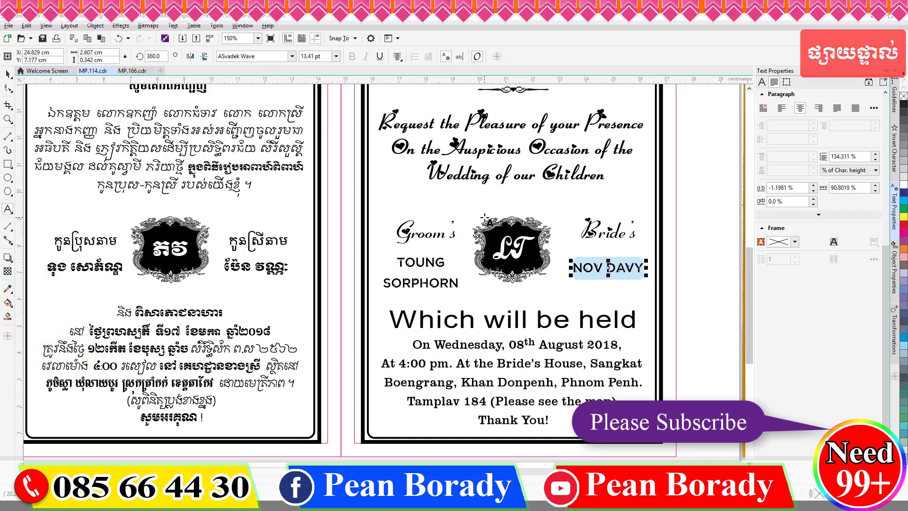
pyautogui.press('Escape')
pyautogui.hotkey('ctrl', 'space')
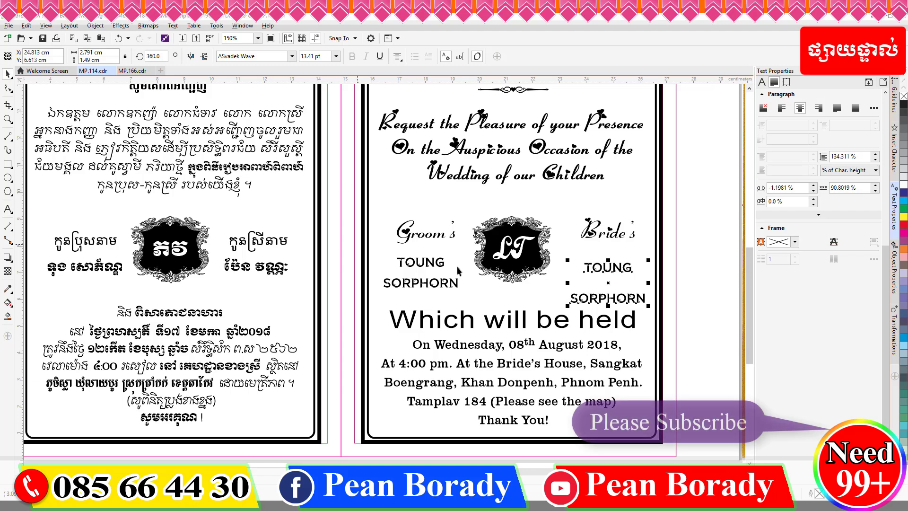
pyautogui.press('Up')
# Step: Add a horizontal guide to align the names and set the pasted name's line spacing to 90%
pyautogui.moveTo(444, 79); pyautogui.dragTo(426, 267)
pyautogui.click(611, 293)
pyautogui.moveTo(858, 157); pyautogui.dragTo(715, 157)
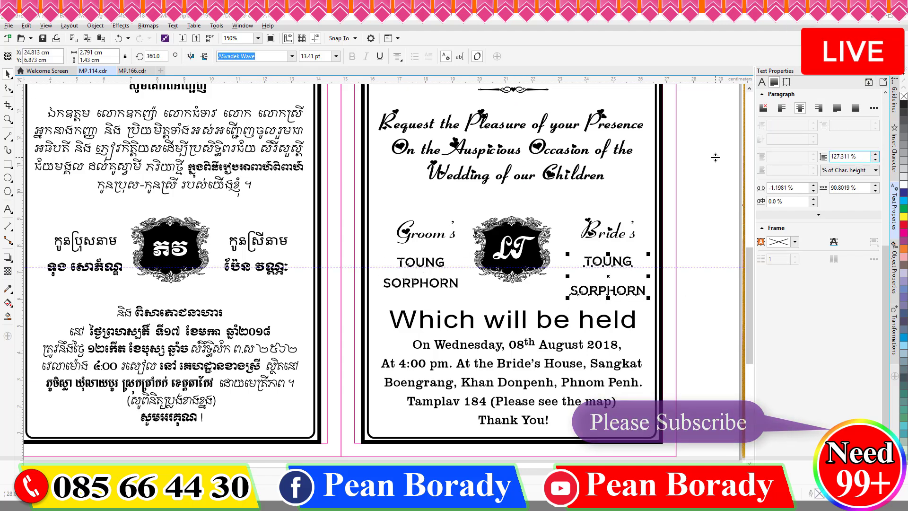
pyautogui.write('90')
pyautogui.press('Return')
pyautogui.press('Escape')
# Step: Set the 'Which will be held' heading in the Attraction Personal Use font
pyautogui.click(513, 319)
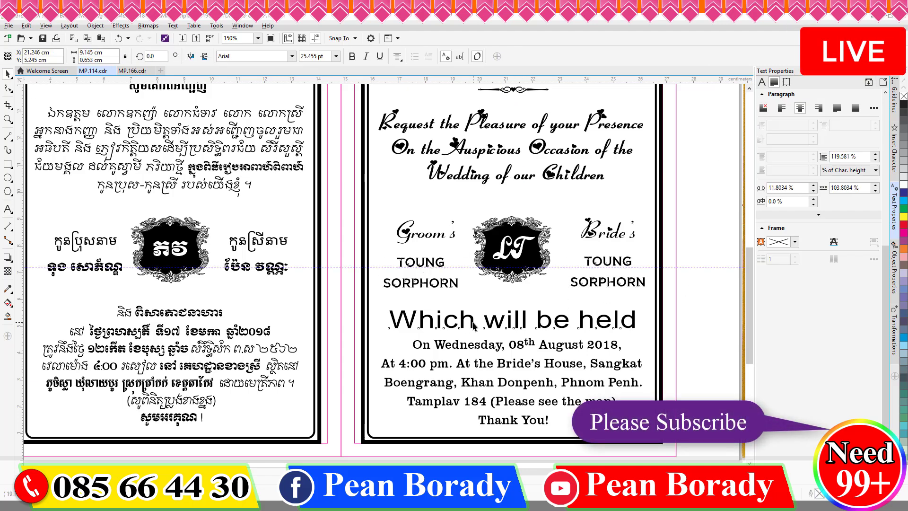
pyautogui.click(291, 56)
pyautogui.click(288, 196)
# Step: Shrink the 'Which will be held' heading and change the date to Thursday, 17 January 2019
pyautogui.moveTo(388, 336); pyautogui.dragTo(436, 328)
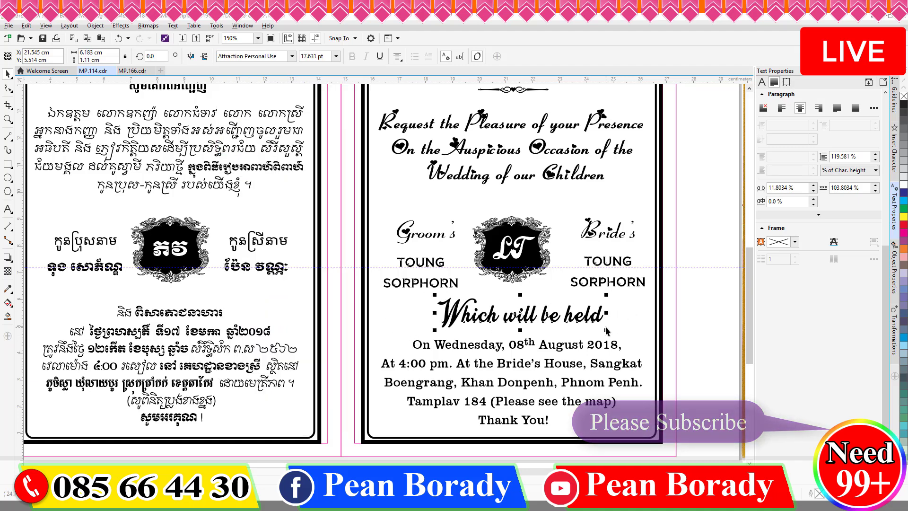
pyautogui.press('F8')
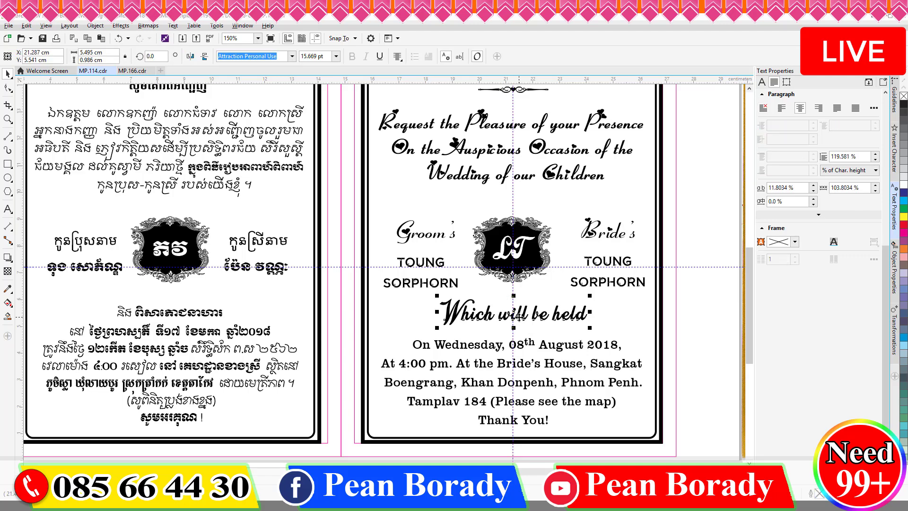
pyautogui.click(434, 344)
pyautogui.doubleClick(467, 350)
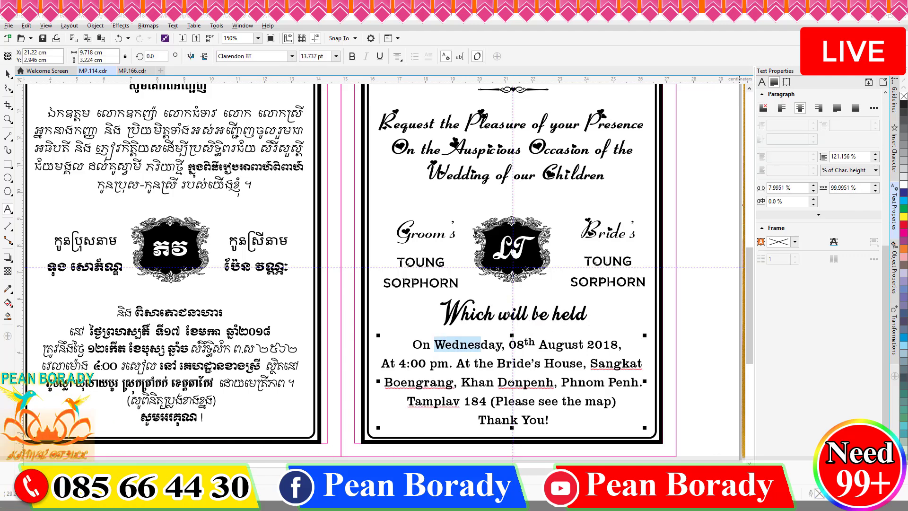
pyautogui.press('BackSpace')
pyautogui.write('Thu')
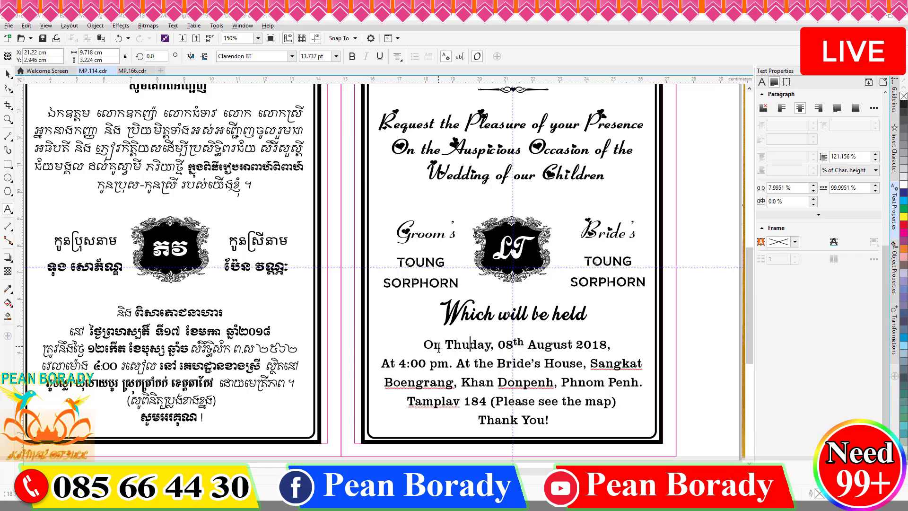
pyautogui.write('rsday, 17')
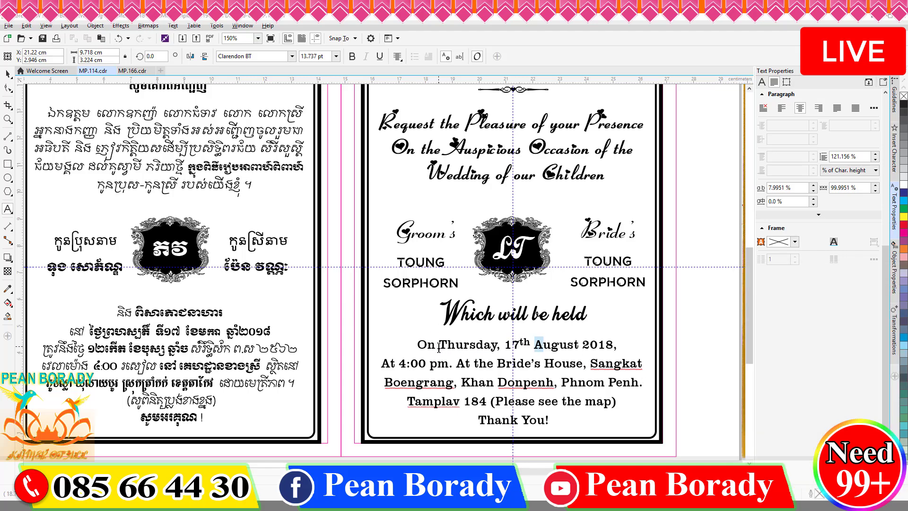
pyautogui.hotkey('shift', 'Right')
pyautogui.hotkey('shift', 'Right')
pyautogui.hotkey('shift', 'Right')
pyautogui.hotkey('shift', 'Right')
pyautogui.hotkey('shift', 'Right')
pyautogui.press('BackSpace')
pyautogui.write('January')
pyautogui.press('Right')
pyautogui.press('Right')
pyautogui.press('Right')
pyautogui.press('Right')
pyautogui.press('Right')
pyautogui.press('BackSpace')
pyautogui.write('9')
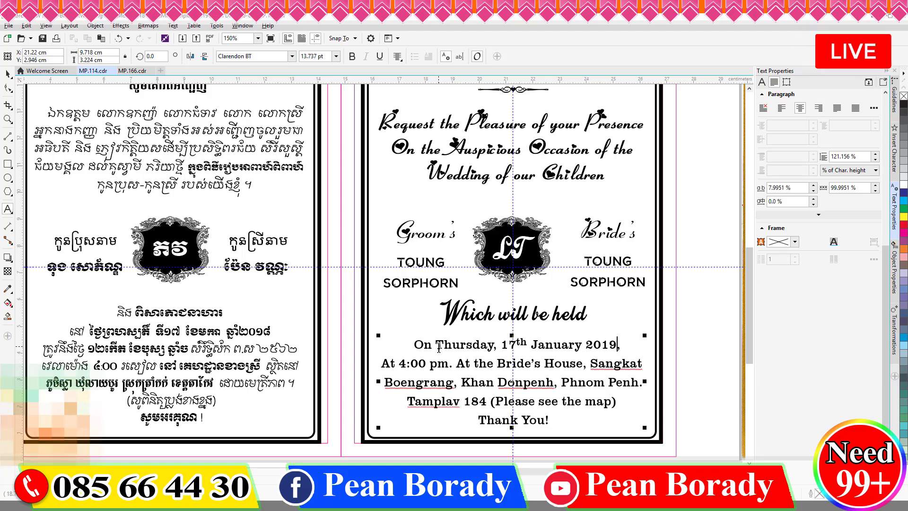
pyautogui.press('super+space')
pyautogui.press('super+space')
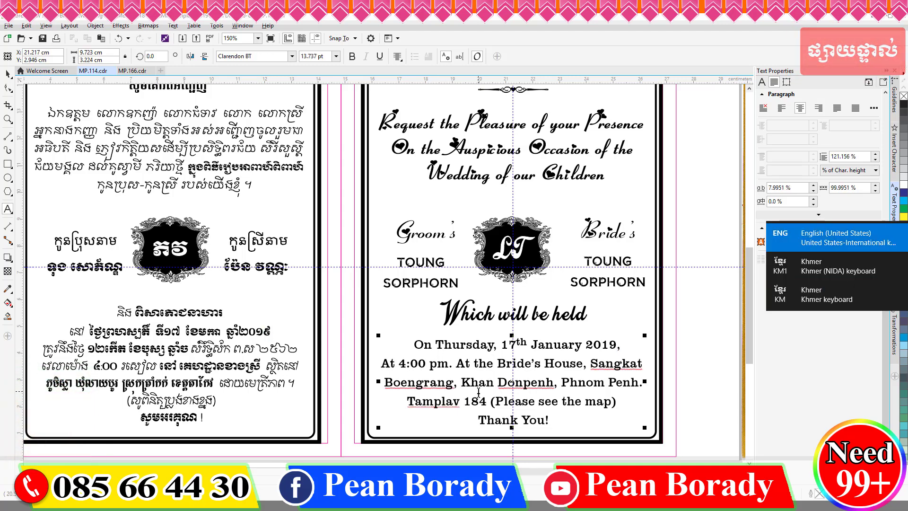
# Step: Retype the address with the new village, commune, district and province
pyautogui.moveTo(591, 364); pyautogui.dragTo(643, 364)
pyautogui.write('Sla')
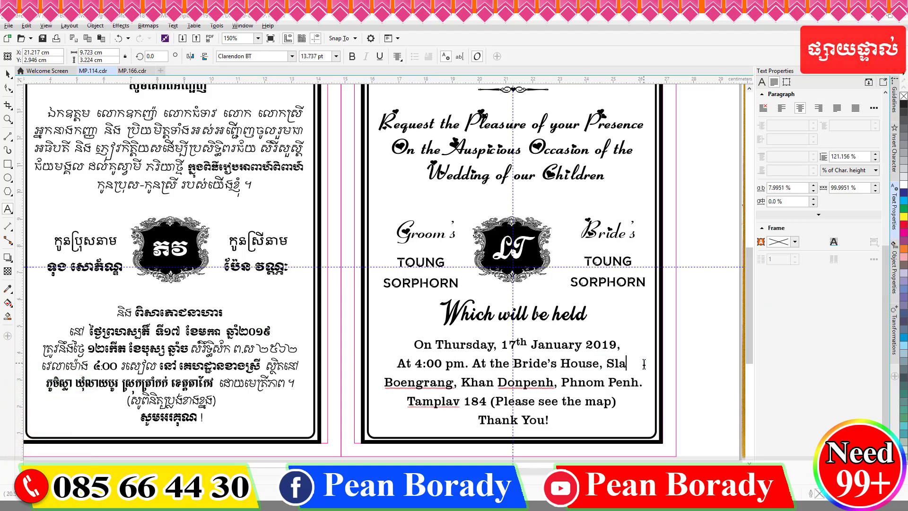
pyautogui.hotkey('shift', 'End')
pyautogui.write('Village, Leaybo')
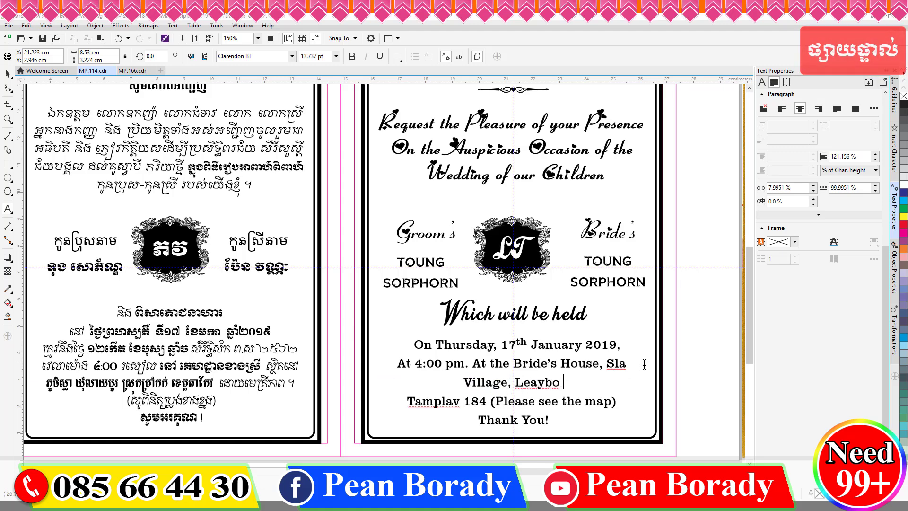
pyautogui.write(' Commune, Tramkak')
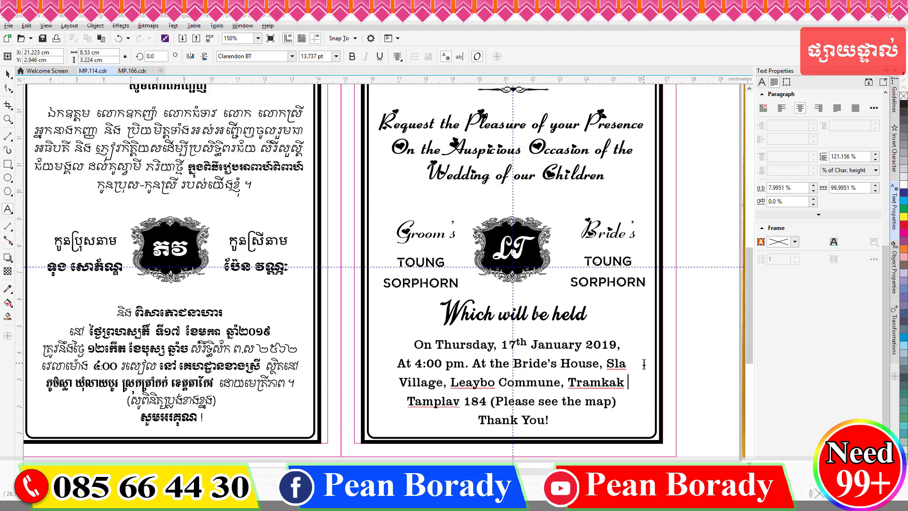
pyautogui.press('Home')
pyautogui.write('District')
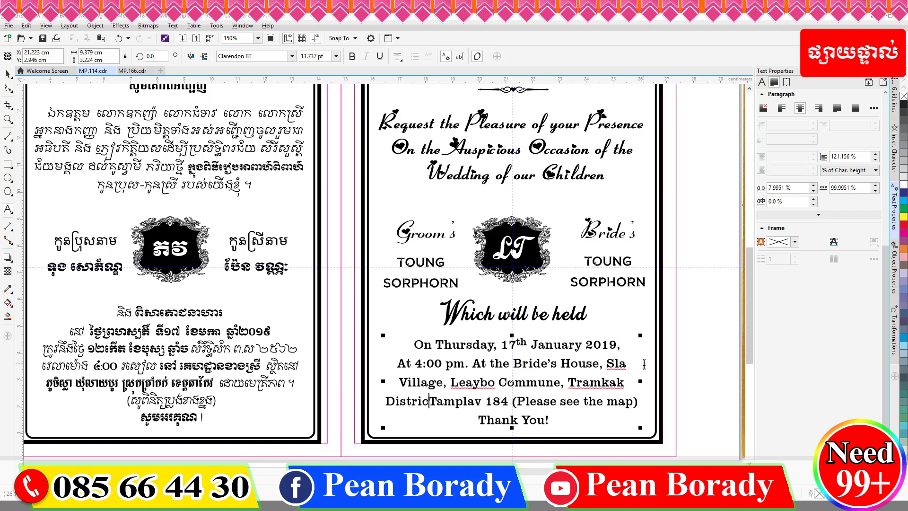
pyautogui.press('BackSpace')
pyautogui.write(',')
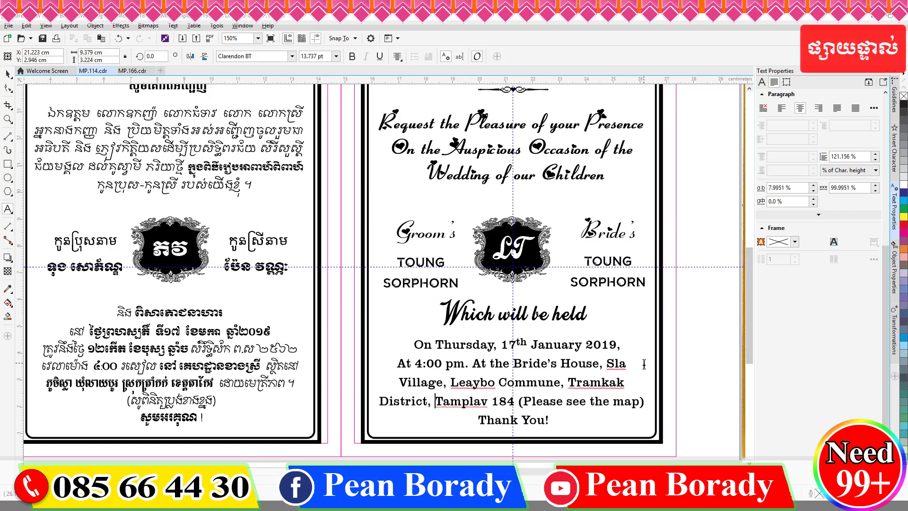
pyautogui.hotkey('ctrl', 'shift', 'Right')
pyautogui.write('Takov')
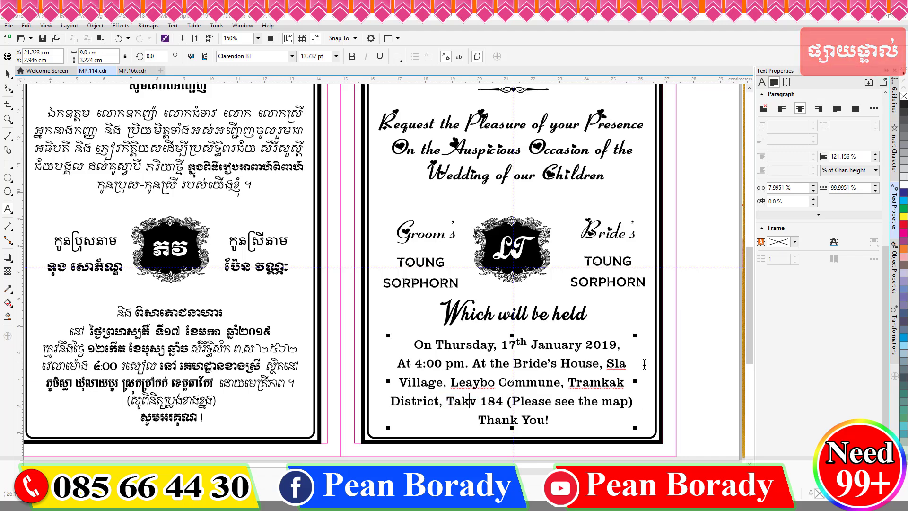
pyautogui.write('e Provine')
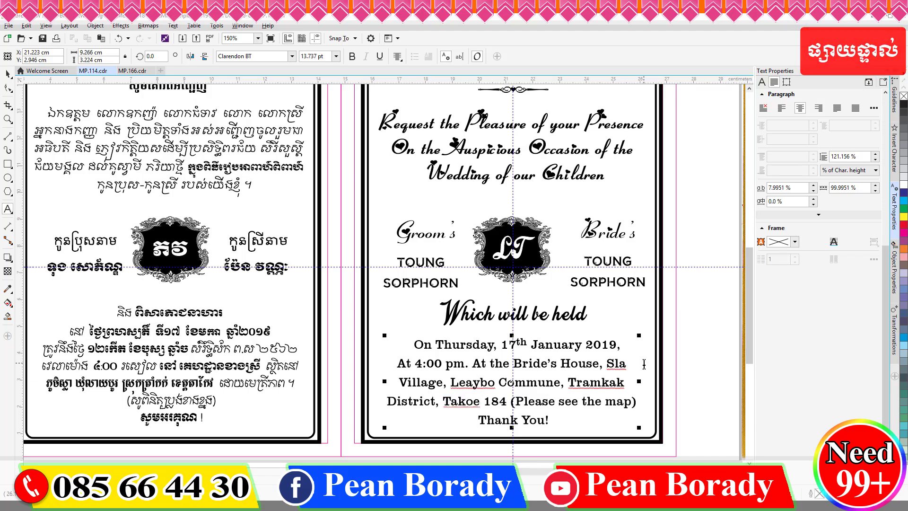
pyautogui.hotkey('ctrl', 'shift', 'Right')
pyautogui.press('BackSpace')
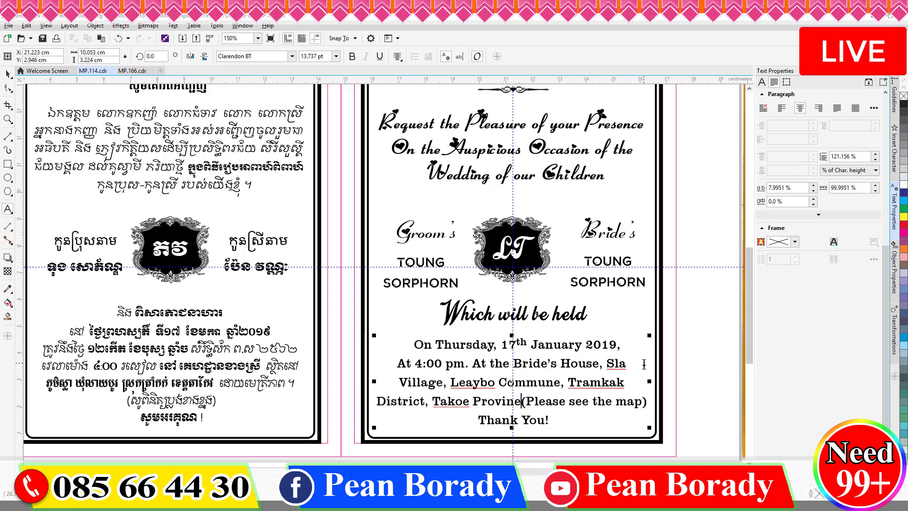
# Step: Break the line before the map note and join the map note with Thank You
pyautogui.press('Return')
pyautogui.press('End')
pyautogui.press('Delete')
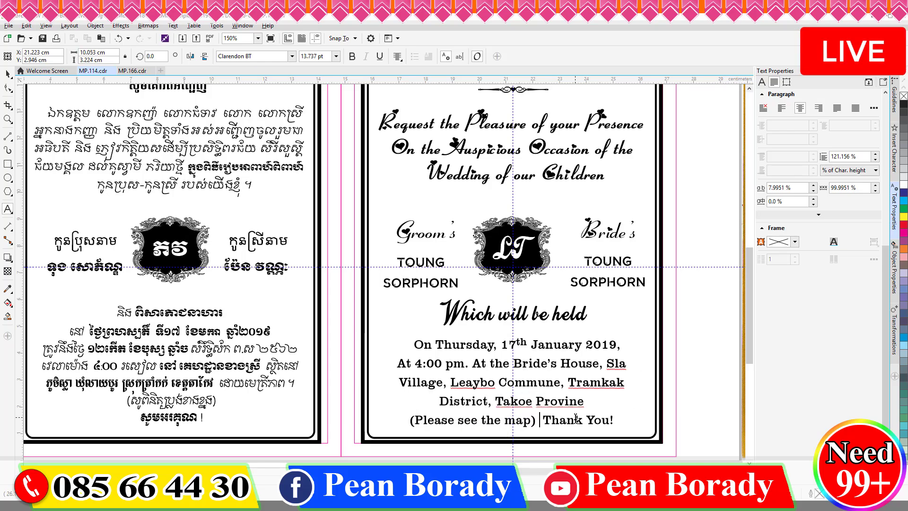
pyautogui.scroll(-3, 576, 418)
pyautogui.scroll(2, 520, 212)
# Step: Replace the name under Groom's with the new groom's name split over two lines
pyautogui.hotkey('ctrl', 'space')
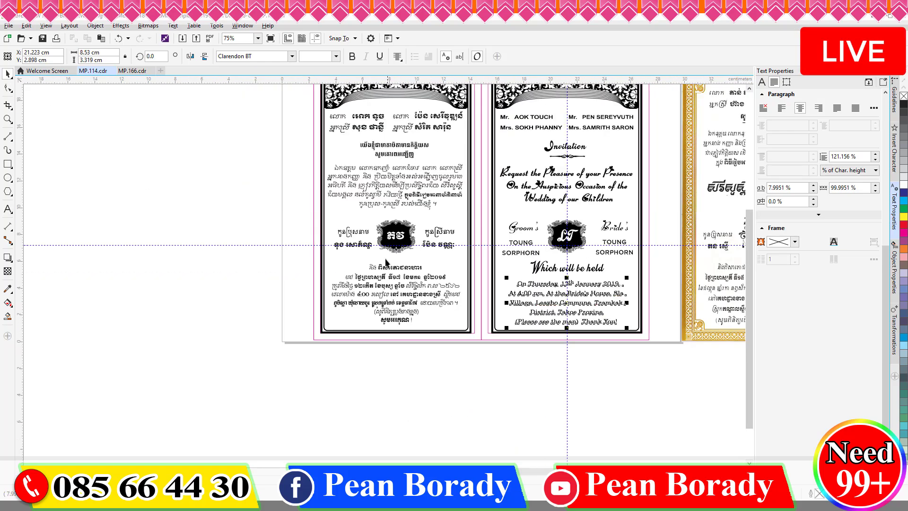
pyautogui.press('F8')
pyautogui.scroll(1, 472, 344)
pyautogui.scroll(-1, 472, 344)
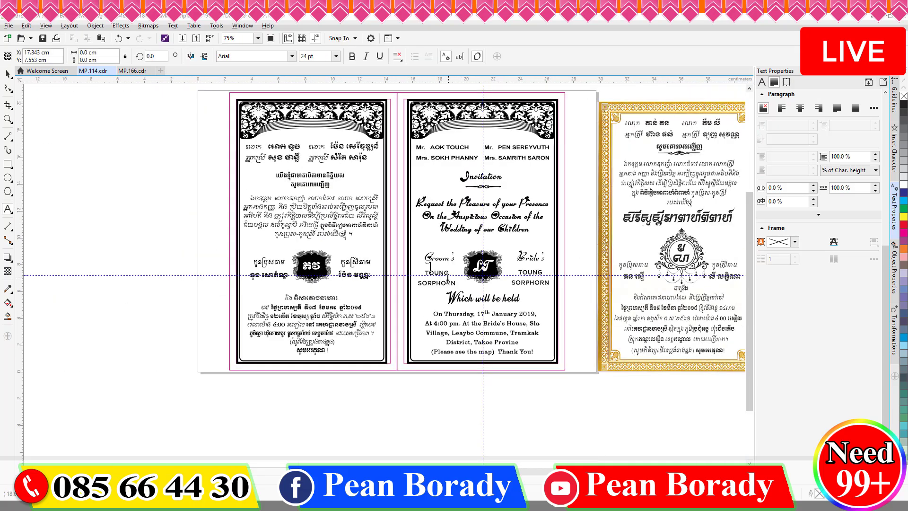
pyautogui.moveTo(418, 271); pyautogui.dragTo(459, 275)
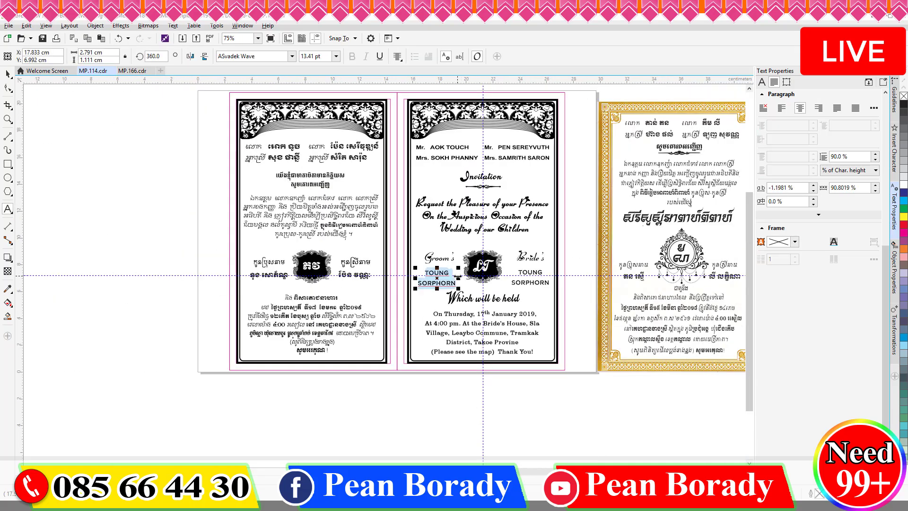
pyautogui.scroll(3, 401, 285)
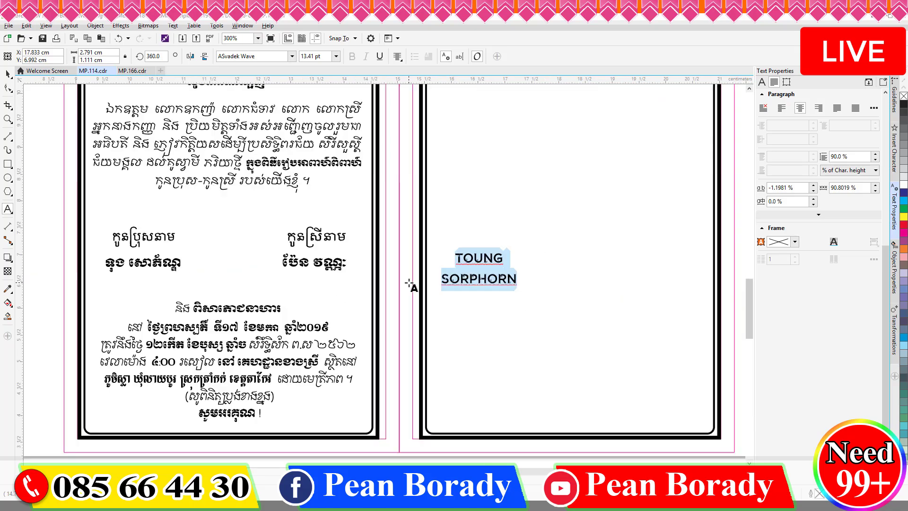
pyautogui.press('Return')
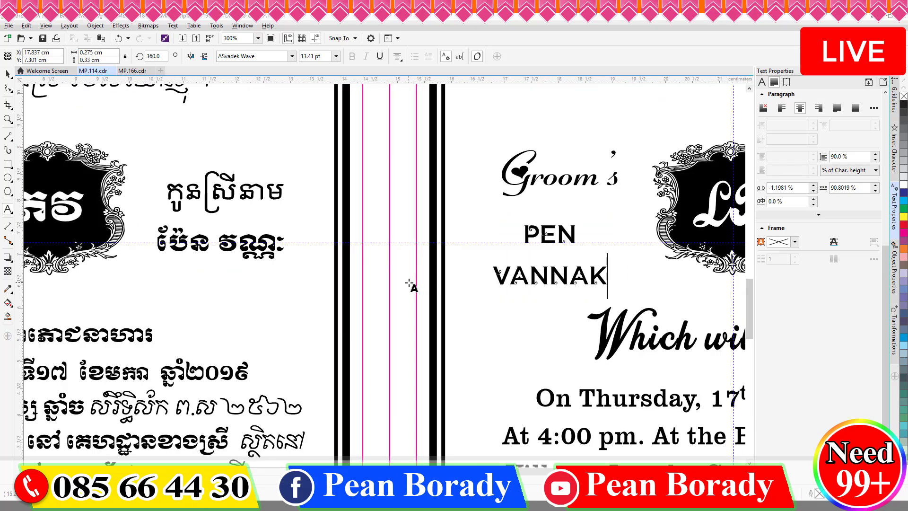
pyautogui.scroll(-1, 408, 283)
# Step: Copy the left Khmer name over the right-hand Khmer name, then select the left one for retyping
pyautogui.moveTo(241, 268); pyautogui.dragTo(153, 263)
pyautogui.hotkey('ctrl', 'c')
pyautogui.click(366, 264)
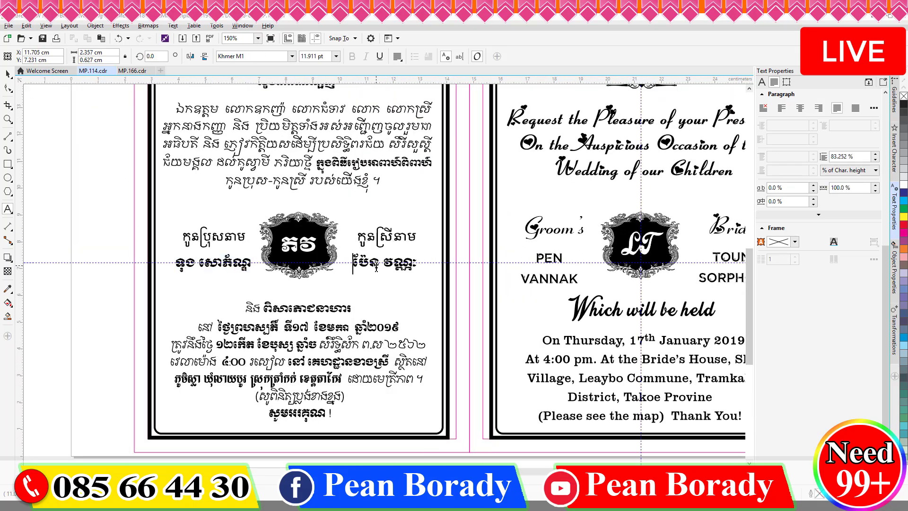
pyautogui.press('Home')
pyautogui.hotkey('ctrl', 'v')
pyautogui.hotkey('shift', 'End')
pyautogui.press('Delete')
pyautogui.click(7, 74)
pyautogui.moveTo(250, 263); pyautogui.dragTo(175, 263)
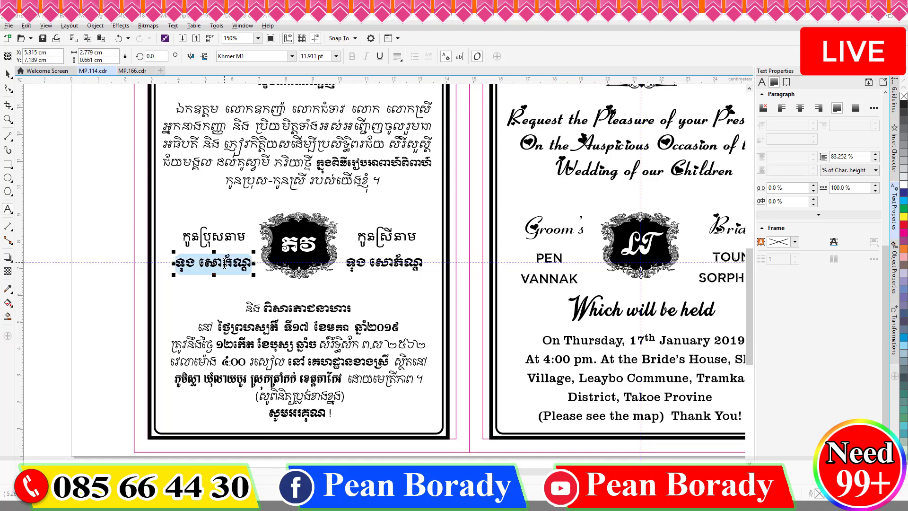
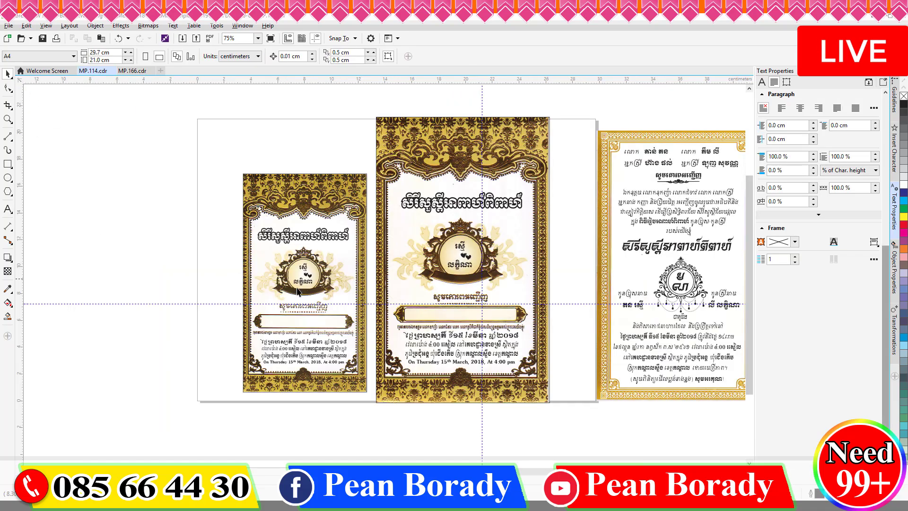
# Step: Finish typing a Khmer name and change the Khmer date to day ៧ of January (មករា)
pyautogui.scroll(1, 298, 291)
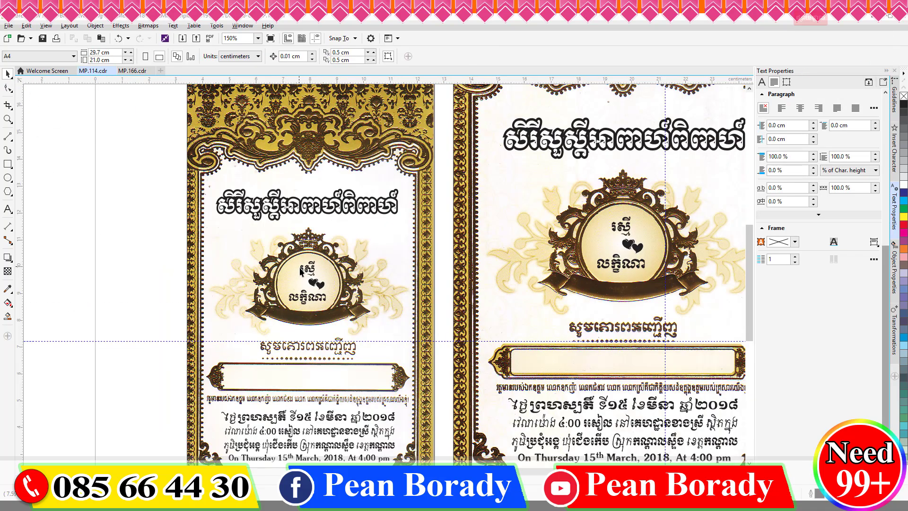
pyautogui.click(8, 209)
pyautogui.scroll(-1, 436, 178)
pyautogui.scroll(2, 363, 298)
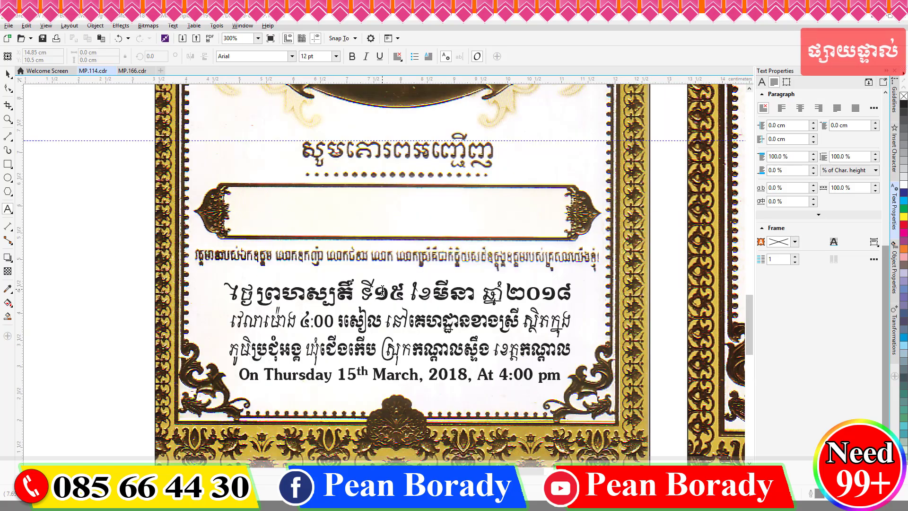
pyautogui.moveTo(390, 294); pyautogui.dragTo(398, 294)
pyautogui.write('៧')
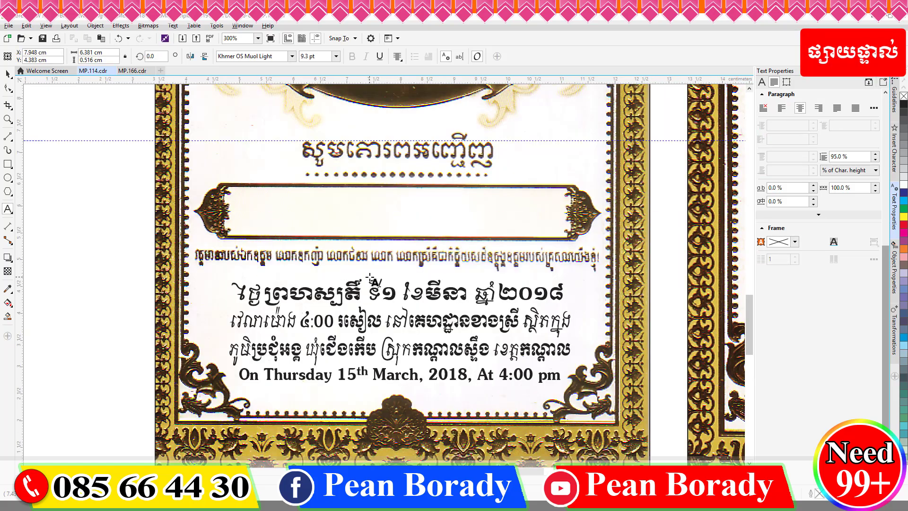
pyautogui.moveTo(475, 293); pyautogui.dragTo(444, 293)
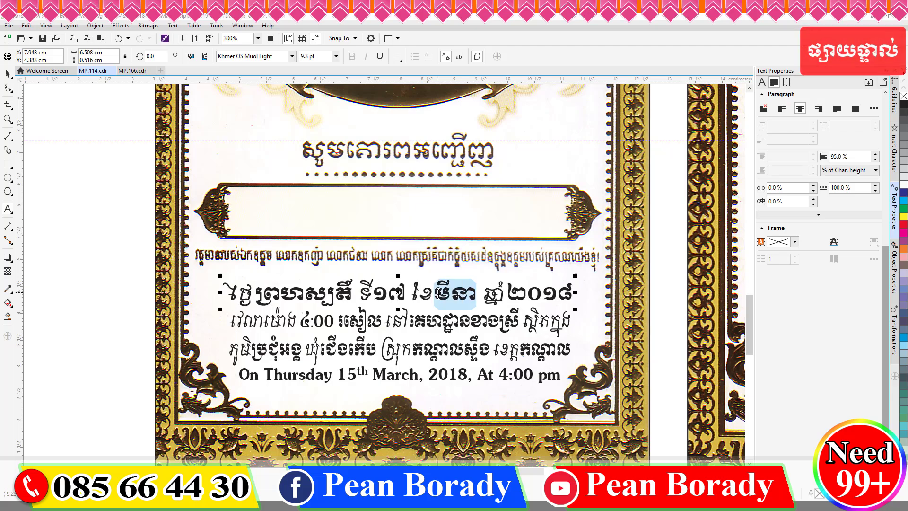
pyautogui.write('ករា')
pyautogui.write('៩')
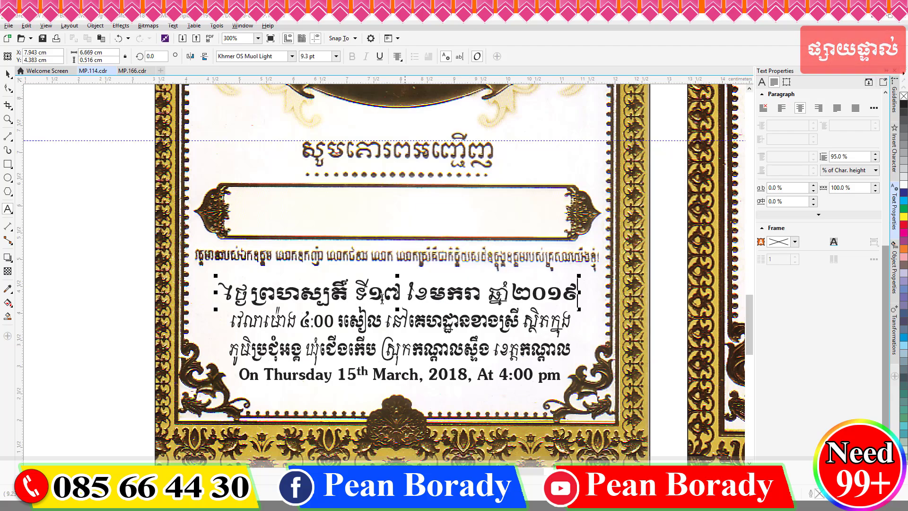
# Step: Replace the village, commune, district and province names in the Khmer address line
pyautogui.moveTo(301, 352); pyautogui.dragTo(251, 354)
pyautogui.write('ស្')
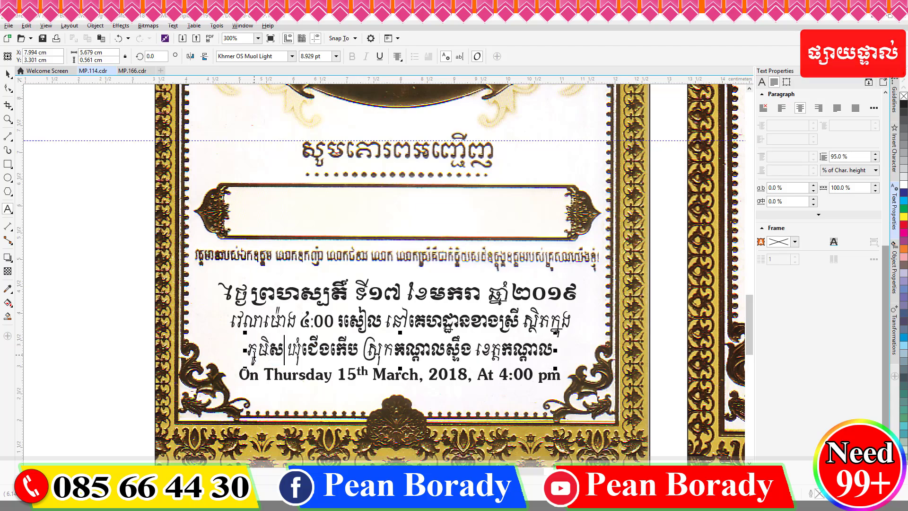
pyautogui.press('BackSpace')
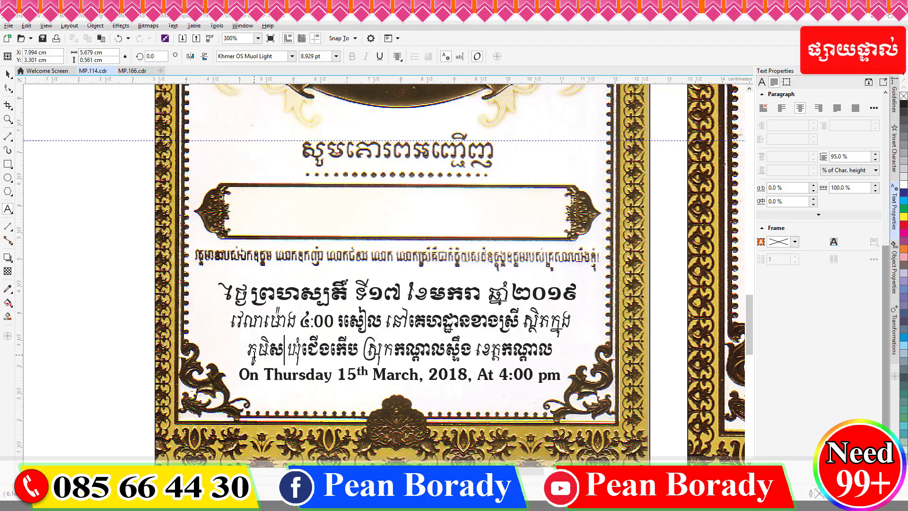
pyautogui.write('្លា')
pyautogui.hotkey('shift', 'Right')
pyautogui.hotkey('shift', 'Right')
pyautogui.hotkey('shift', 'Right')
pyautogui.hotkey('shift', 'Right')
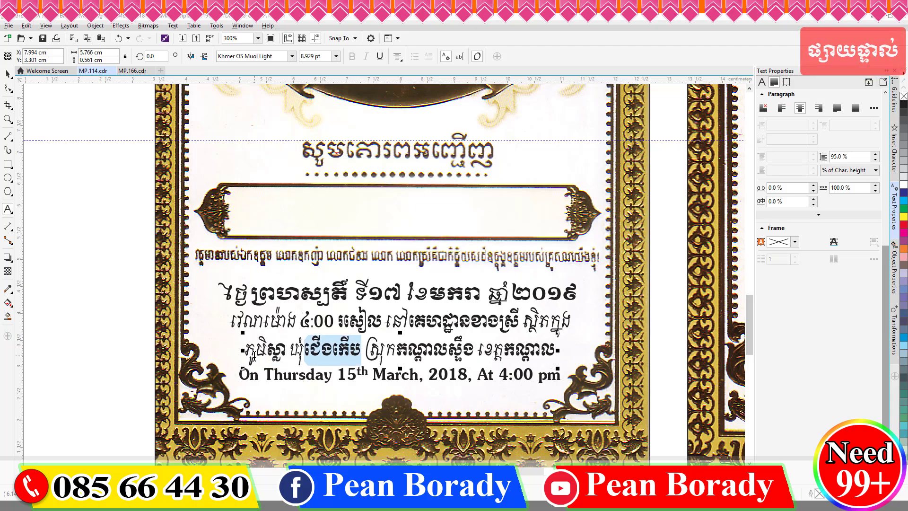
pyautogui.write('លាយបូរ')
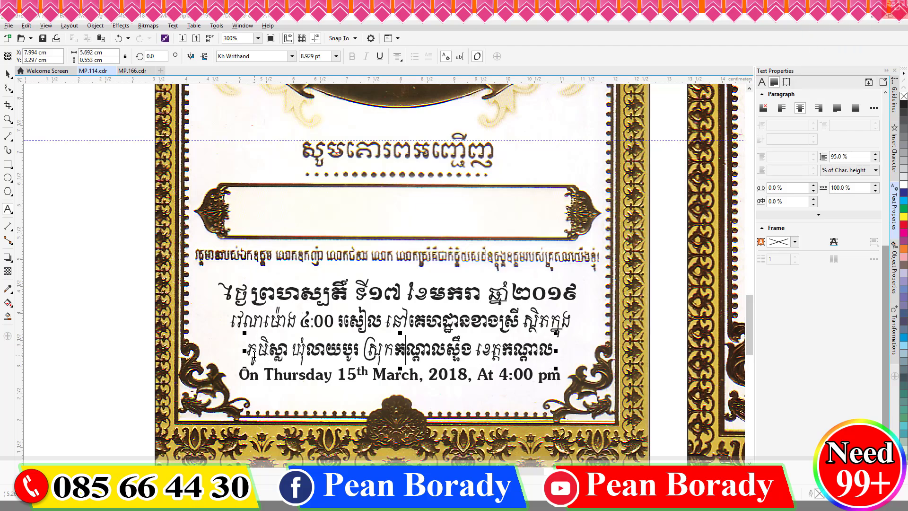
pyautogui.hotkey('shift', 'Right')
pyautogui.hotkey('shift', 'Right')
pyautogui.hotkey('shift', 'Right')
pyautogui.hotkey('shift', 'Right')
pyautogui.hotkey('shift', 'Right')
pyautogui.write('ត្រាំកក់')
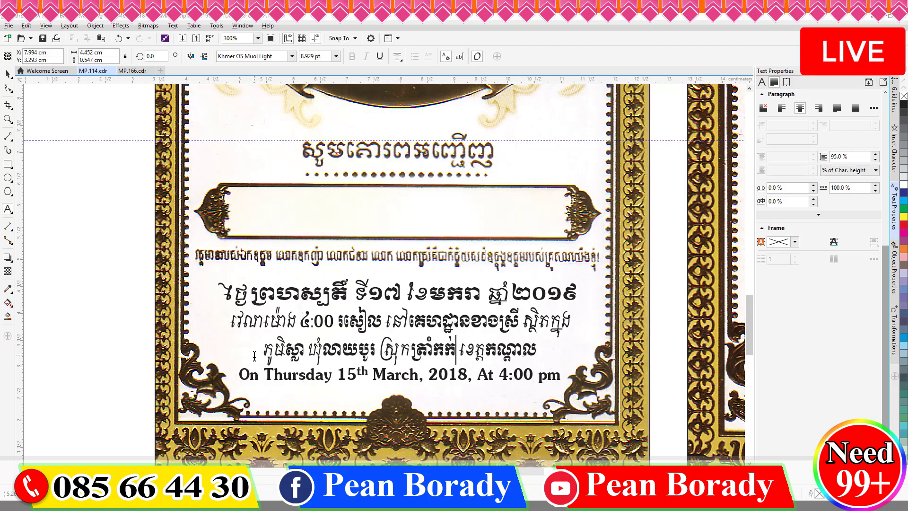
pyautogui.press('Right')
pyautogui.press('Right')
pyautogui.hotkey('shift', 'Right')
pyautogui.hotkey('shift', 'Right')
pyautogui.hotkey('shift', 'Right')
pyautogui.write('តាកែវ')
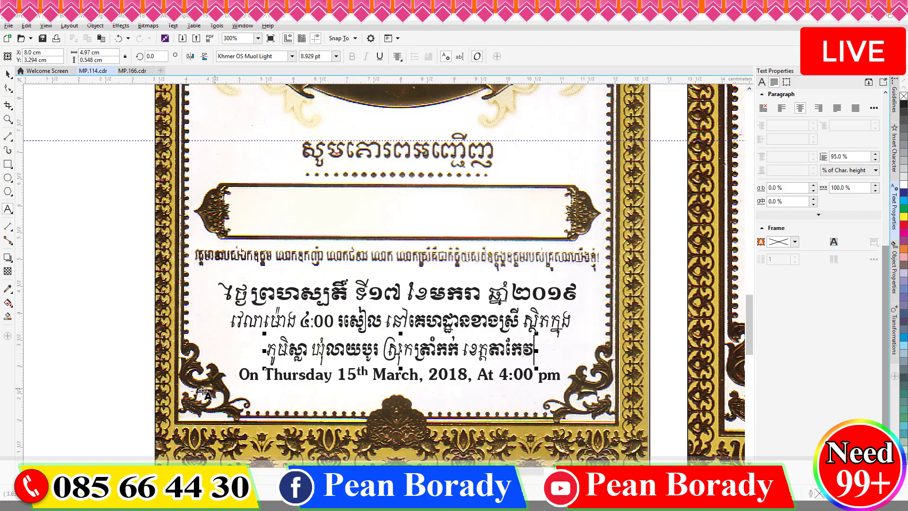
# Step: Change the English date to 17th January and narrow the line to fit the frame
pyautogui.click(351, 377)
pyautogui.hotkey('shift', 'Right')
pyautogui.press('super+space')
pyautogui.write('7')
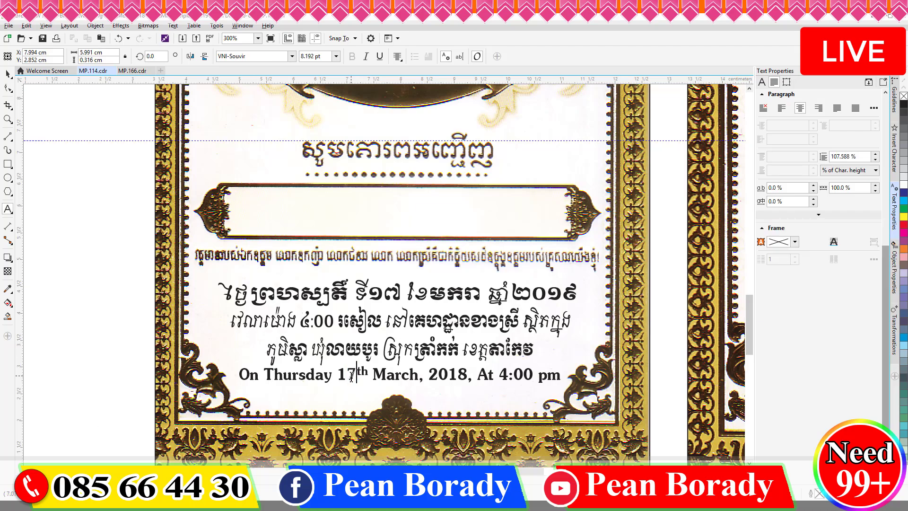
pyautogui.write('JAN')
pyautogui.press('BackSpace')
pyautogui.press('BackSpace')
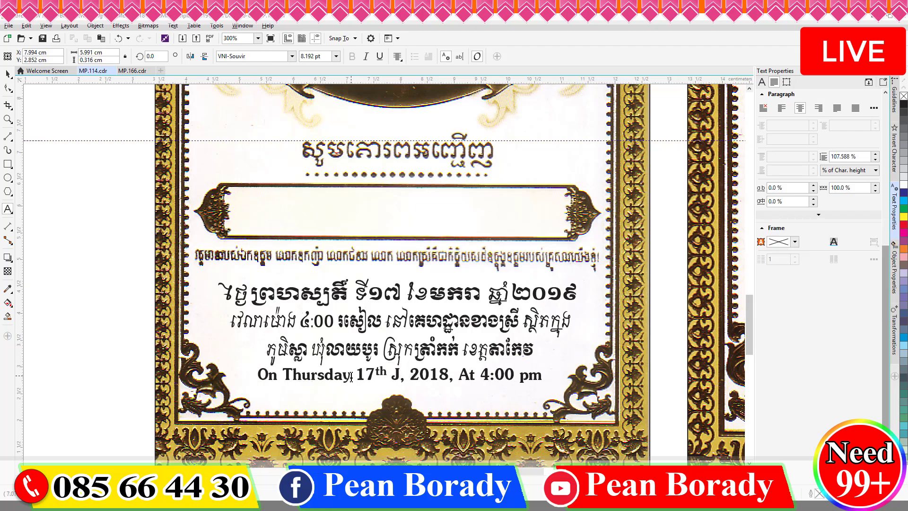
pyautogui.write('anuary')
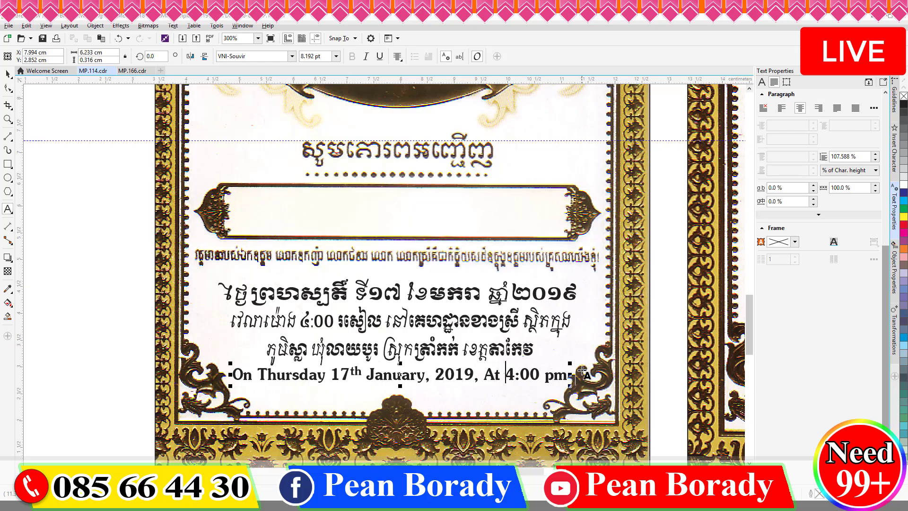
pyautogui.moveTo(570, 375); pyautogui.dragTo(555, 374)
pyautogui.click(8, 75)
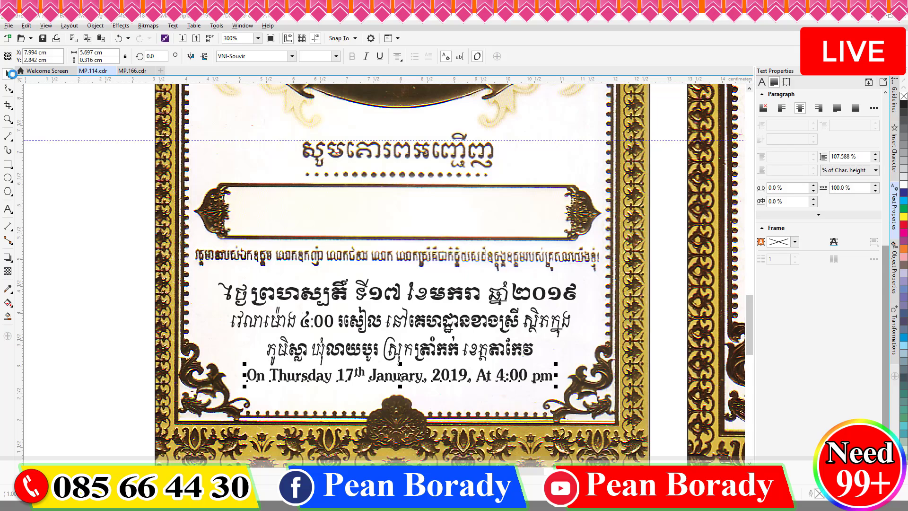
pyautogui.scroll(-4, 293, 230)
pyautogui.scroll(4, 293, 230)
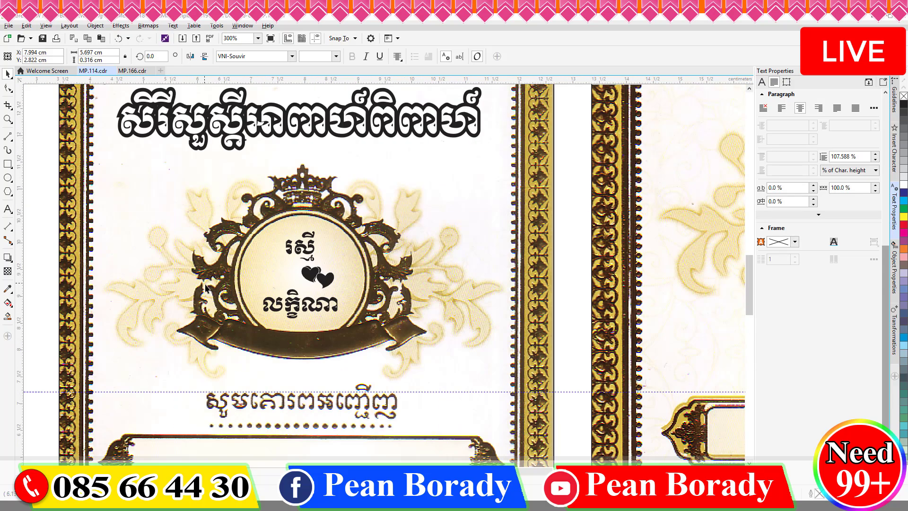
# Step: Swap in the new upper emblem name, nudge it up and left, and retype the lower name
pyautogui.click(8, 209)
pyautogui.doubleClick(296, 250)
pyautogui.press('BackSpace')
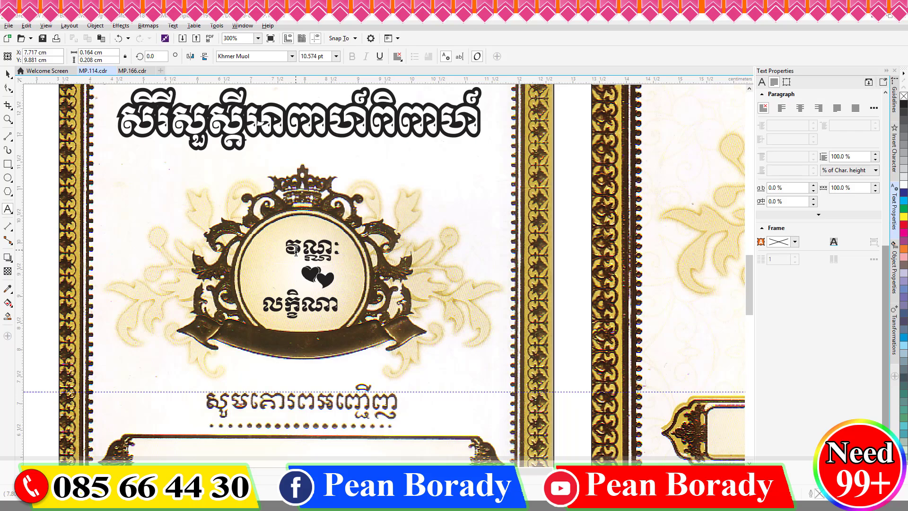
pyautogui.click(6, 79)
pyautogui.press('Left')
pyautogui.press('Left')
pyautogui.press('Left')
pyautogui.press('Up')
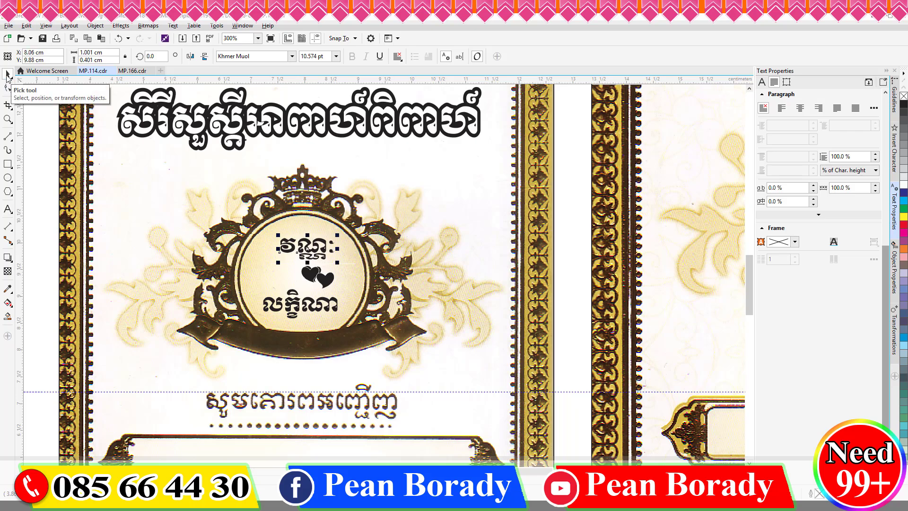
pyautogui.press('Left')
pyautogui.doubleClick(317, 309)
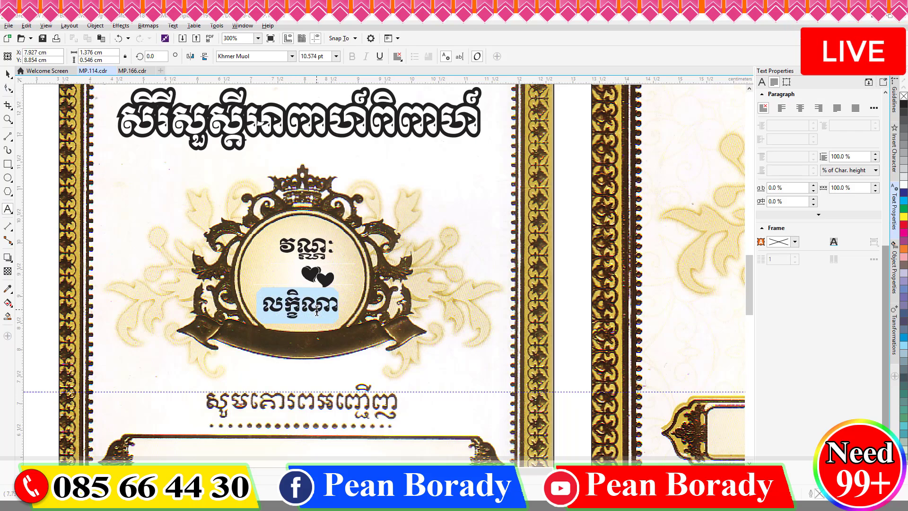
pyautogui.write('សោភ័ណ្')
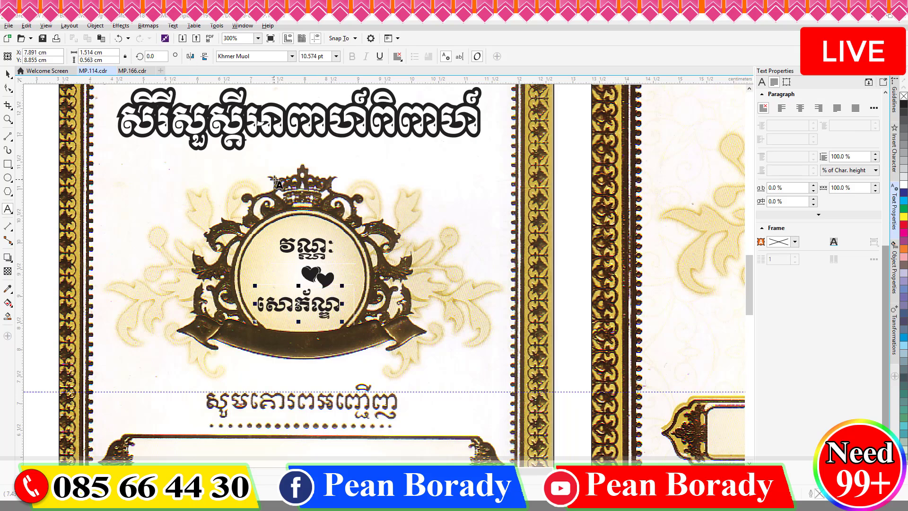
pyautogui.scroll(-2, 252, 269)
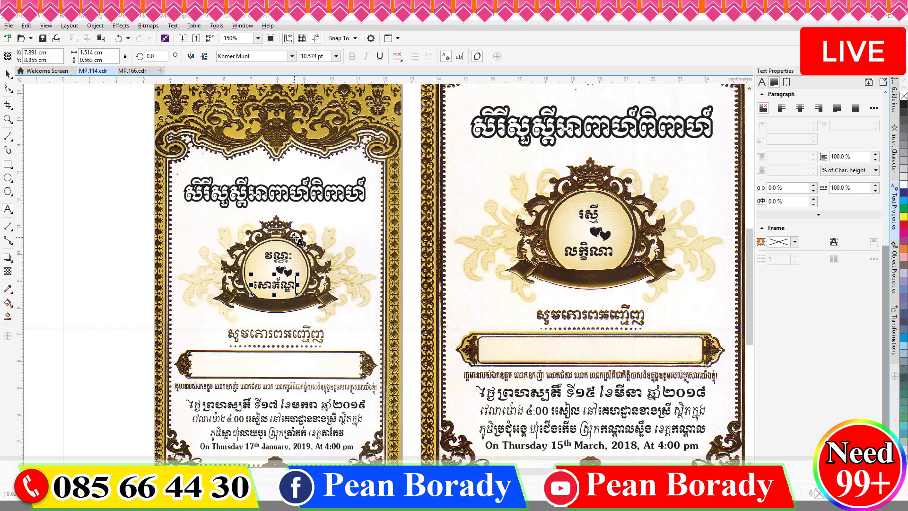
# Step: Retype both names in the right card's emblem to match the left card
pyautogui.doubleClick(589, 216)
pyautogui.write('វណ្ណៈ')
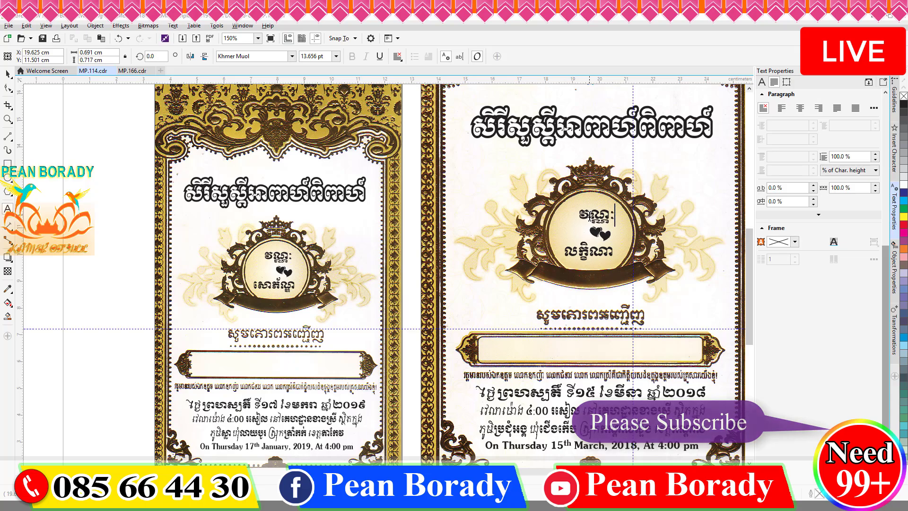
pyautogui.doubleClick(586, 251)
pyautogui.write('សោភ័ណ្ឌ')
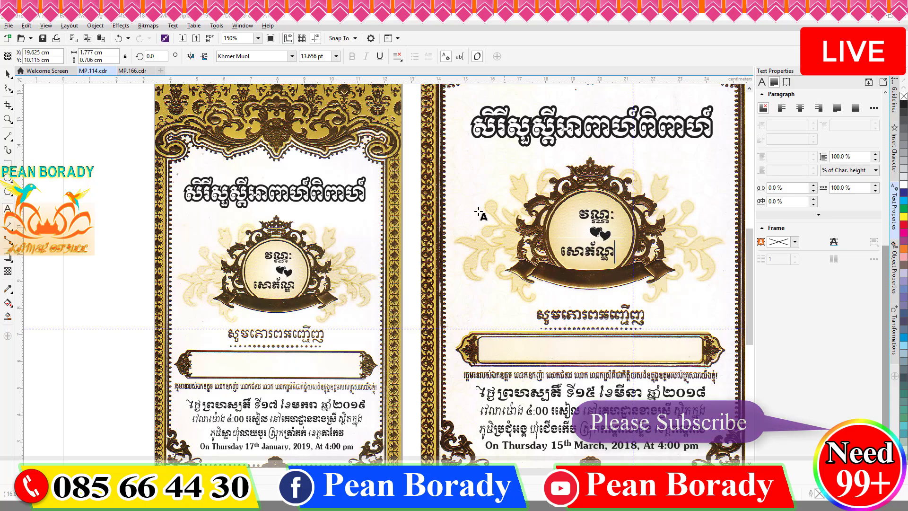
pyautogui.scroll(-1, 438, 182)
pyautogui.scroll(2, 504, 295)
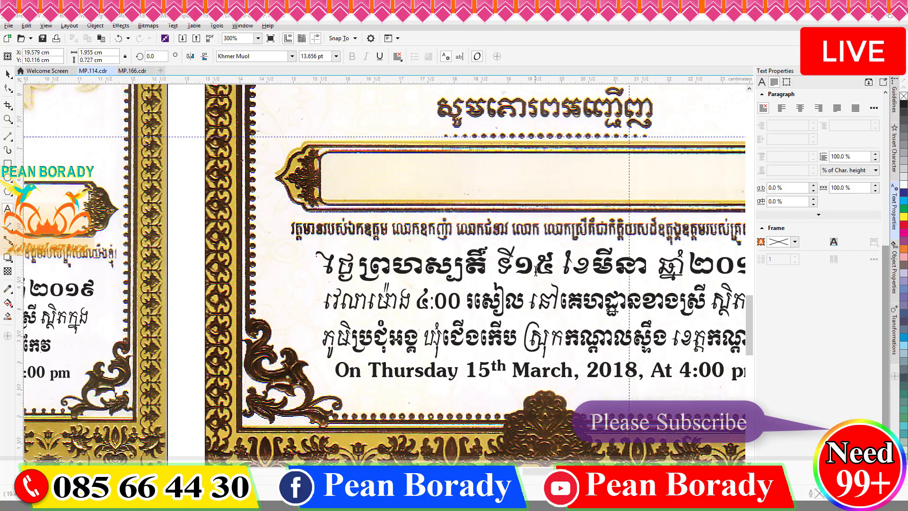
# Step: Change the right card's Khmer date to day ៧ and month មករា (January)
pyautogui.click(536, 270)
pyautogui.press('Delete')
pyautogui.write('៧')
pyautogui.press('Right')
pyautogui.press('Right')
pyautogui.hotkey('shift', 'Right')
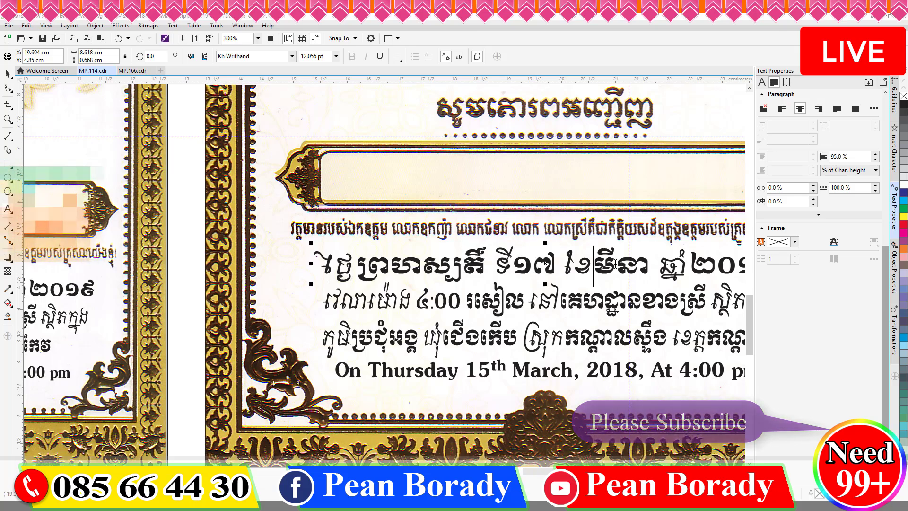
pyautogui.write('មករា')
pyautogui.press('Delete')
pyautogui.press('End')
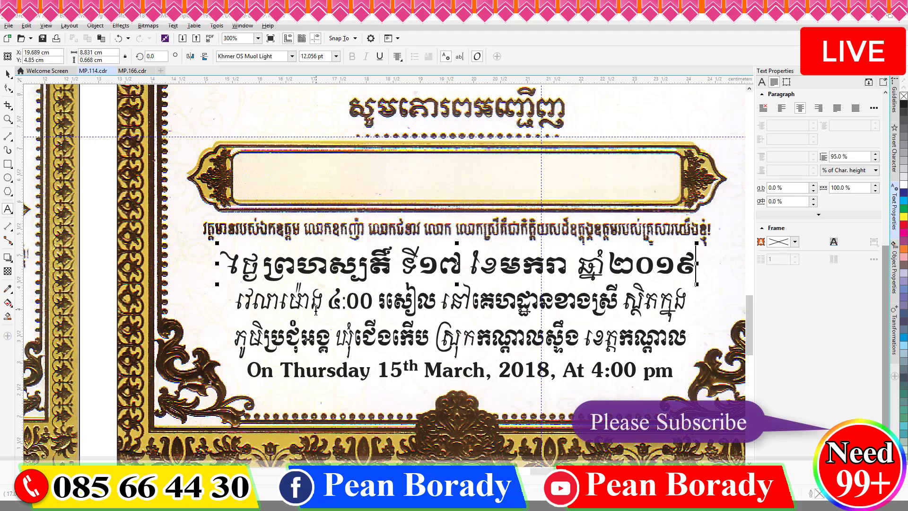
# Step: Correct the village name at the start of the right card's Khmer address
pyautogui.moveTo(322, 339); pyautogui.dragTo(288, 338)
pyautogui.press('Left')
pyautogui.press('Left')
pyautogui.press('BackSpace')
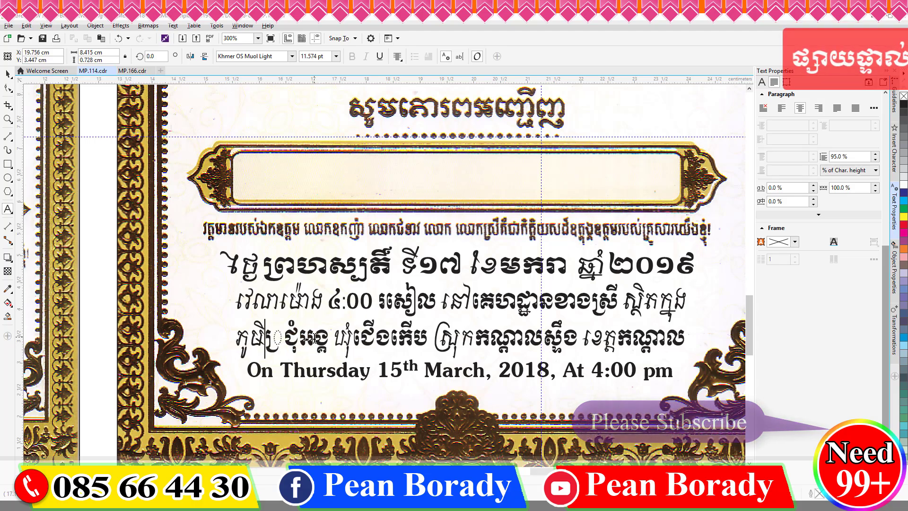
pyautogui.write('ស្ល')
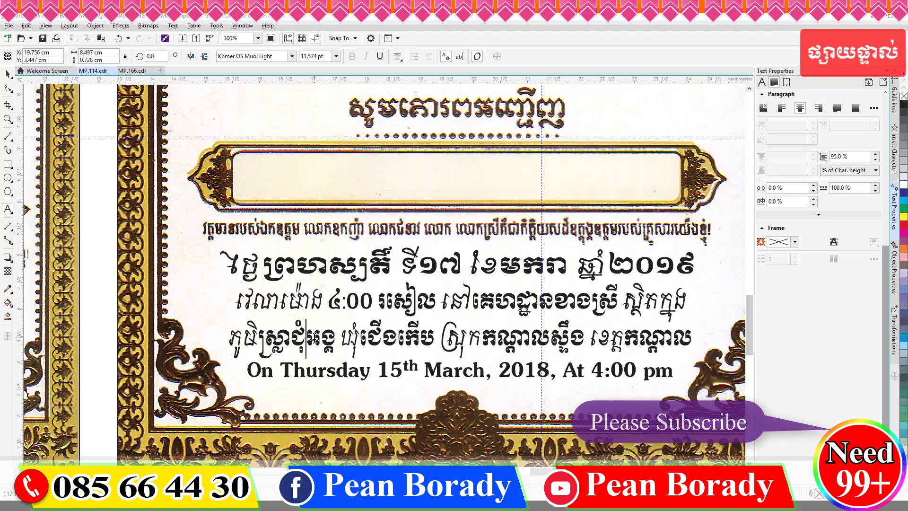
pyautogui.press('BackSpace')
pyautogui.press('BackSpace')
pyautogui.press('BackSpace')
pyautogui.press('Delete')
pyautogui.press('Delete')
pyautogui.press('Right')
pyautogui.press('Delete')
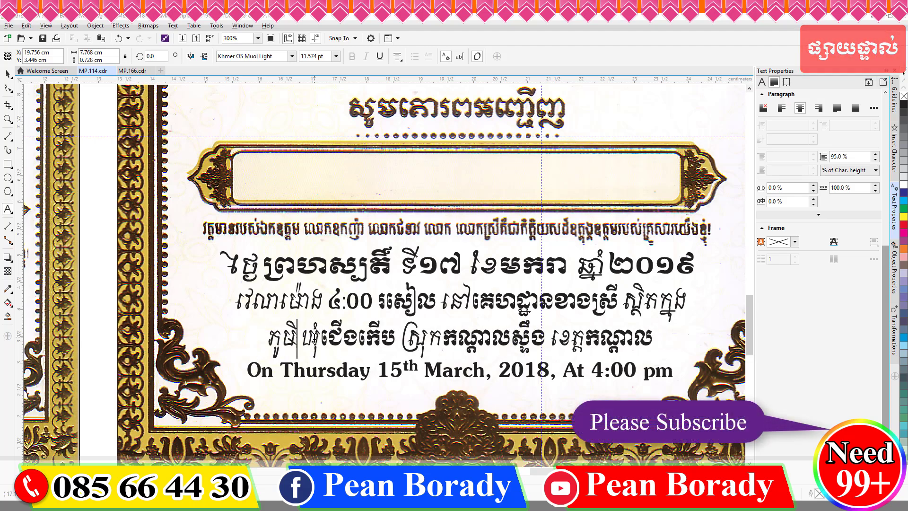
pyautogui.hotkey('ctrl', 'z')
pyautogui.write('ស្លា')
# Step: Replace the commune, district and province names in the right card's address
pyautogui.press('Right')
pyautogui.press('Right')
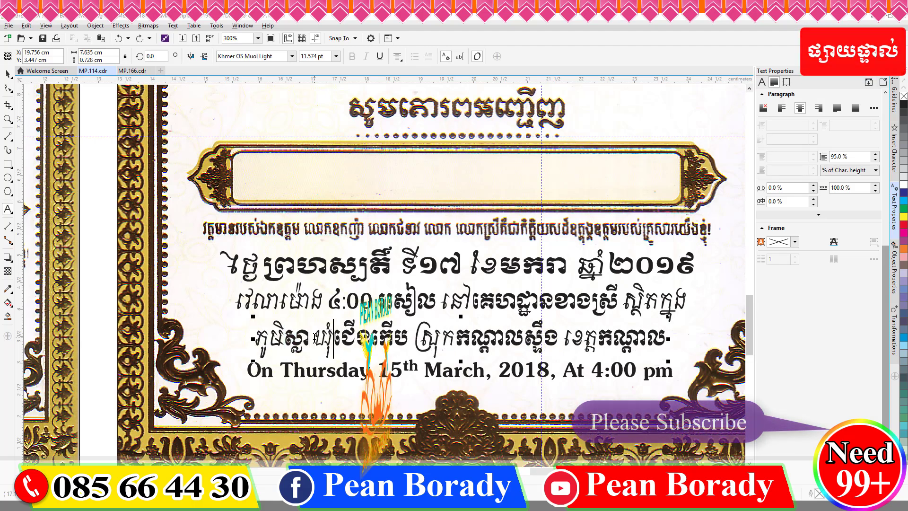
pyautogui.hotkey('shift', 'Right')
pyautogui.hotkey('shift', 'Right')
pyautogui.hotkey('shift', 'Right')
pyautogui.hotkey('shift', 'Right')
pyautogui.write('លាយបូរ')
pyautogui.press('Right')
pyautogui.press('Right')
pyautogui.press('Right')
pyautogui.hotkey('shift', 'Right')
pyautogui.hotkey('shift', 'Right')
pyautogui.hotkey('shift', 'Right')
pyautogui.hotkey('shift', 'Right')
pyautogui.hotkey('shift', 'Right')
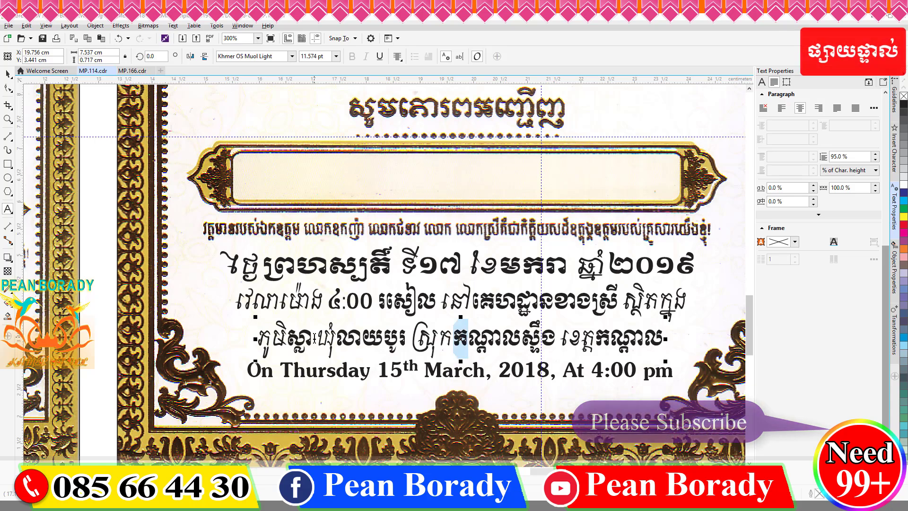
pyautogui.write('ត្រាំកក់')
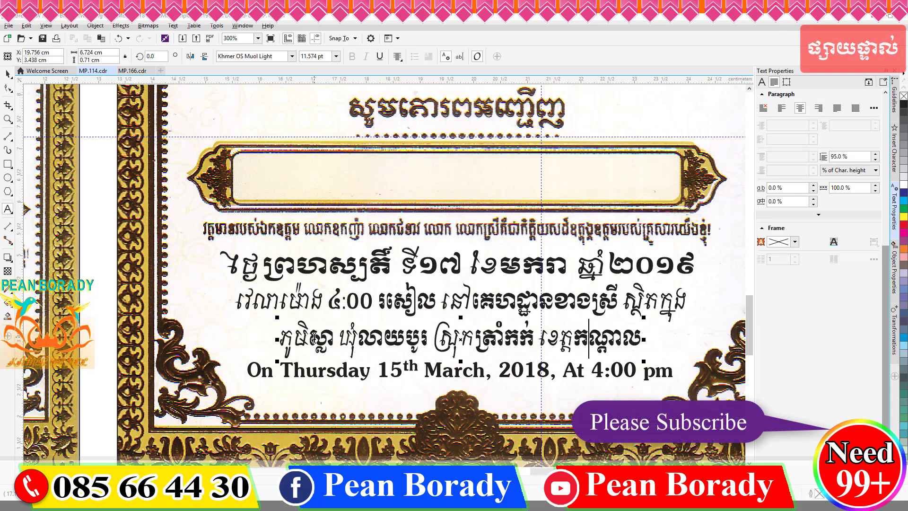
pyautogui.hotkey('shift', 'Right')
pyautogui.hotkey('shift', 'Right')
pyautogui.hotkey('shift', 'Right')
pyautogui.write('តាកែវ')
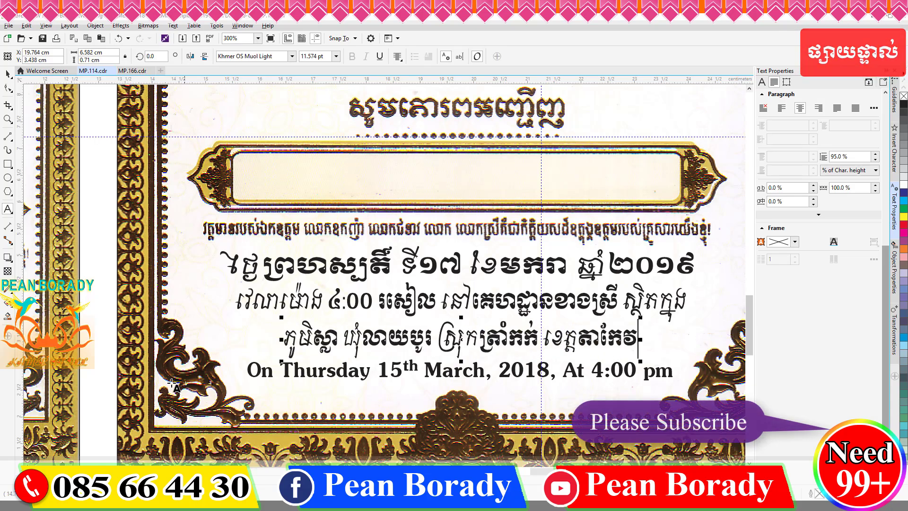
# Step: Change the English date from 15th March to 17th January
pyautogui.click(390, 369)
pyautogui.press('Delete')
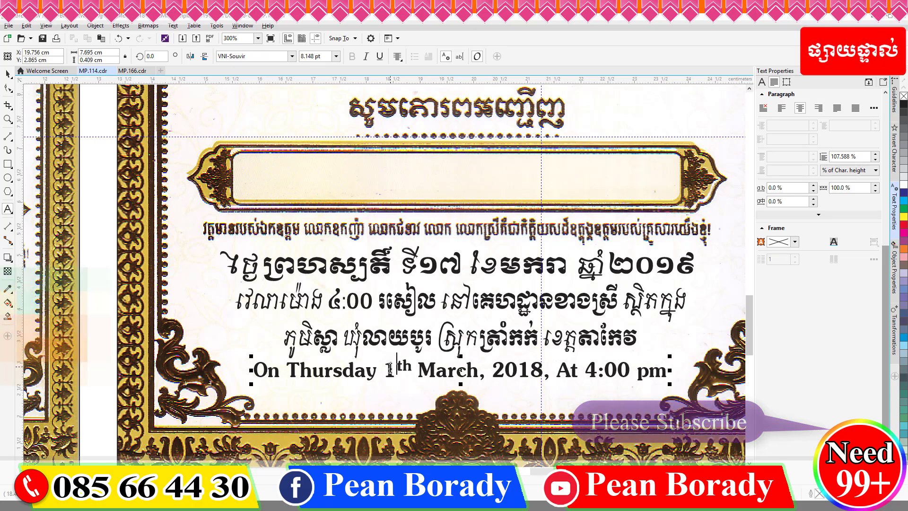
pyautogui.write('7')
pyautogui.press('BackSpace')
pyautogui.write('7')
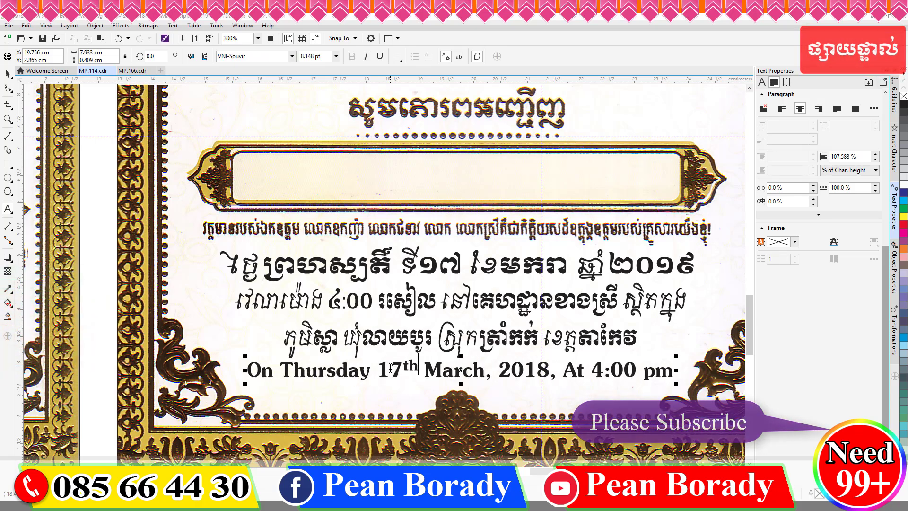
pyautogui.press('Right')
pyautogui.press('Right')
pyautogui.press('Right')
pyautogui.hotkey('shift', 'Right')
pyautogui.hotkey('shift', 'Right')
pyautogui.hotkey('shift', 'Right')
pyautogui.hotkey('shift', 'Right')
pyautogui.hotkey('shift', 'Right')
pyautogui.write('Janura')
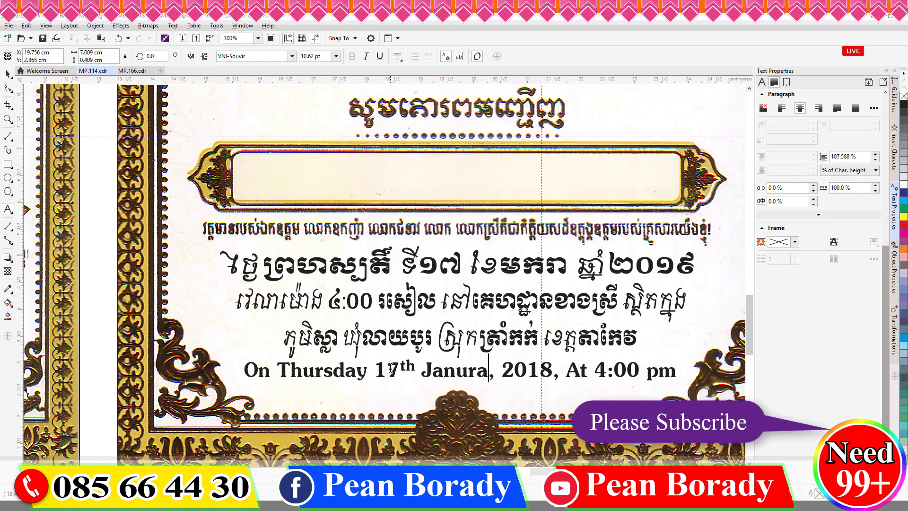
pyautogui.press('BackSpace')
pyautogui.press('BackSpace')
pyautogui.write('ary')
# Step: Change the year from 2018 to 2019 and narrow the English date line
pyautogui.press('Right')
pyautogui.press('Right')
pyautogui.press('Right')
pyautogui.press('Right')
pyautogui.press('Right')
pyautogui.press('Right')
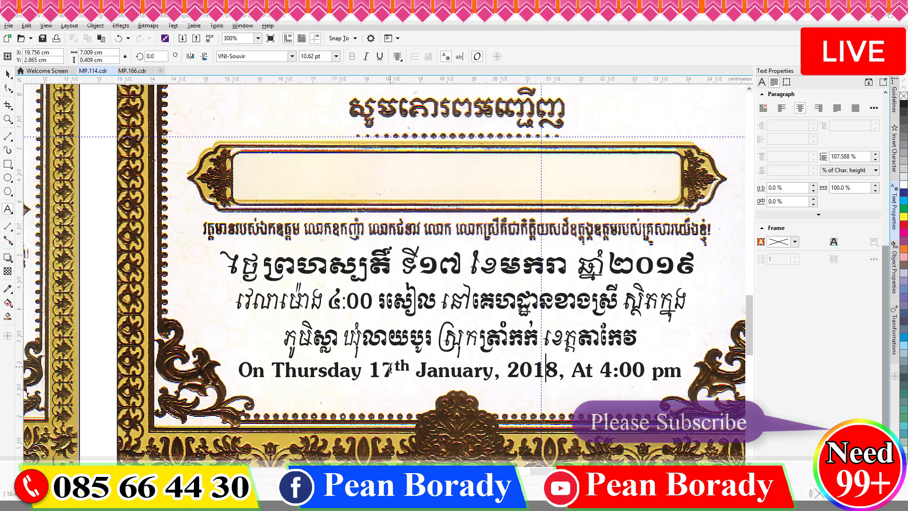
pyautogui.press('BackSpace')
pyautogui.write('9')
pyautogui.moveTo(687, 370); pyautogui.dragTo(679, 371)
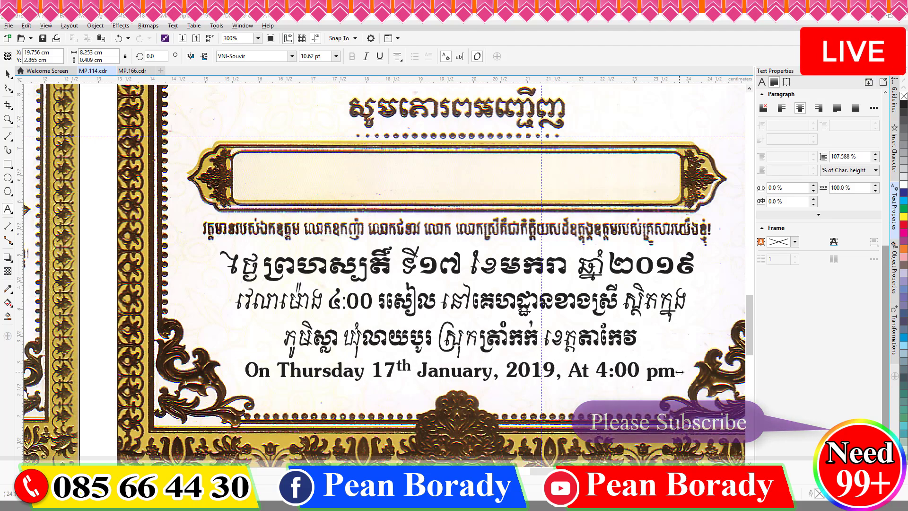
pyautogui.hotkey('ctrl', 'space')
pyautogui.scroll(-2, 389, 325)
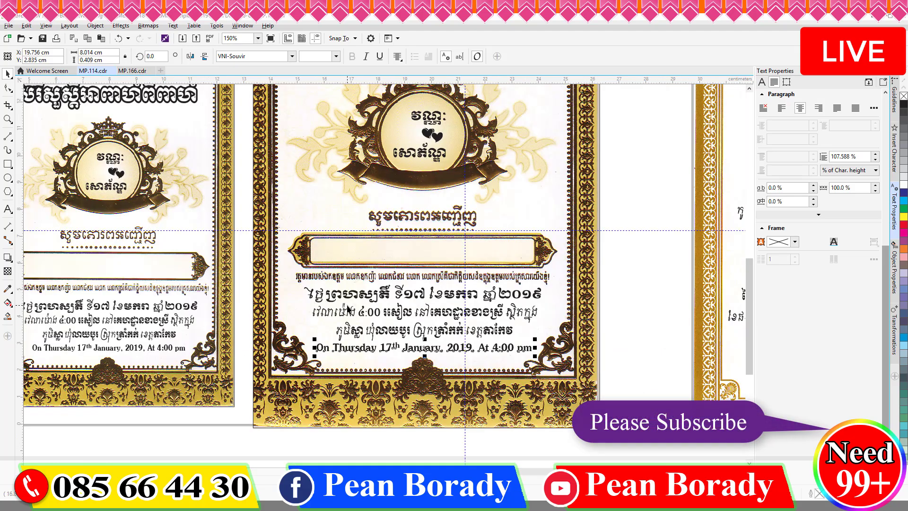
pyautogui.click(351, 298)
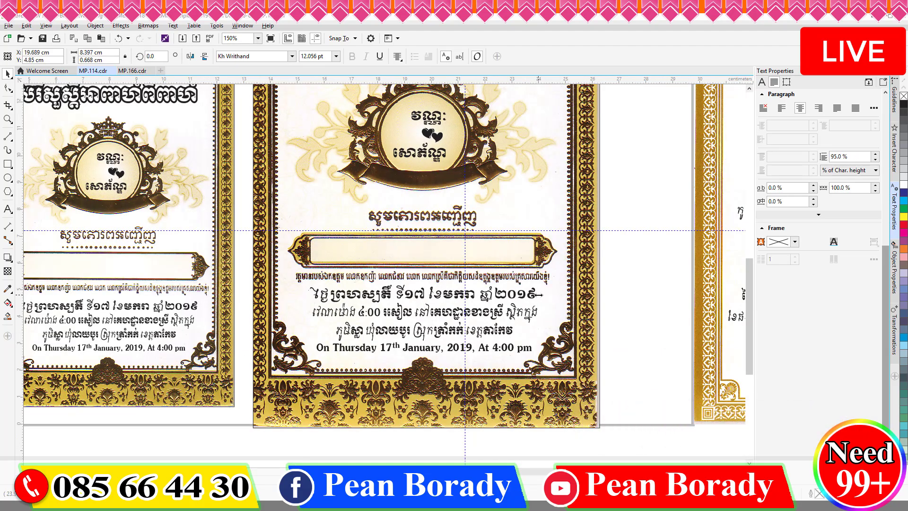
pyautogui.moveTo(538, 294); pyautogui.dragTo(533, 295)
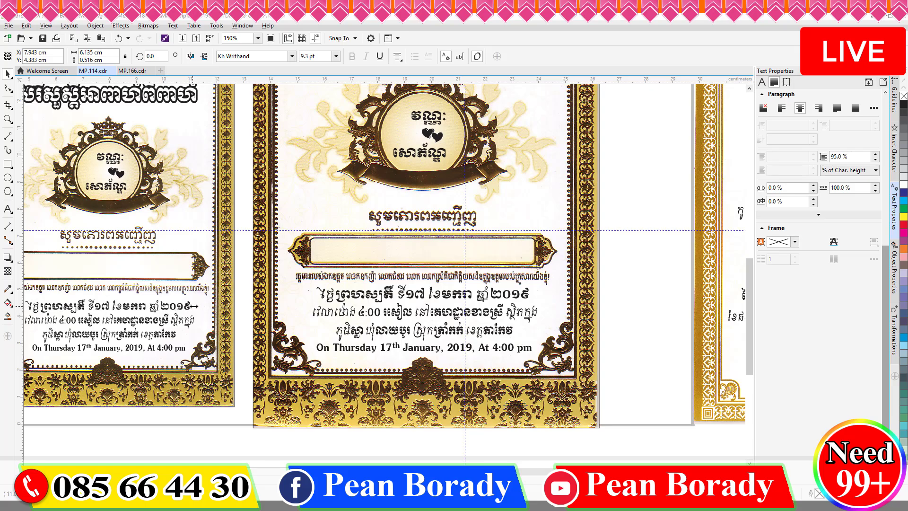
pyautogui.click(265, 425)
pyautogui.scroll(-2, 319, 279)
pyautogui.scroll(-2, 319, 279)
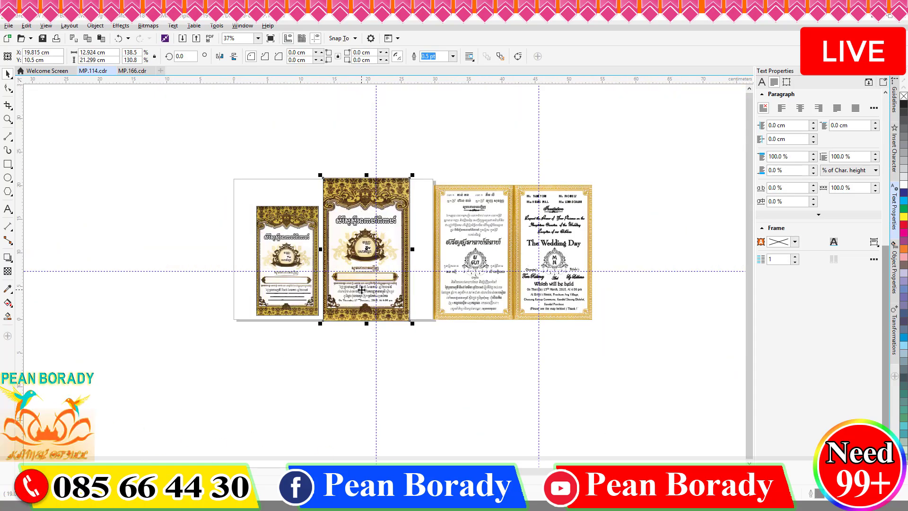
pyautogui.scroll(2, 340, 290)
pyautogui.scroll(2, 218, 224)
pyautogui.click(282, 210)
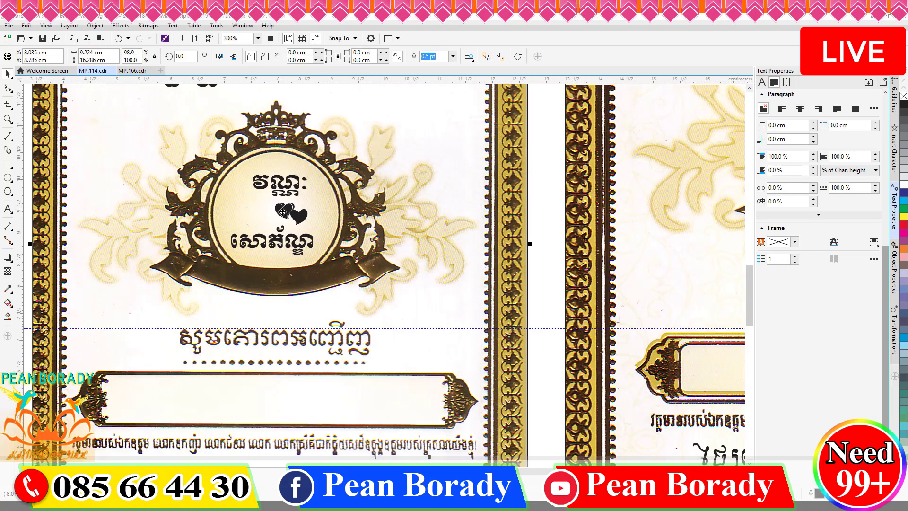
pyautogui.scroll(-1, 468, 213)
pyautogui.moveTo(177, 211); pyautogui.dragTo(323, 221)
pyautogui.click(373, 231)
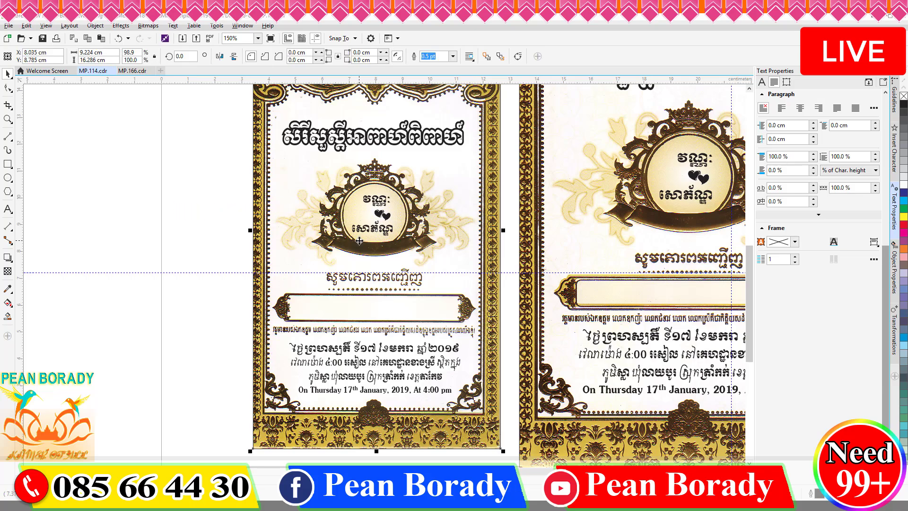
pyautogui.scroll(-1, 359, 241)
pyautogui.click(461, 409)
pyautogui.scroll(2, 347, 215)
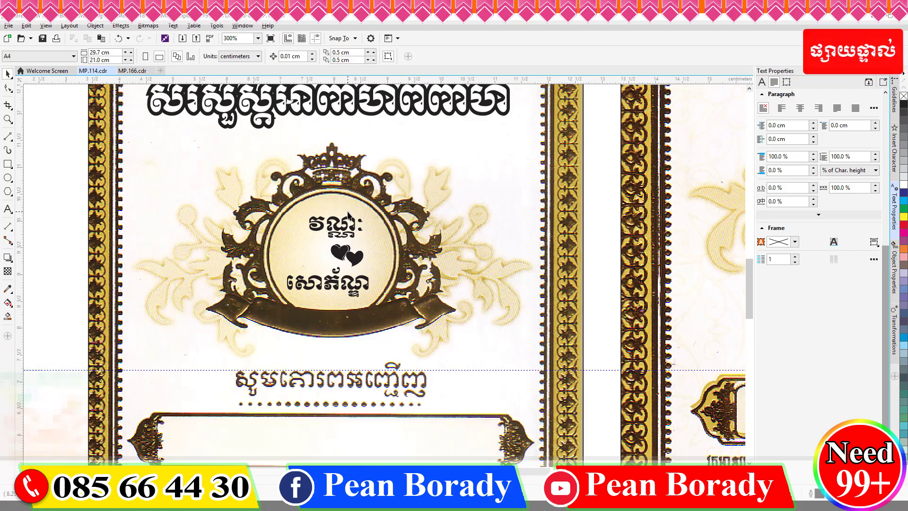
pyautogui.click(322, 221)
pyautogui.click(341, 256)
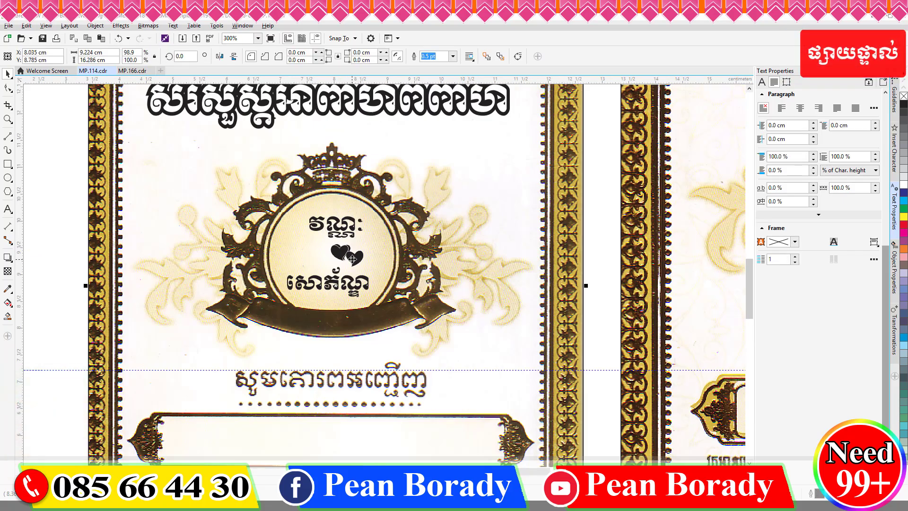
pyautogui.scroll(-2, 383, 255)
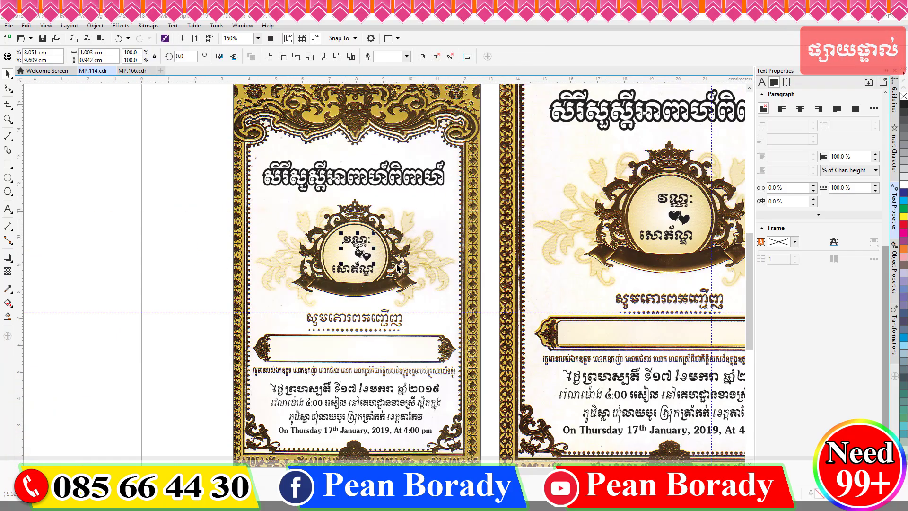
# Step: Centre the hearts between the two emblem names on the left card
pyautogui.click(397, 268)
pyautogui.scroll(2, 363, 250)
pyautogui.moveTo(353, 264); pyautogui.dragTo(325, 260)
pyautogui.moveTo(315, 216); pyautogui.dragTo(308, 216)
pyautogui.moveTo(314, 258); pyautogui.dragTo(306, 265)
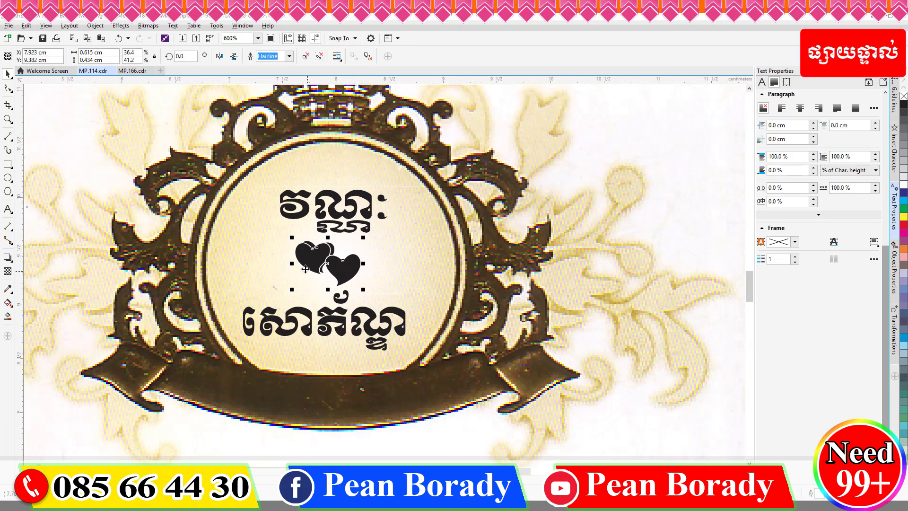
pyautogui.scroll(-3, 248, 256)
pyautogui.scroll(2, 396, 235)
pyautogui.scroll(-1, 396, 252)
pyautogui.scroll(-1, 598, 199)
# Step: Delete the right card's names, then group the left card's names and hearts and move them over
pyautogui.moveTo(623, 193); pyautogui.dragTo(478, 246)
pyautogui.press('Delete')
pyautogui.moveTo(245, 197); pyautogui.dragTo(395, 267)
pyautogui.hotkey('ctrl', 'g')
pyautogui.moveTo(355, 242); pyautogui.dragTo(506, 226)
# Step: Paste the names group beside the map card and delete the map card's original name and hearts
pyautogui.scroll(1, 508, 230)
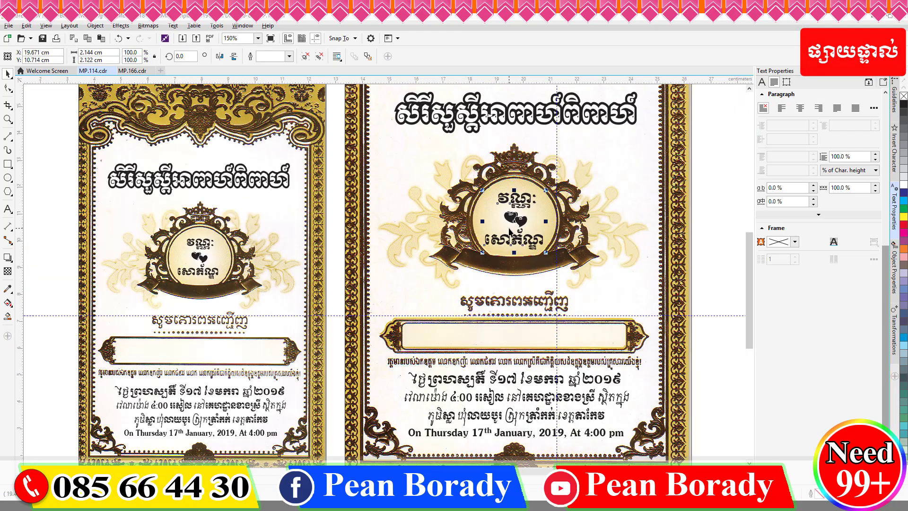
pyautogui.scroll(-3, 492, 214)
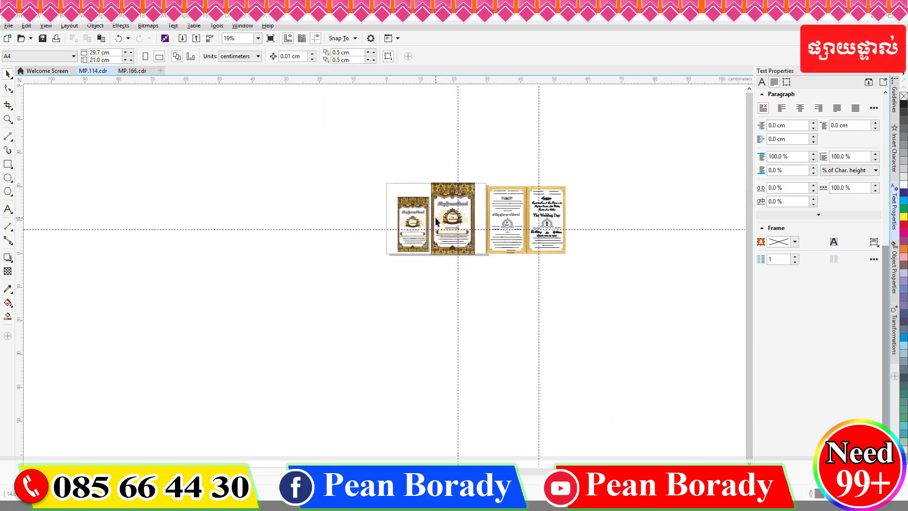
pyautogui.scroll(3, 418, 191)
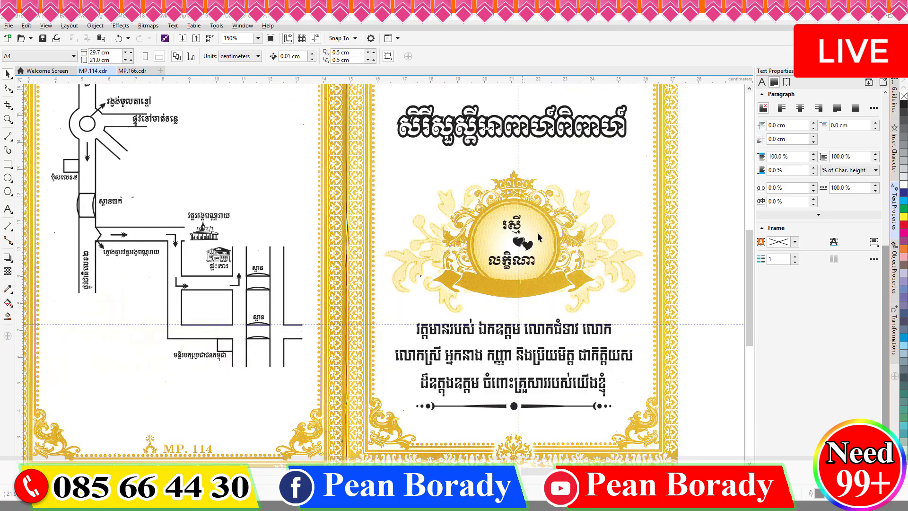
pyautogui.scroll(-1, 537, 232)
pyautogui.hotkey('ctrl', 'v')
pyautogui.moveTo(349, 249); pyautogui.dragTo(609, 241)
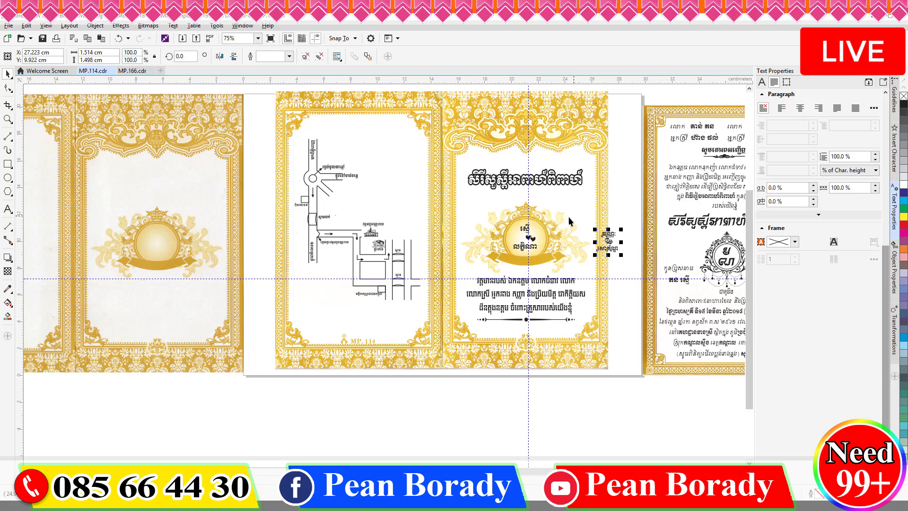
pyautogui.moveTo(518, 244); pyautogui.dragTo(514, 245)
pyautogui.press('Delete')
# Step: Delete the last original name and move the pasted names group into the gold circle
pyautogui.click(525, 248)
pyautogui.press('Delete')
pyautogui.click(608, 241)
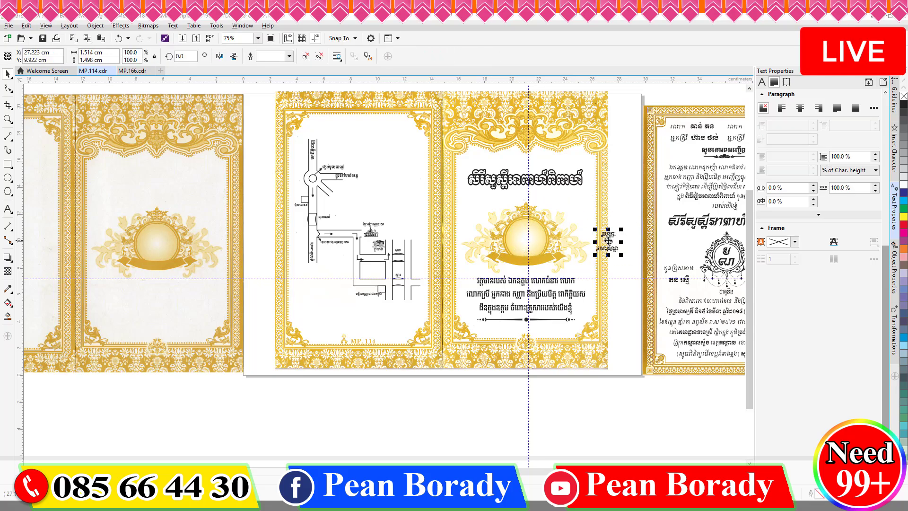
pyautogui.moveTo(608, 241); pyautogui.dragTo(524, 235)
# Step: Enlarge the names group to fill the circle and nudge it right and up
pyautogui.scroll(3, 525, 239)
pyautogui.moveTo(602, 289); pyautogui.dragTo(633, 320)
pyautogui.scroll(-1, 535, 287)
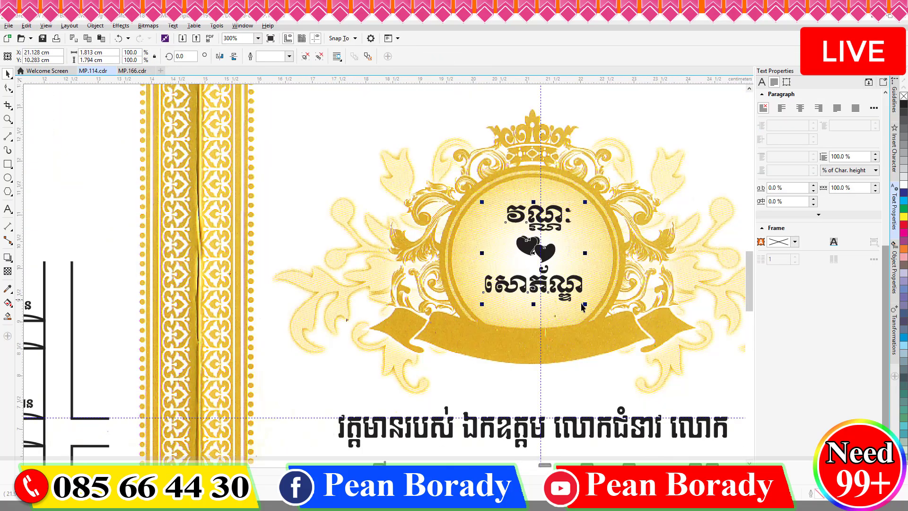
pyautogui.moveTo(481, 304); pyautogui.dragTo(473, 313)
pyautogui.press('Right')
pyautogui.press('Right')
pyautogui.press('Right')
pyautogui.press('Right')
pyautogui.press('Right')
pyautogui.press('Right')
pyautogui.press('Up')
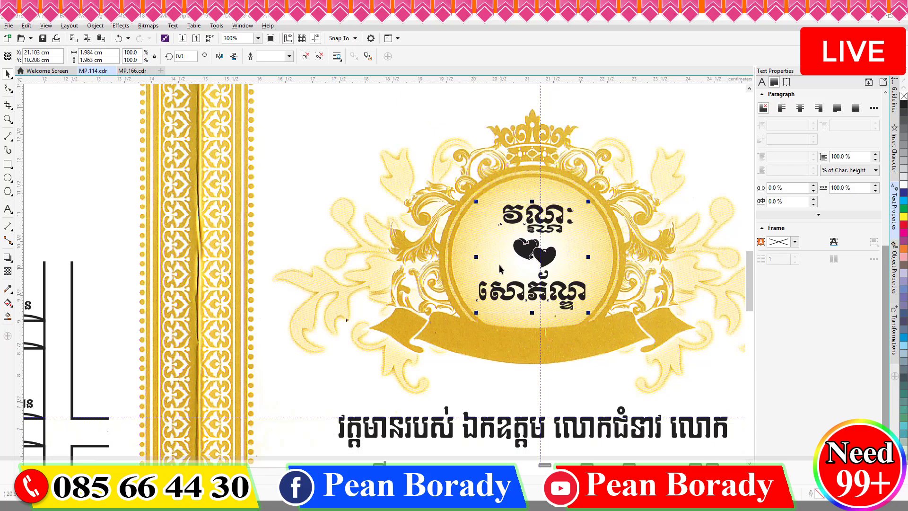
pyautogui.scroll(-2, 499, 268)
pyautogui.scroll(-2, 502, 264)
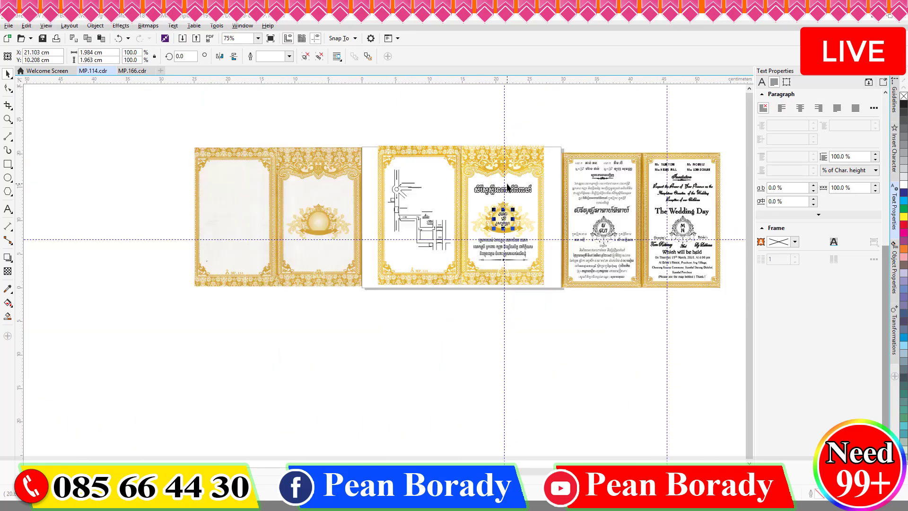
pyautogui.scroll(1, 436, 203)
pyautogui.scroll(-2, 421, 196)
# Step: Move the map card's panel group left and fit the ornate gold page into the card frame
pyautogui.moveTo(422, 195); pyautogui.dragTo(188, 178)
pyautogui.hotkey('ctrl', 'z')
pyautogui.moveTo(442, 197); pyautogui.dragTo(304, 244)
pyautogui.moveTo(397, 236); pyautogui.dragTo(489, 236)
# Step: Centre the map card group on the A4 page with P, then nudge it slightly left and down
pyautogui.click(209, 236)
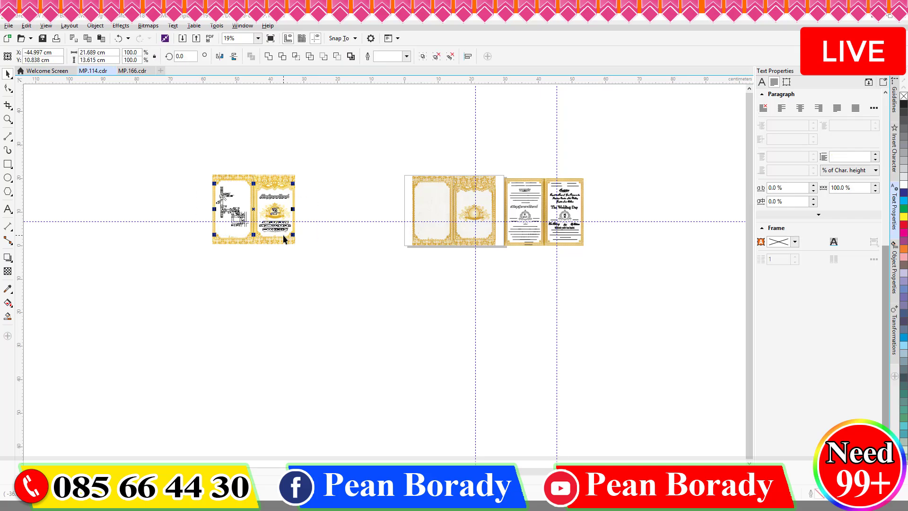
pyautogui.press('p')
pyautogui.scroll(5, 282, 235)
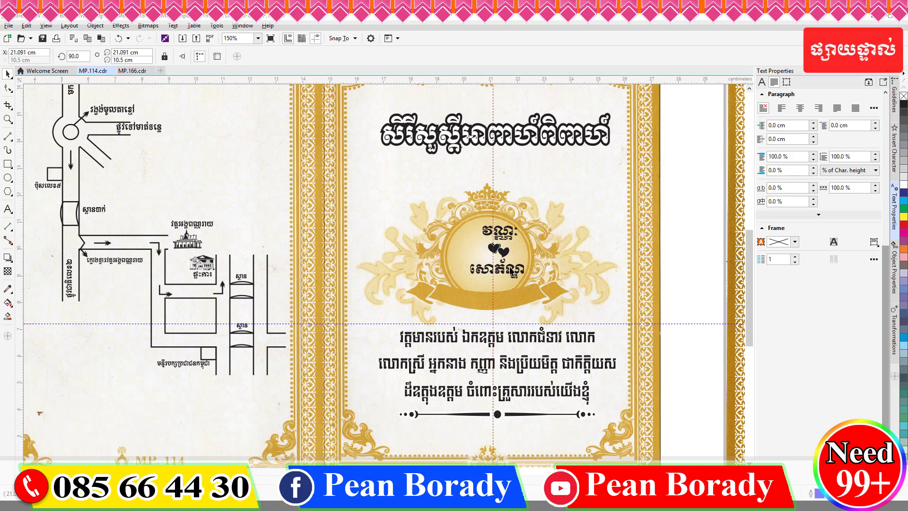
pyautogui.moveTo(502, 250); pyautogui.dragTo(494, 256)
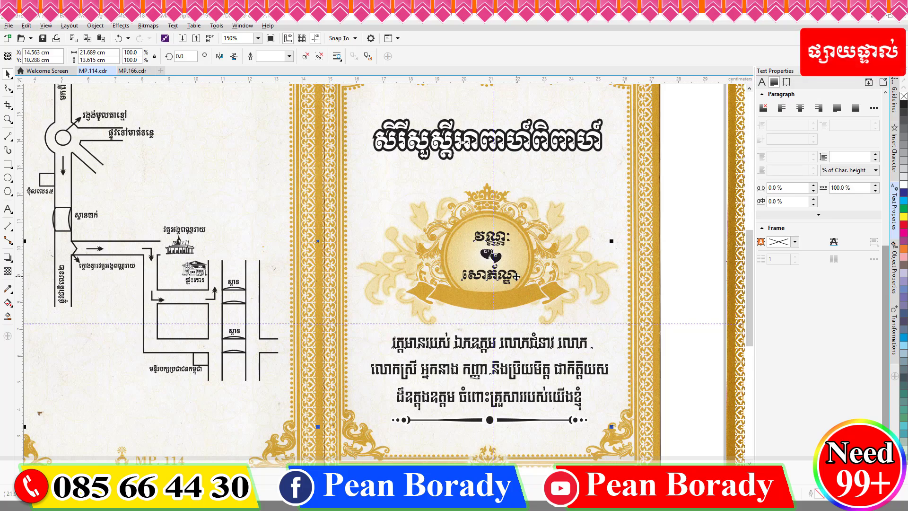
pyautogui.click(668, 237)
pyautogui.scroll(-1, 673, 234)
pyautogui.scroll(2, 570, 294)
pyautogui.scroll(-1, 569, 293)
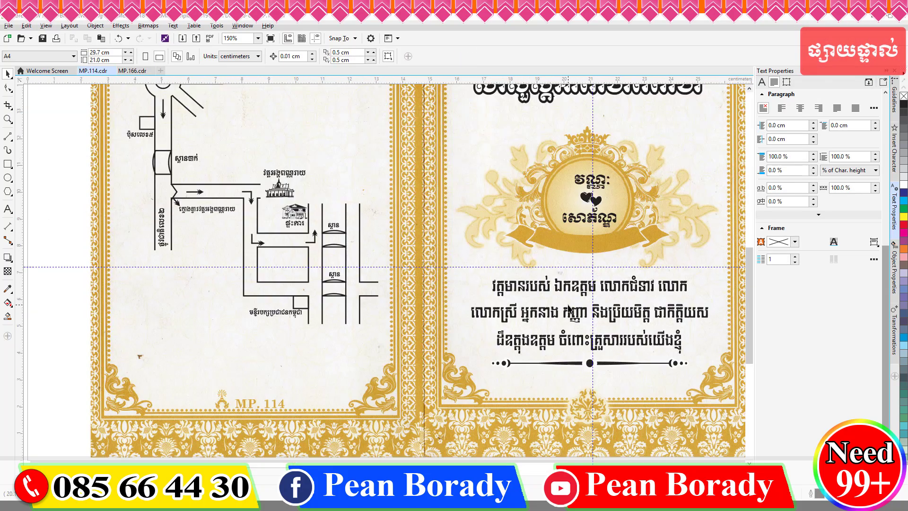
pyautogui.scroll(-1, 558, 292)
pyautogui.scroll(1, 364, 326)
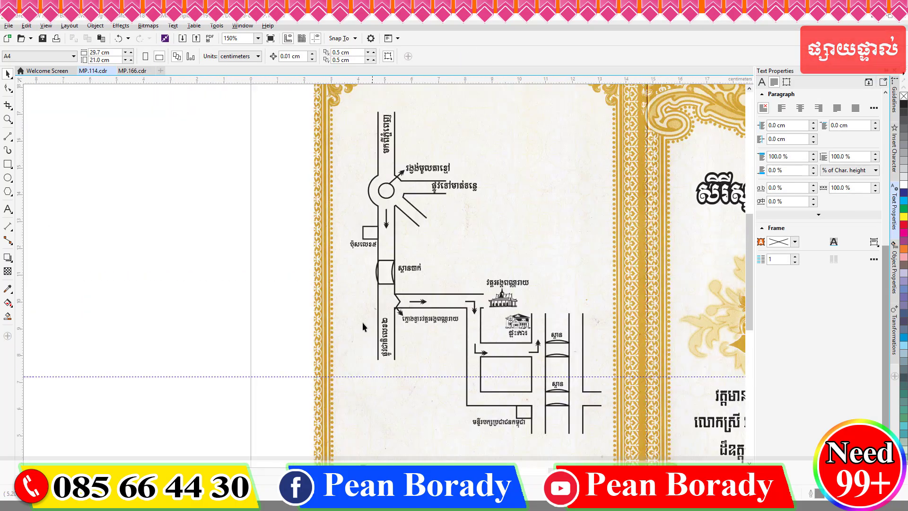
# Step: Marquee-select all the old road map objects and move them off the page to the left
pyautogui.click(8, 209)
pyautogui.click(110, 249)
pyautogui.click(8, 75)
pyautogui.scroll(-1, 376, 163)
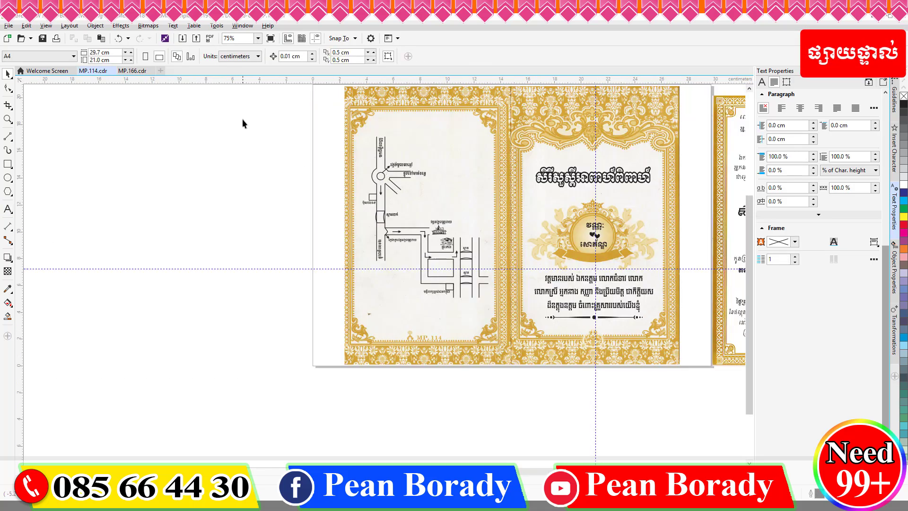
pyautogui.moveTo(243, 120); pyautogui.dragTo(497, 303)
pyautogui.moveTo(412, 216); pyautogui.dragTo(159, 201)
# Step: Draw a straight road line in the blank panel with a 1.0 pt outline
pyautogui.click(246, 202)
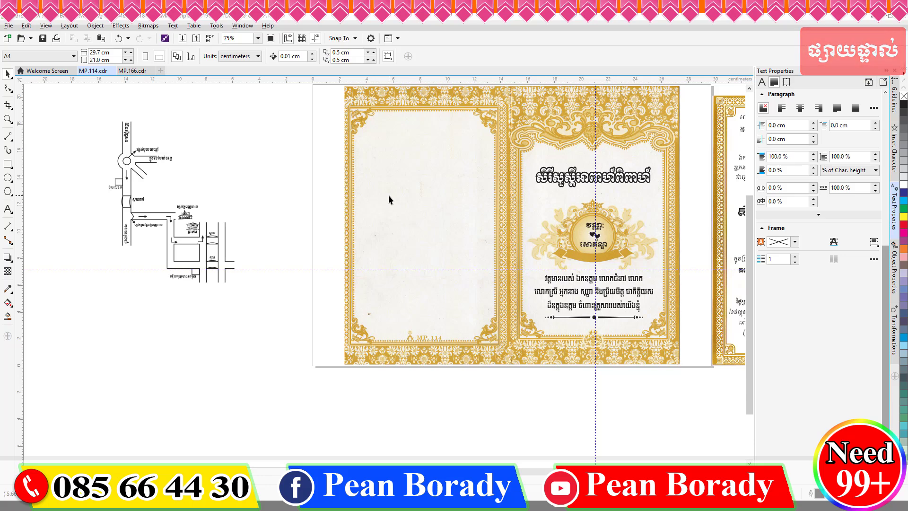
pyautogui.click(9, 137)
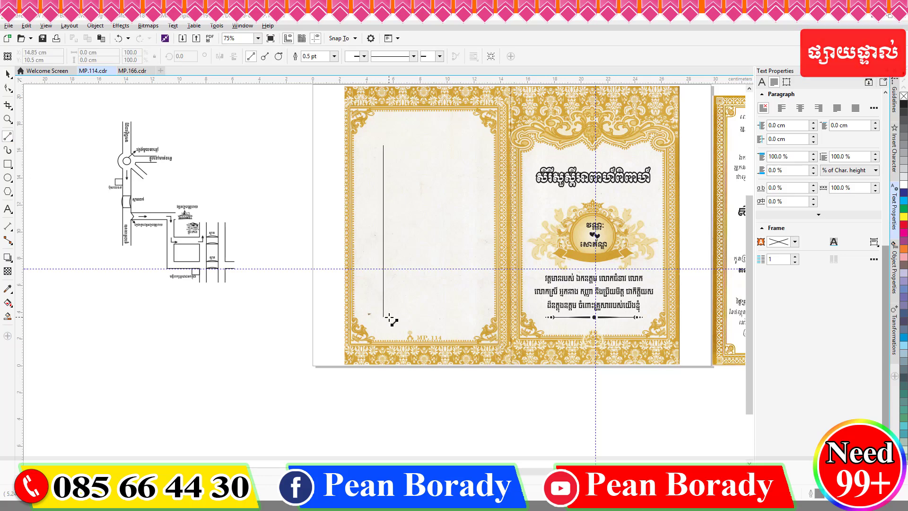
pyautogui.click(384, 292)
pyautogui.click(414, 56)
pyautogui.click(334, 57)
pyautogui.click(318, 98)
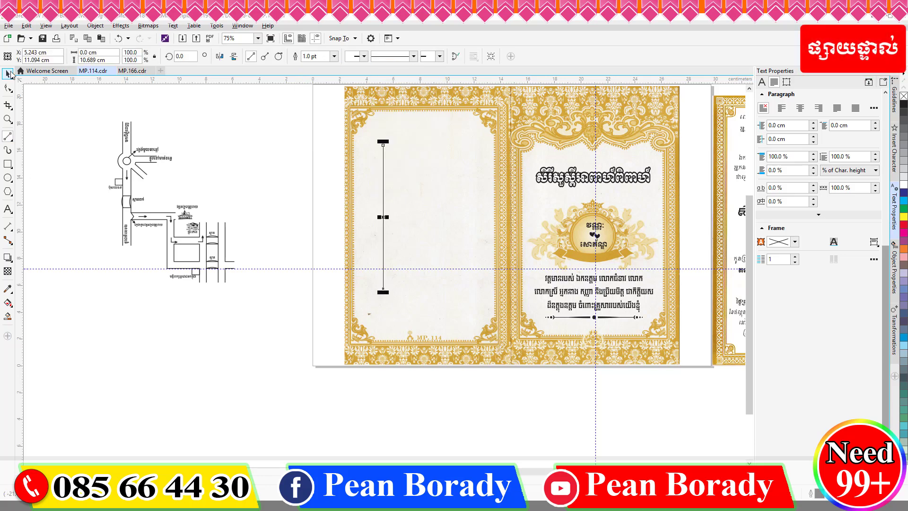
# Step: Select the whole map card group and rotate it 270° so the panel lies horizontally
pyautogui.click(9, 73)
pyautogui.scroll(3, 381, 236)
pyautogui.scroll(-3, 481, 246)
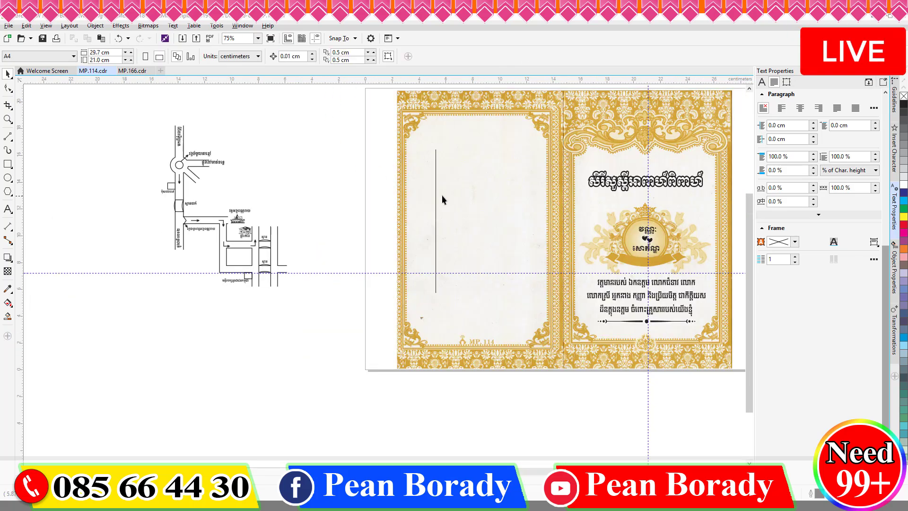
pyautogui.scroll(-5, 502, 223)
pyautogui.moveTo(361, 326); pyautogui.dragTo(361, 325)
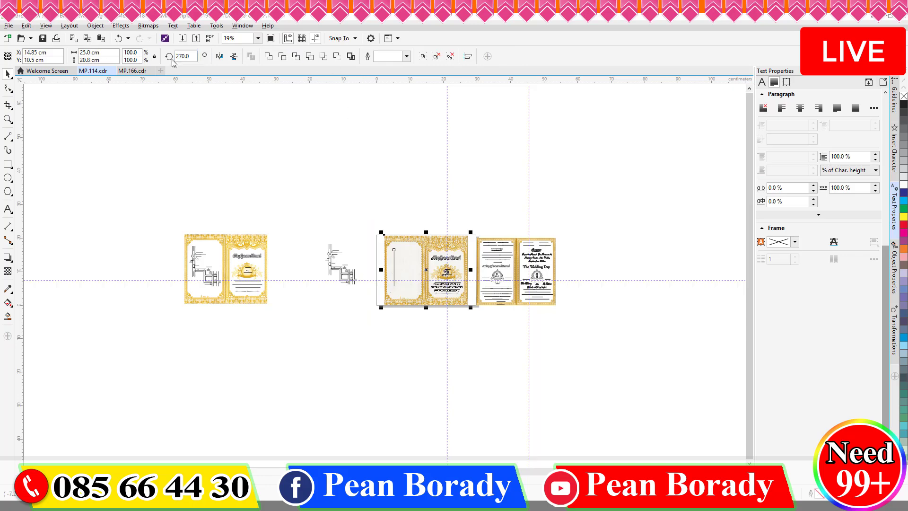
pyautogui.press('Return')
pyautogui.scroll(4, 419, 297)
# Step: Turn the road line vertical over the panel and add a parallel copy for a double-line road
pyautogui.click(419, 298)
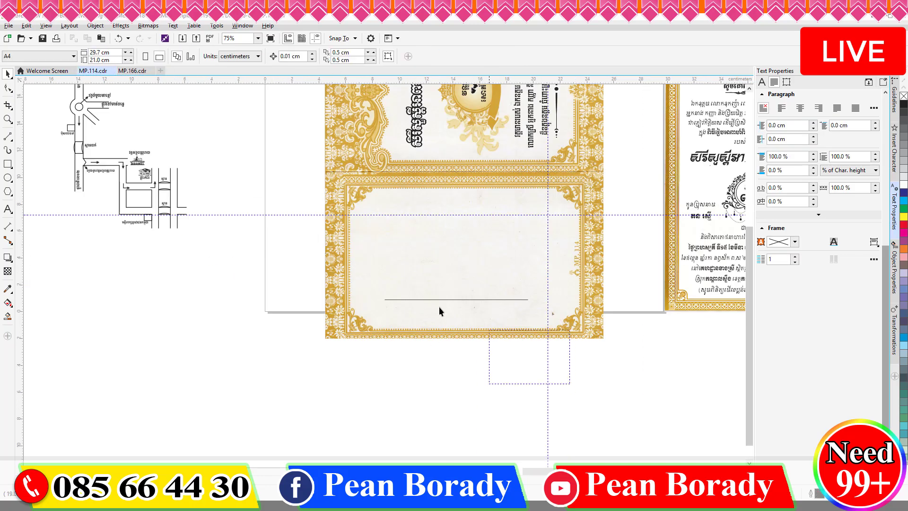
pyautogui.press('Return')
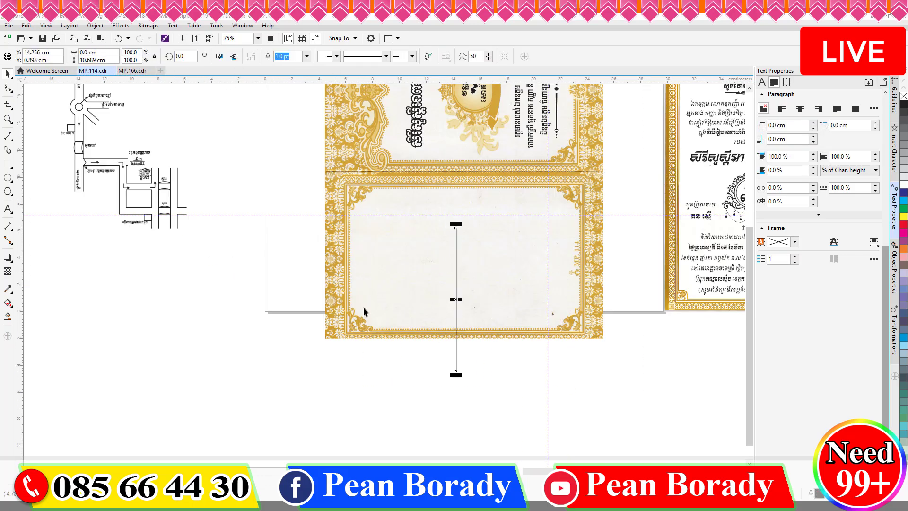
pyautogui.moveTo(456, 299); pyautogui.dragTo(407, 261)
pyautogui.scroll(2, 411, 290)
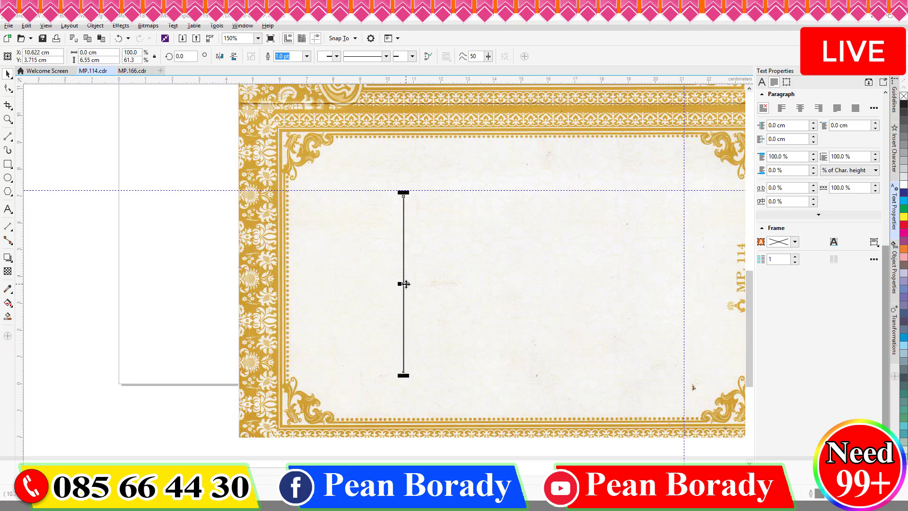
pyautogui.moveTo(403, 354)
pyautogui.mouseDown()
pyautogui.moveTo(370, 345)
pyautogui.moveTo(385, 166)
pyautogui.mouseUp()
pyautogui.scroll(-2, 383, 171)
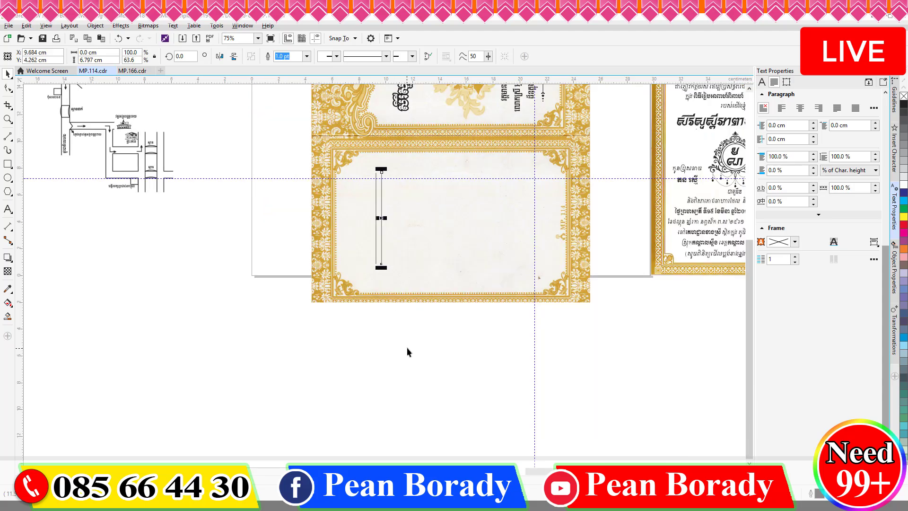
pyautogui.moveTo(407, 349); pyautogui.dragTo(338, 162)
pyautogui.scroll(2, 373, 225)
pyautogui.moveTo(381, 211); pyautogui.dragTo(397, 214)
# Step: Rotate the double road 90° so it lies horizontal as the main road, shifted slightly right
pyautogui.write('90')
pyautogui.press('Return')
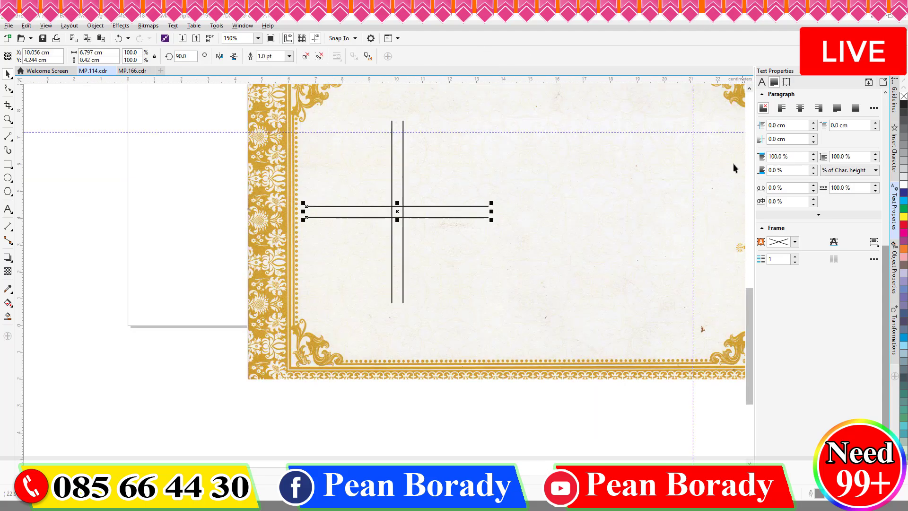
pyautogui.scroll(-2, 731, 260)
pyautogui.scroll(2, 730, 260)
pyautogui.scroll(-2, 234, 217)
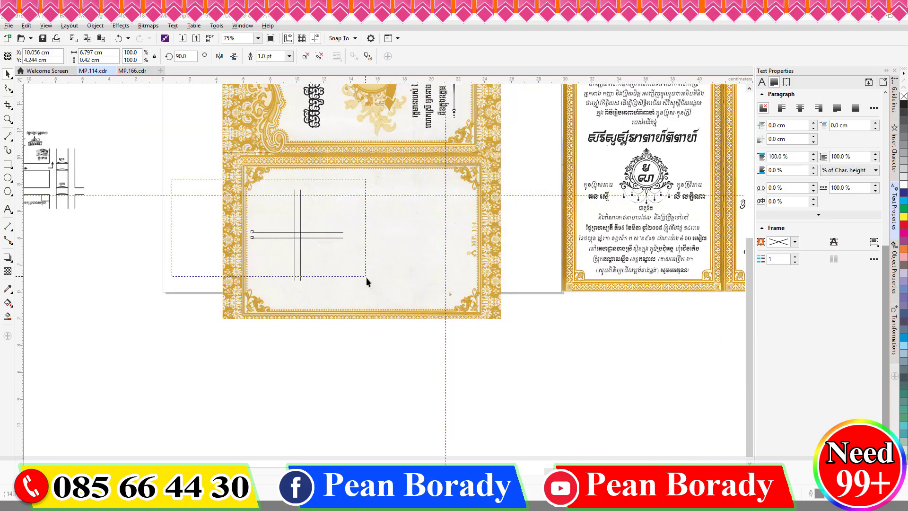
pyautogui.click(299, 193)
pyautogui.click(320, 233)
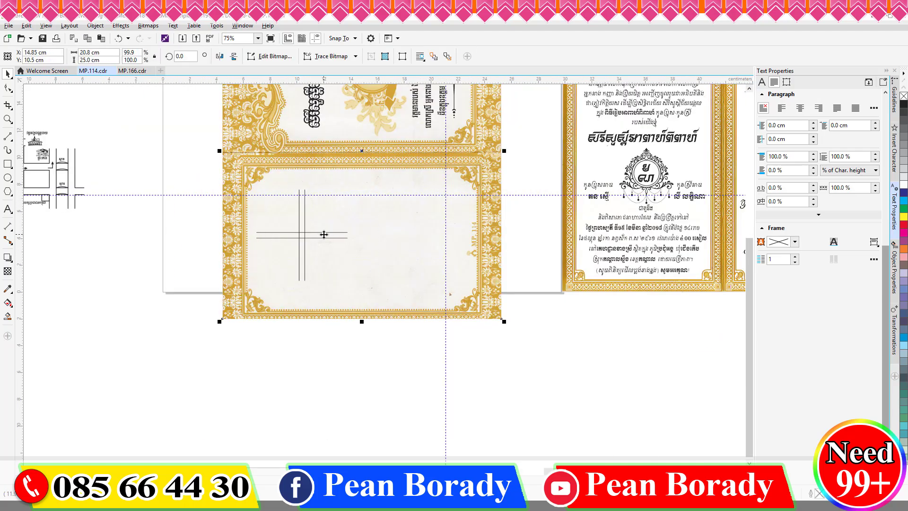
pyautogui.click(328, 238)
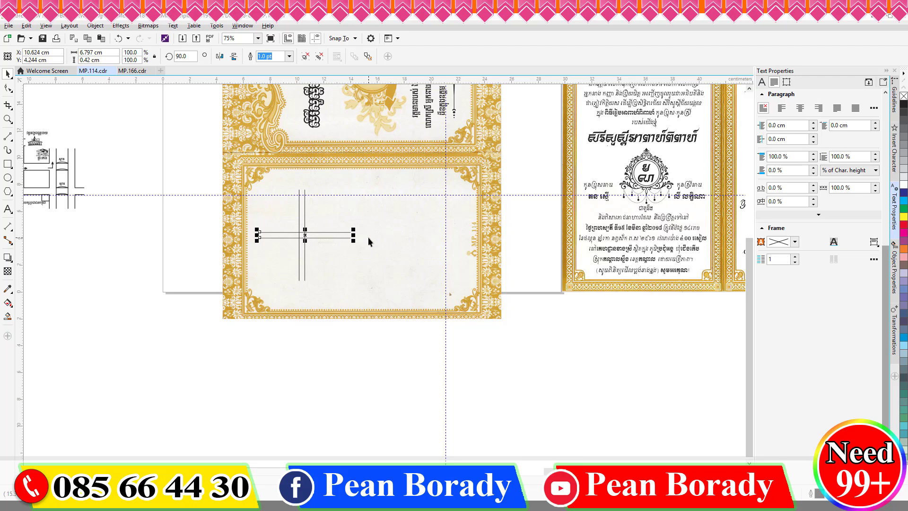
pyautogui.moveTo(325, 239); pyautogui.dragTo(330, 239)
# Step: Duplicate the main road, stand the copy upright and shorten it into a side road below
pyautogui.scroll(2, 369, 229)
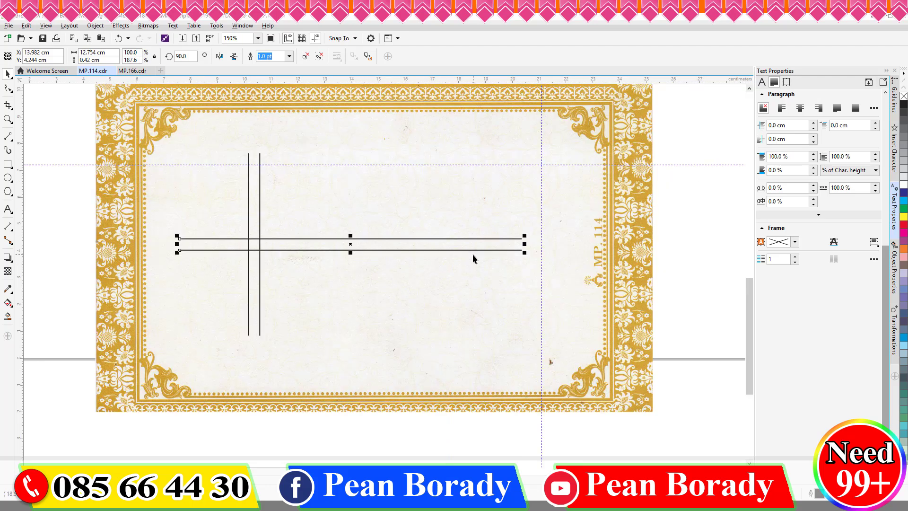
pyautogui.press('KP_Add')
pyautogui.click(185, 56)
pyautogui.write('360')
pyautogui.press('Return')
pyautogui.moveTo(350, 417); pyautogui.dragTo(350, 332)
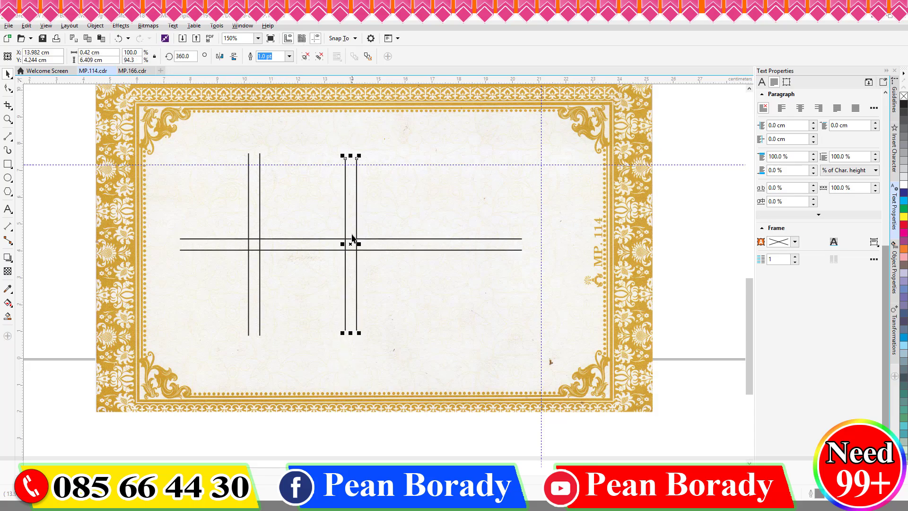
pyautogui.moveTo(351, 154); pyautogui.dragTo(351, 249)
pyautogui.scroll(4, 348, 249)
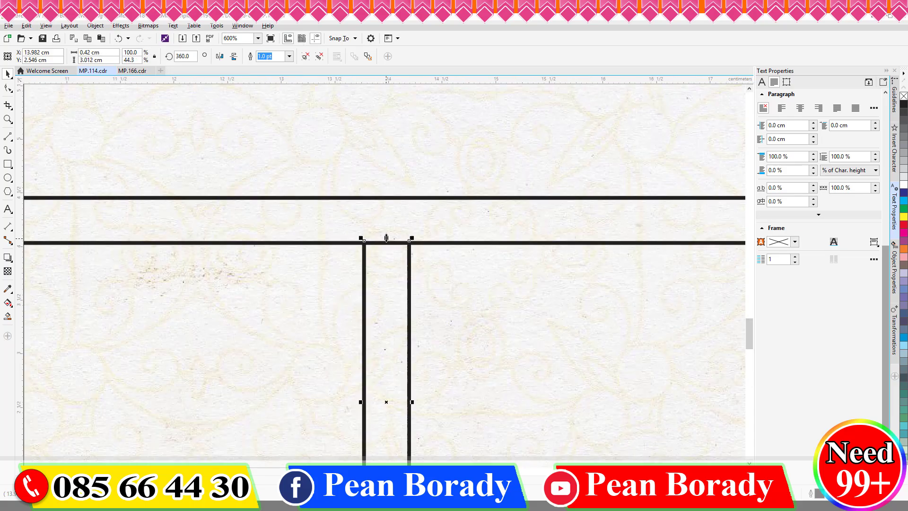
pyautogui.press('Right')
pyautogui.press('Right')
pyautogui.scroll(-2, 345, 236)
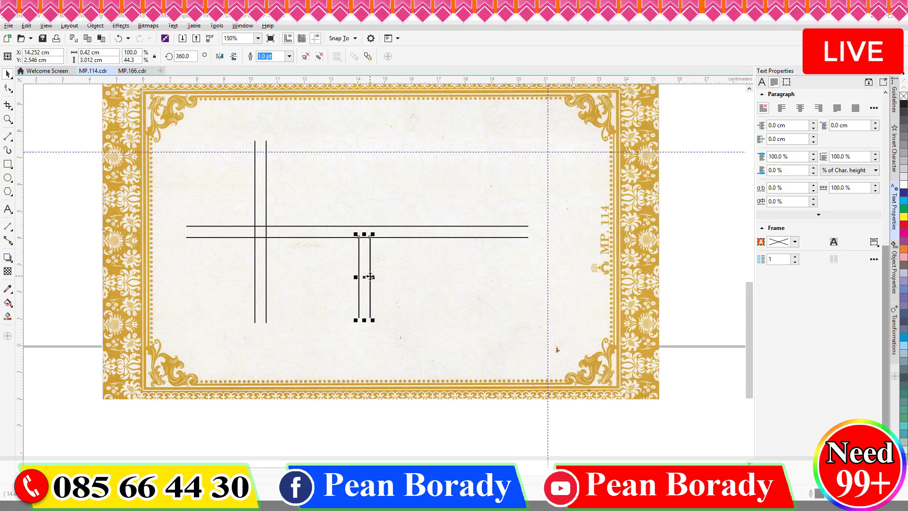
# Step: Drag-copy the side road to the right, above the main road
pyautogui.moveTo(364, 269); pyautogui.dragTo(496, 178)
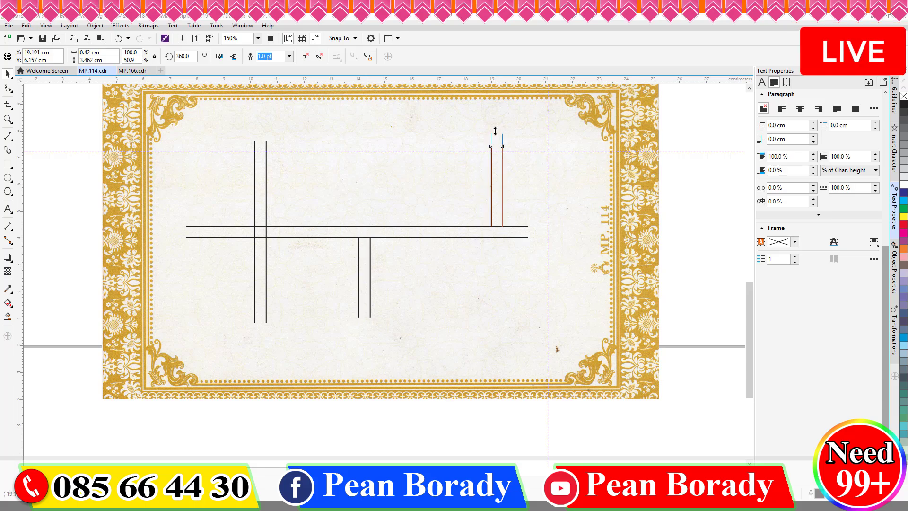
pyautogui.click(369, 305)
pyautogui.scroll(2, 371, 284)
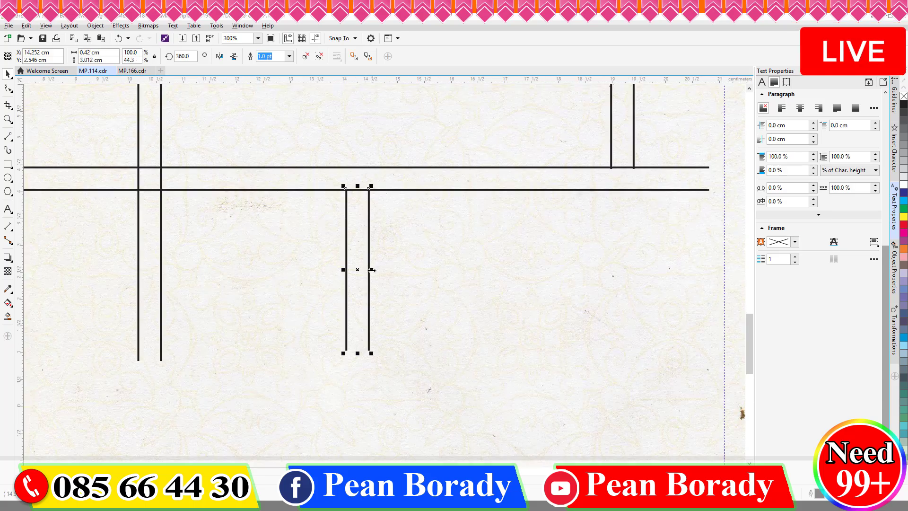
pyautogui.scroll(-4, 412, 322)
# Step: Bring the house icon and label onto the card, enlarge it, and set it beside the lower side road
pyautogui.click(125, 192)
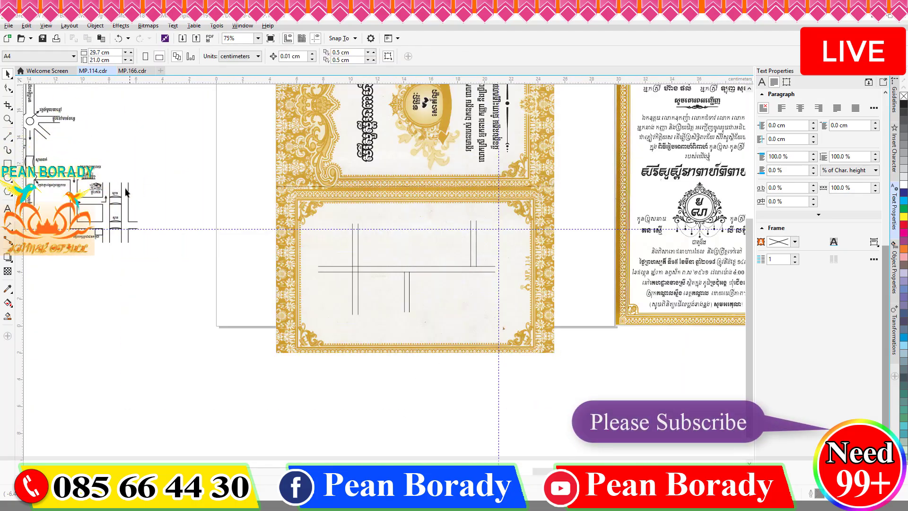
pyautogui.moveTo(88, 184); pyautogui.dragTo(416, 256)
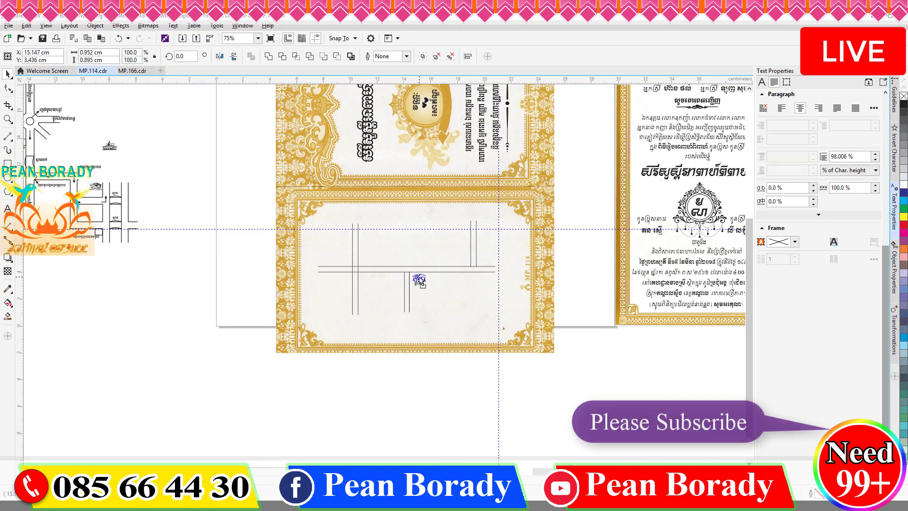
pyautogui.scroll(3, 408, 282)
pyautogui.moveTo(531, 310); pyautogui.dragTo(550, 324)
pyautogui.moveTo(482, 268); pyautogui.dragTo(491, 259)
pyautogui.scroll(-3, 564, 240)
pyautogui.click(283, 135)
pyautogui.moveTo(246, 109); pyautogui.dragTo(285, 141)
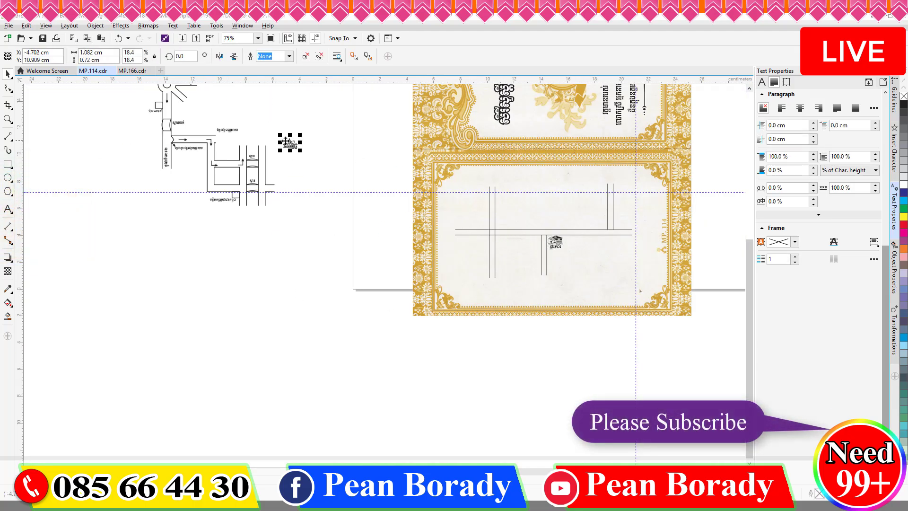
# Step: Draw a circle over the right-hand road junction
pyautogui.scroll(5, 629, 237)
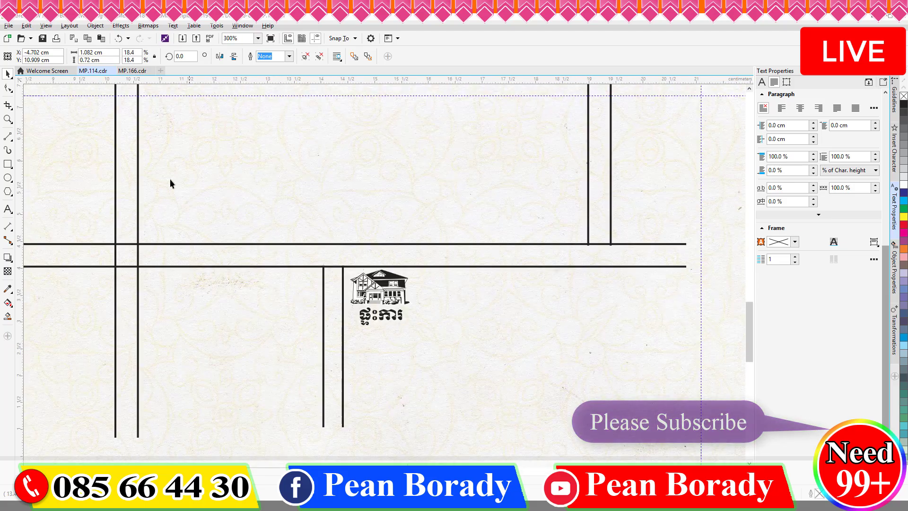
pyautogui.click(8, 178)
pyautogui.moveTo(575, 223); pyautogui.dragTo(624, 291)
# Step: Centre the circle on the right junction and make a smaller copy for the island
pyautogui.press('space')
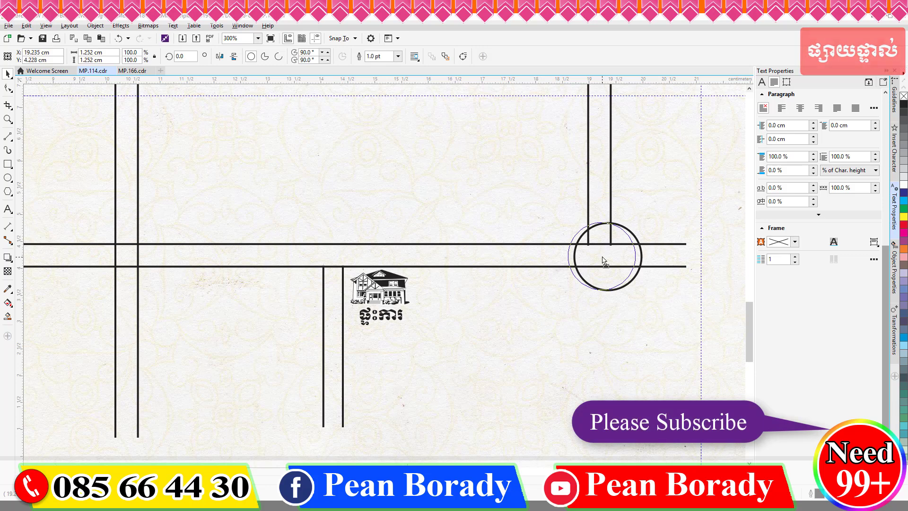
pyautogui.moveTo(604, 260); pyautogui.dragTo(602, 259)
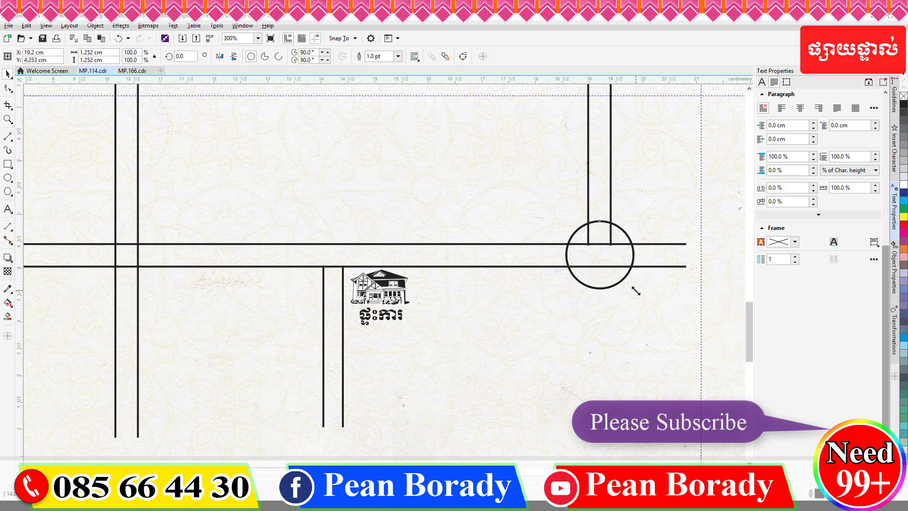
pyautogui.moveTo(635, 290); pyautogui.dragTo(618, 280)
pyautogui.rightClick(618, 280)
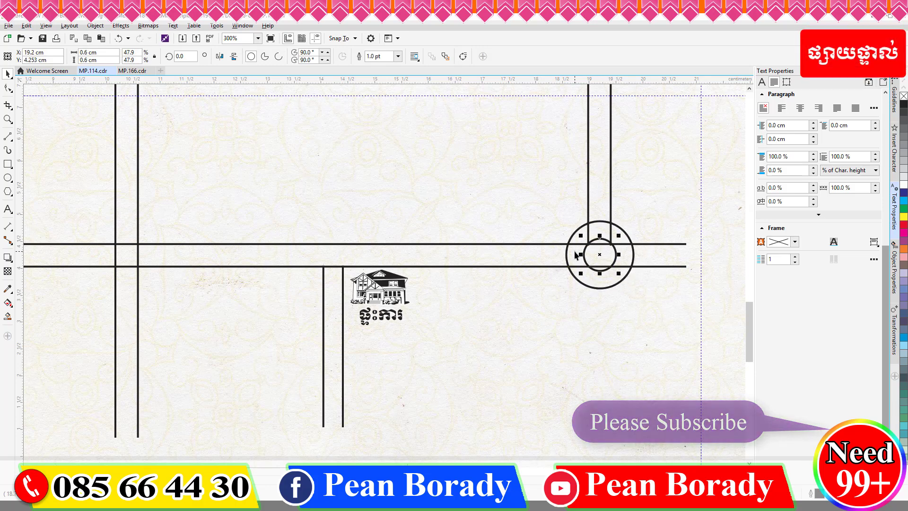
pyautogui.press('Delete')
# Step: Trim the road lines and circle arcs inside the roundabout with Virtual Segment Delete
pyautogui.click(12, 109)
pyautogui.click(46, 126)
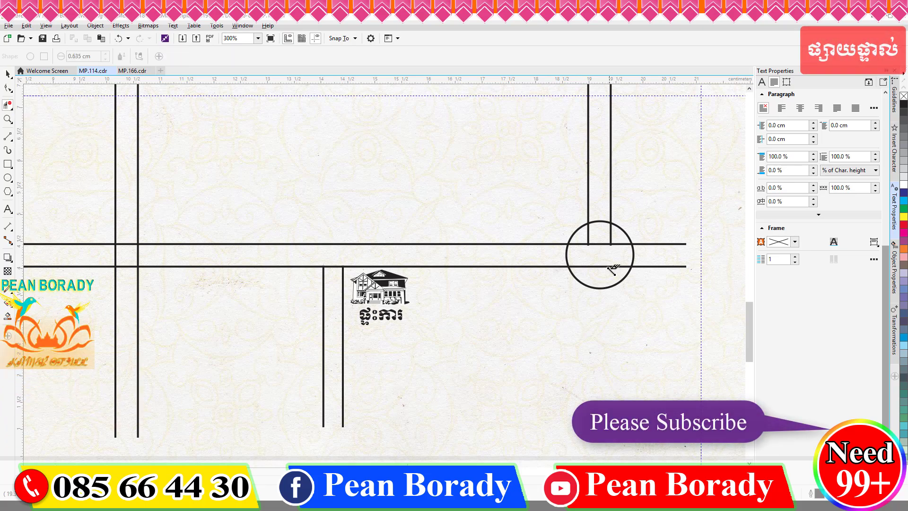
pyautogui.scroll(1, 611, 268)
pyautogui.click(609, 265)
pyautogui.click(520, 241)
pyautogui.click(656, 242)
pyautogui.click(587, 174)
pyautogui.click(587, 219)
pyautogui.moveTo(628, 211)
pyautogui.mouseDown()
pyautogui.moveTo(544, 221)
pyautogui.moveTo(546, 233)
pyautogui.mouseUp()
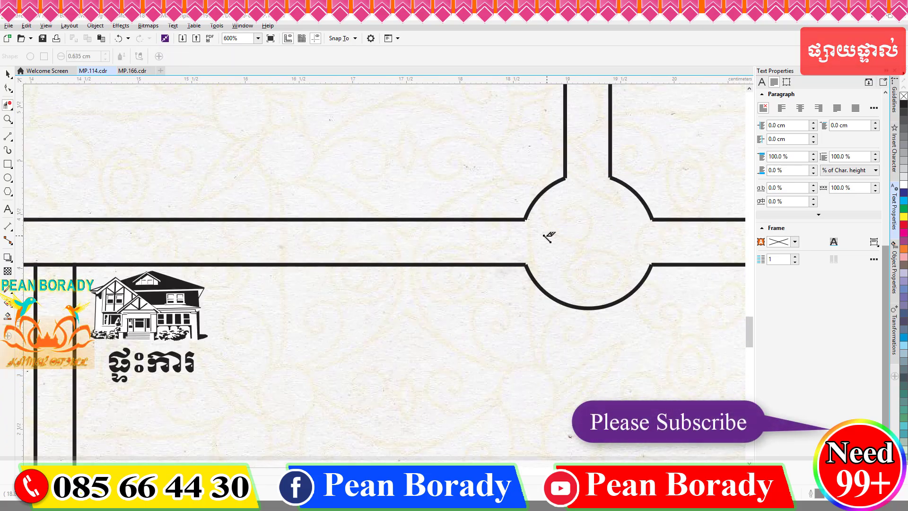
# Step: Paste the small circle back as the roundabout's central island
pyautogui.hotkey('ctrl', 'v')
pyautogui.scroll(-2, 576, 240)
pyautogui.click(7, 74)
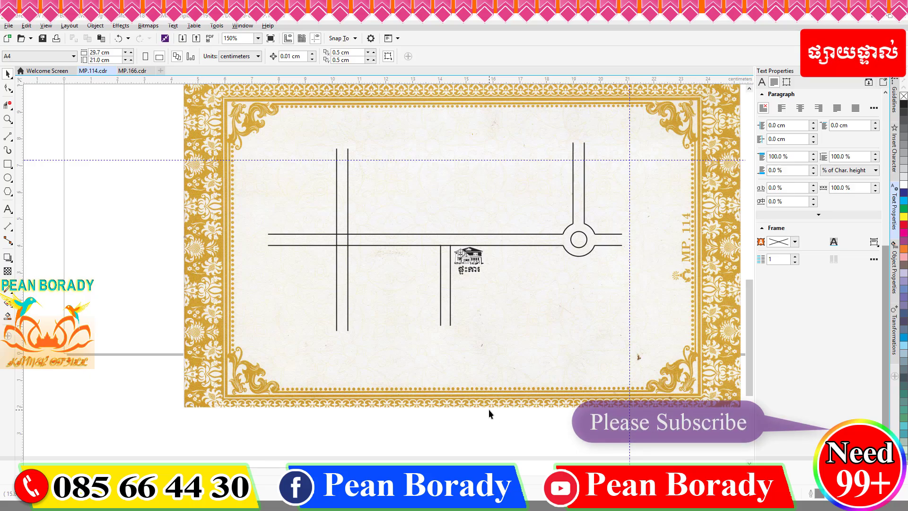
pyautogui.scroll(1, 337, 246)
pyautogui.scroll(-1, 337, 249)
pyautogui.scroll(-1, 513, 247)
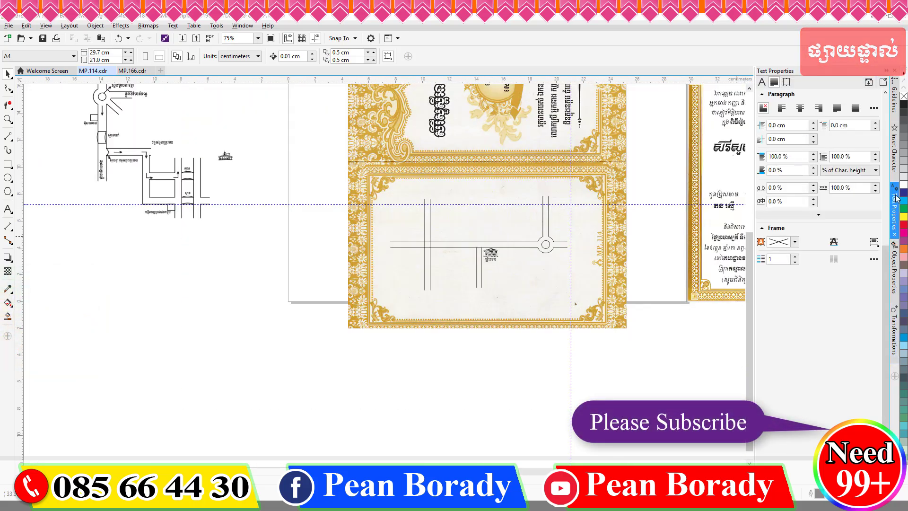
# Step: Open the Insert Character panel and place a building symbol on the main road
pyautogui.click(894, 149)
pyautogui.moveTo(492, 241); pyautogui.dragTo(515, 242)
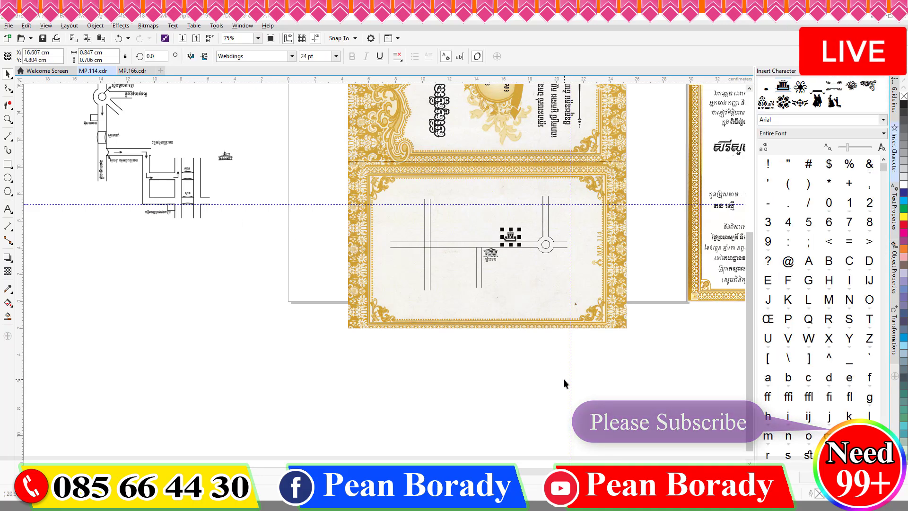
pyautogui.click(441, 368)
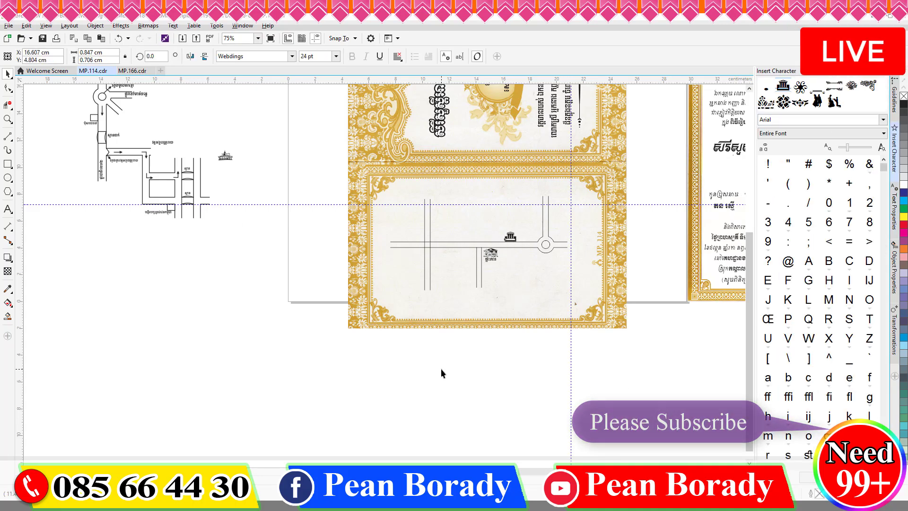
# Step: Switch to Webdings, place a factory near the roundabout, and move the building to the left crossroads
pyautogui.click(856, 120)
pyautogui.write('WW')
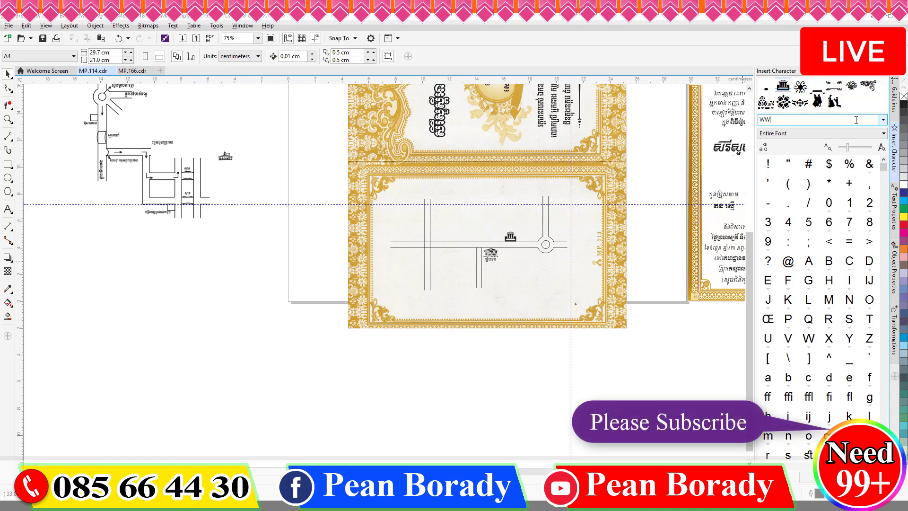
pyautogui.press('Return')
pyautogui.moveTo(788, 280); pyautogui.dragTo(419, 278)
pyautogui.scroll(1, 432, 266)
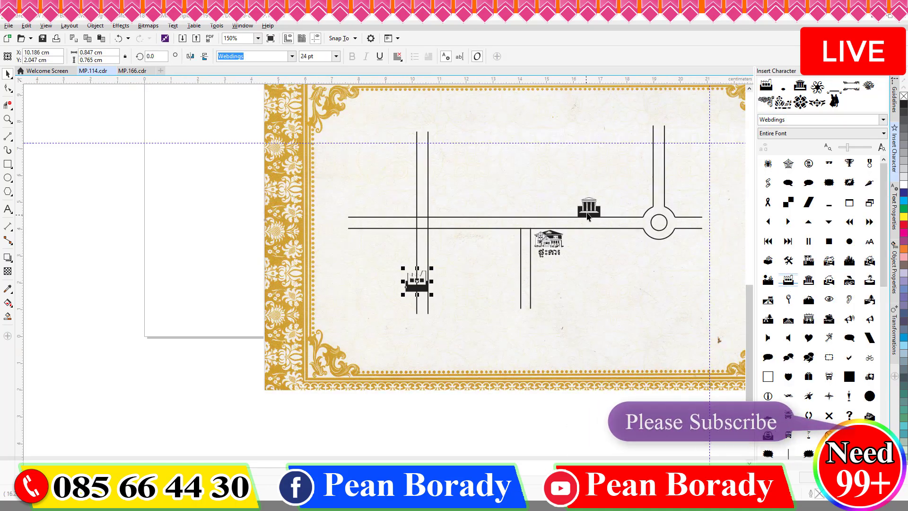
pyautogui.moveTo(587, 211); pyautogui.dragTo(438, 212)
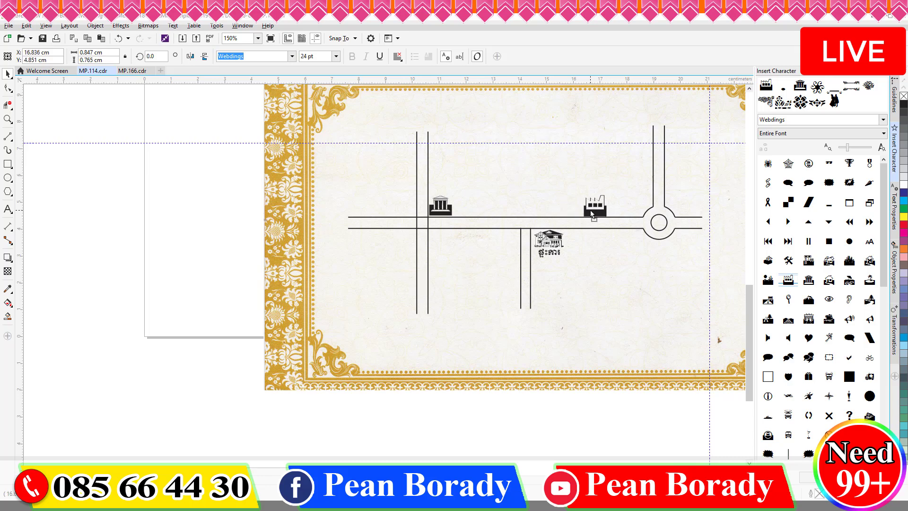
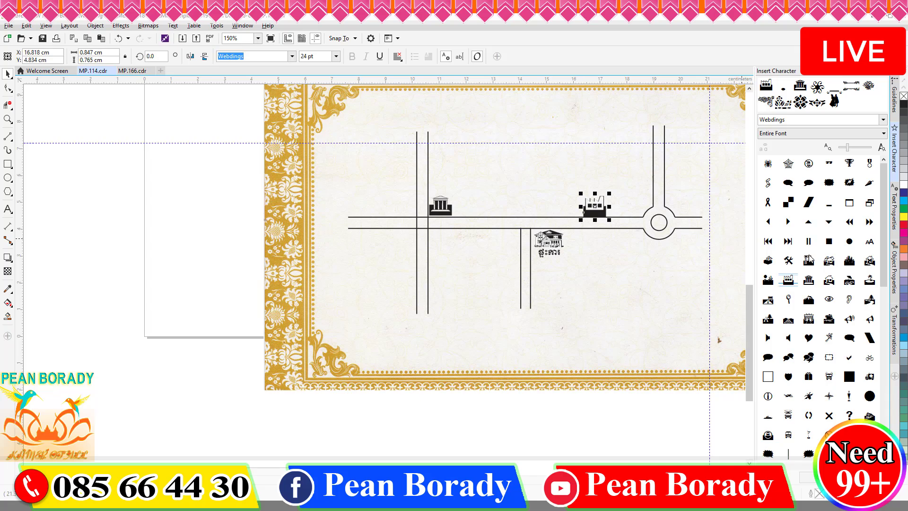
# Step: Place a four-pointed compass star glyph at the map's lower right
pyautogui.scroll(-3, 847, 311)
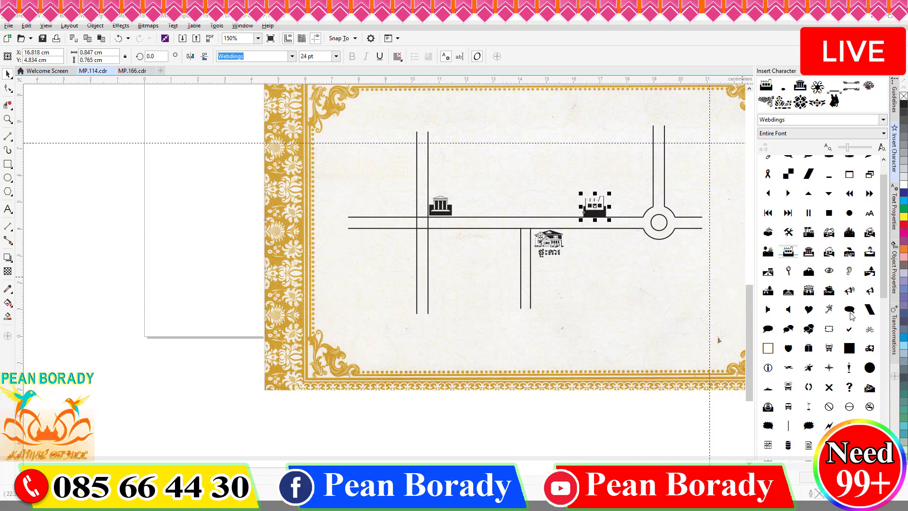
pyautogui.click(537, 396)
pyautogui.scroll(3, 614, 227)
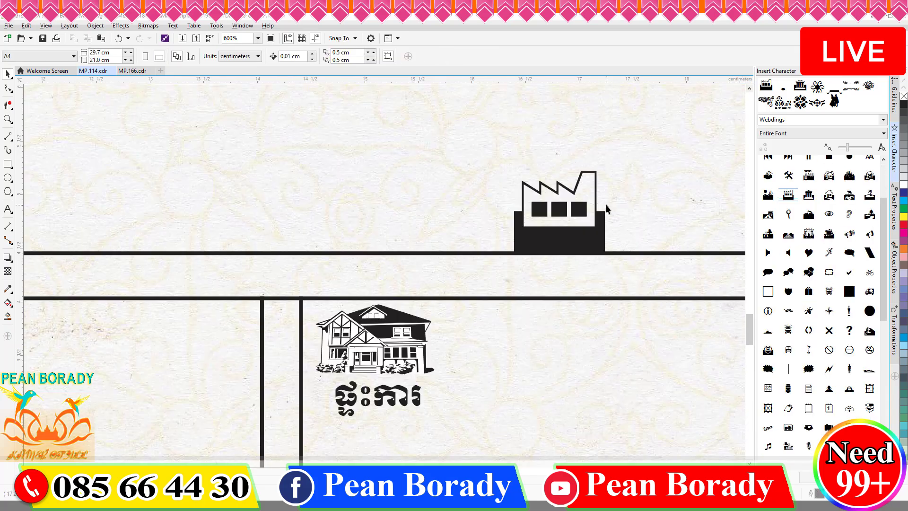
pyautogui.scroll(-3, 661, 235)
pyautogui.moveTo(833, 310); pyautogui.dragTo(643, 313)
# Step: Stretch the house drawing taller and nudge it slightly left
pyautogui.click(142, 234)
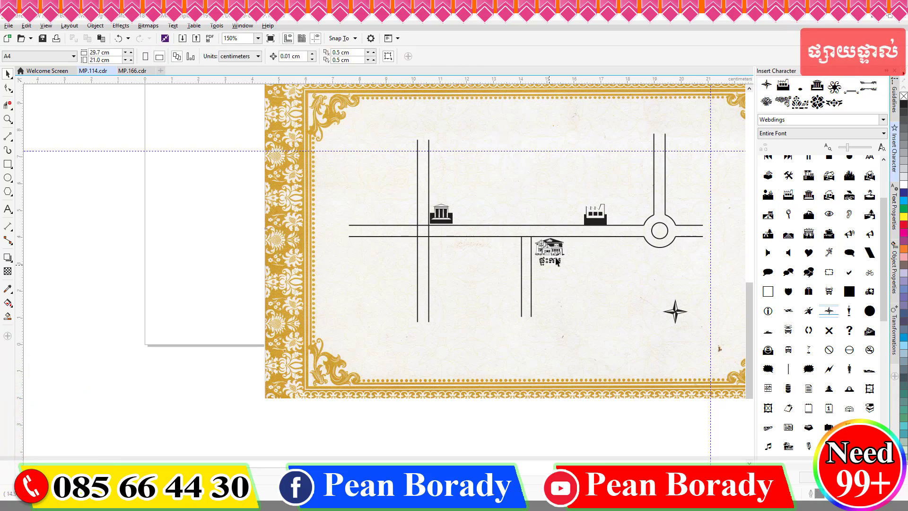
pyautogui.click(553, 243)
pyautogui.scroll(2, 553, 243)
pyautogui.moveTo(541, 219); pyautogui.dragTo(540, 210)
pyautogui.moveTo(540, 252); pyautogui.dragTo(540, 259)
pyautogui.moveTo(540, 301); pyautogui.dragTo(666, 276)
pyautogui.moveTo(514, 256); pyautogui.dragTo(509, 255)
# Step: Try a second house glyph on the map, then delete it
pyautogui.scroll(-3, 507, 275)
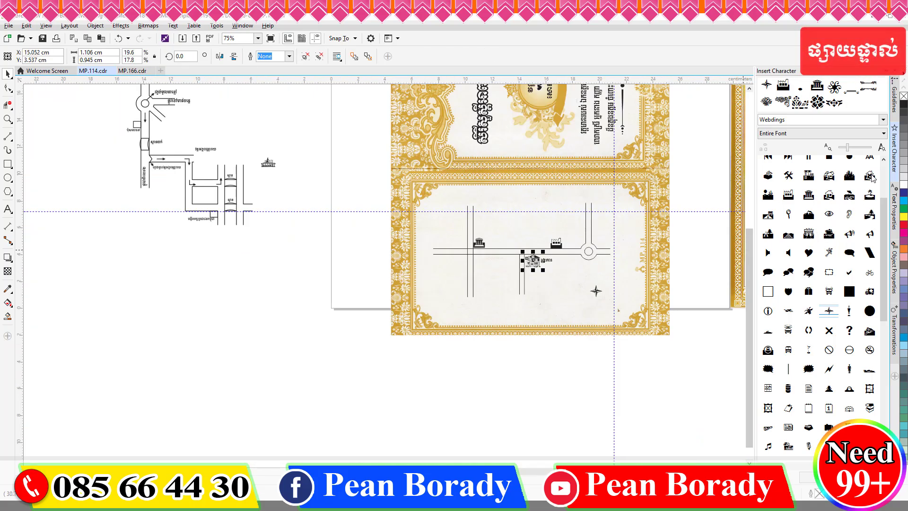
pyautogui.scroll(2, 507, 316)
pyautogui.moveTo(874, 177); pyautogui.dragTo(496, 149)
pyautogui.scroll(-2, 566, 272)
pyautogui.press('Delete')
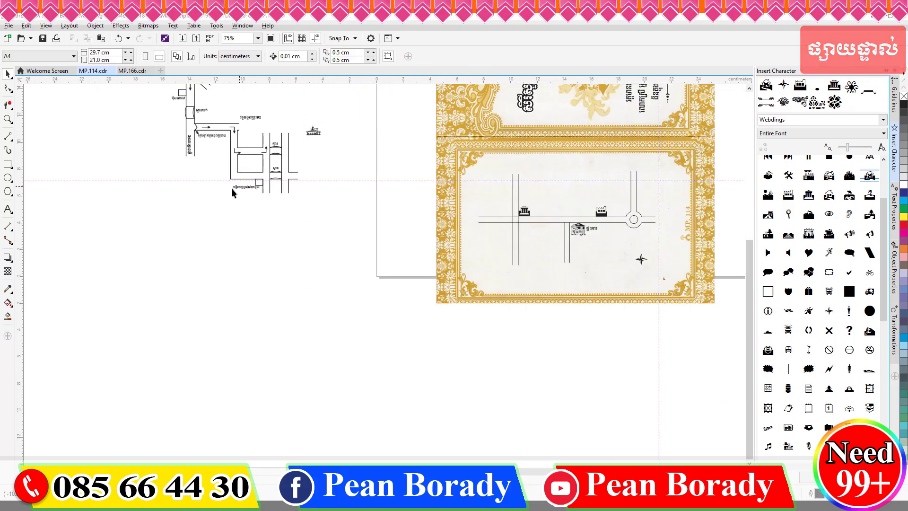
pyautogui.scroll(-1, 224, 242)
# Step: Start a Khmer text label, first trying the ASvadek Wave font
pyautogui.click(8, 209)
pyautogui.scroll(3, 416, 231)
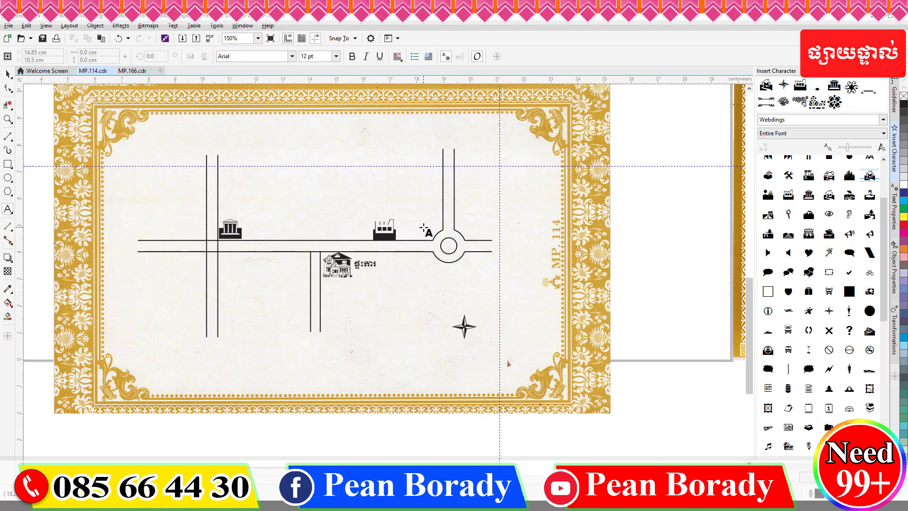
pyautogui.click(291, 56)
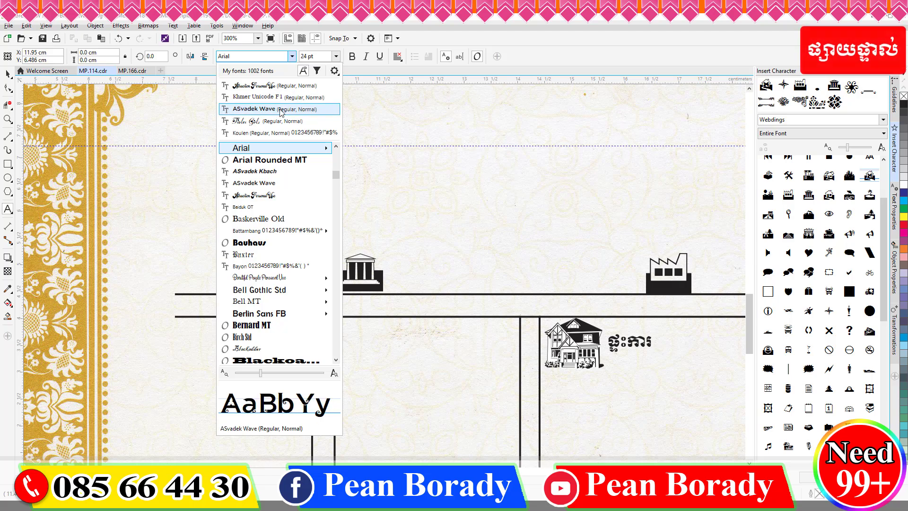
pyautogui.press('super+space')
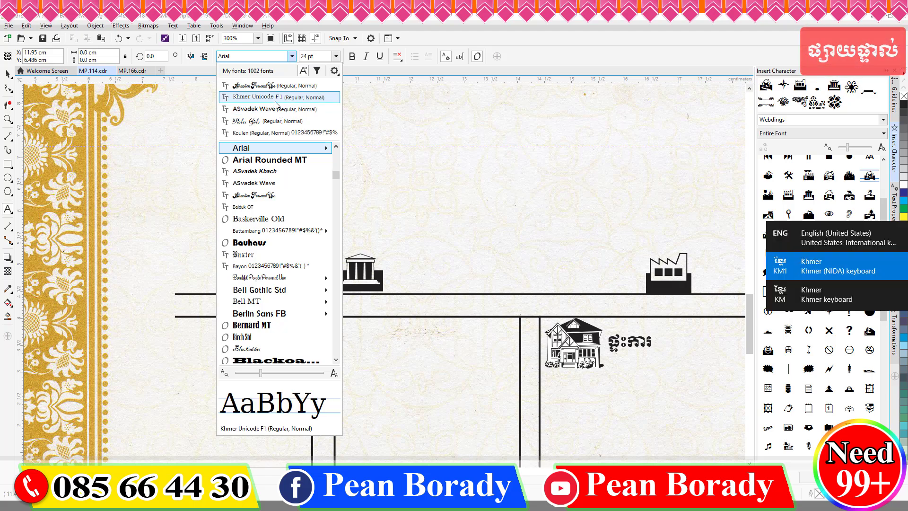
pyautogui.click(276, 108)
pyautogui.write('ស')
pyautogui.hotkey('ctrl', 'a')
# Step: Switch the text to Kh Baphnom_Old Style and type ភ្នំពេញ
pyautogui.click(292, 55)
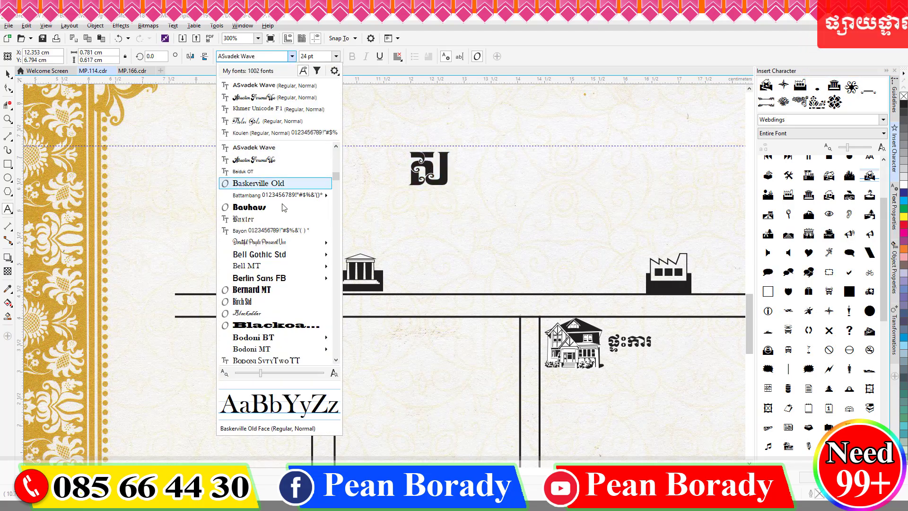
pyautogui.scroll(2, 284, 207)
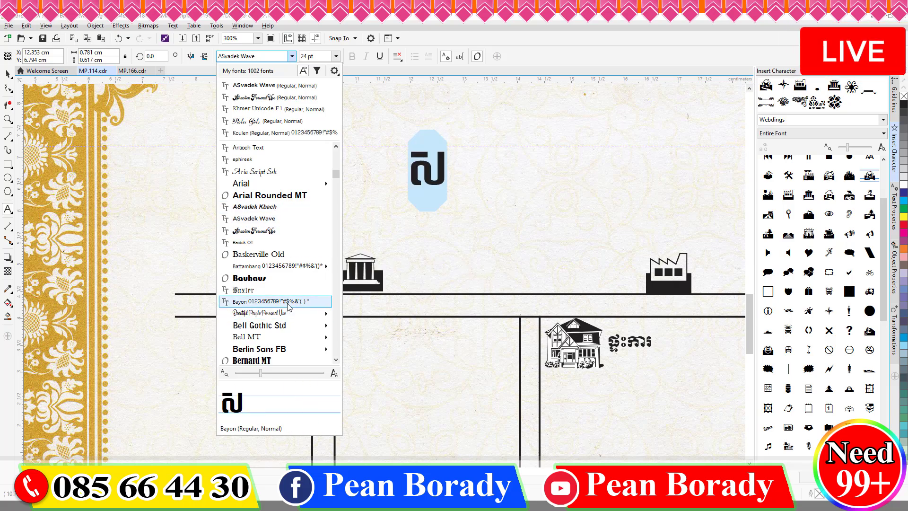
pyautogui.scroll(-4, 288, 308)
pyautogui.scroll(-8, 292, 331)
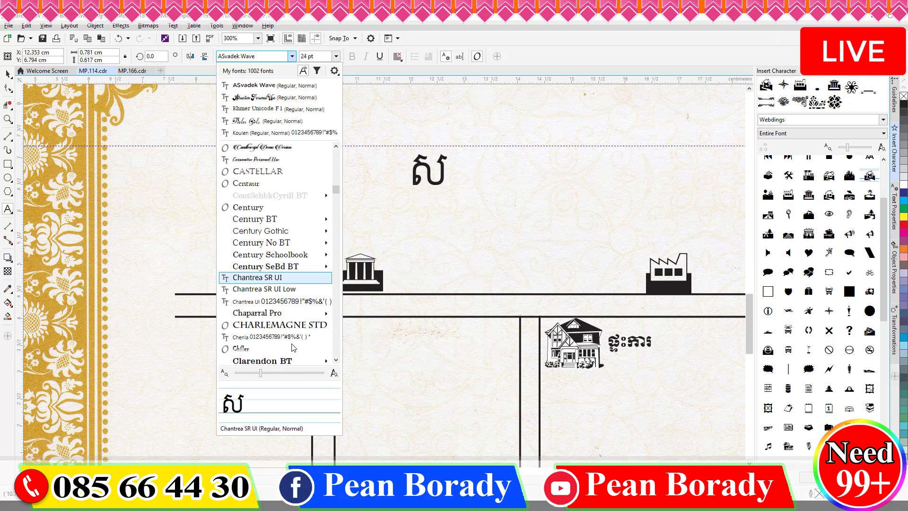
pyautogui.scroll(-15, 293, 348)
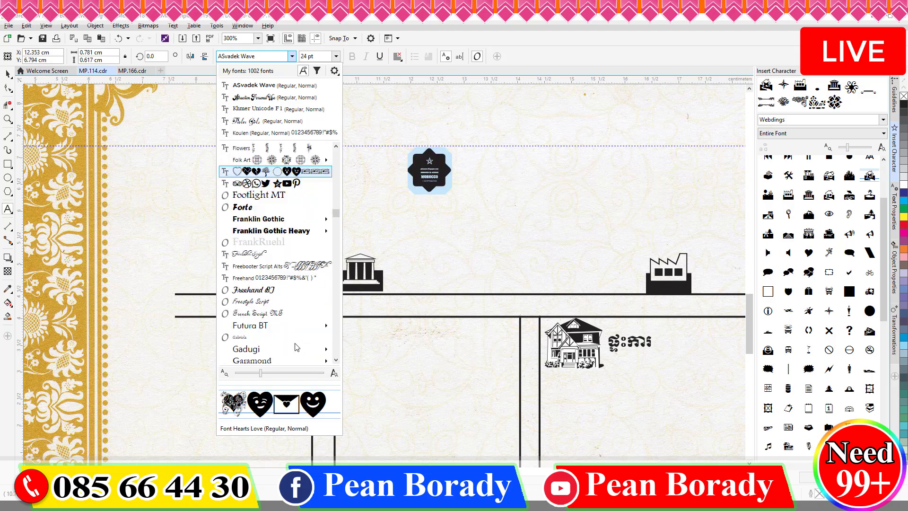
pyautogui.scroll(-15, 296, 347)
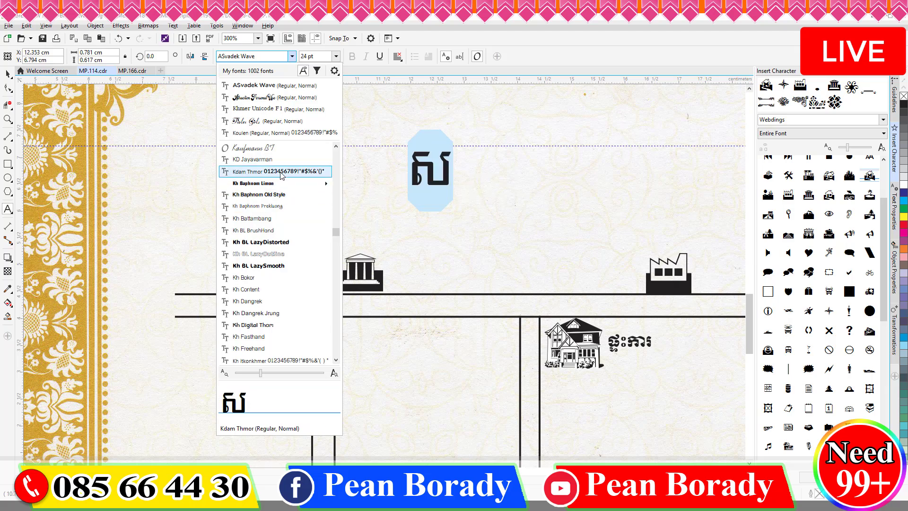
pyautogui.click(274, 194)
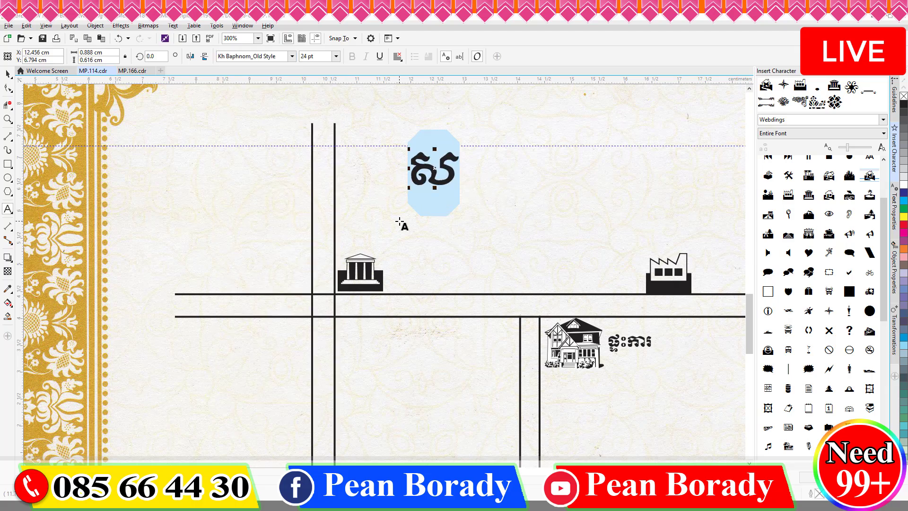
pyautogui.write('ភ្នំពេញ')
pyautogui.click(8, 74)
# Step: Set ភ្នំពេញ to 12 pt and position it at the top road end
pyautogui.click(336, 56)
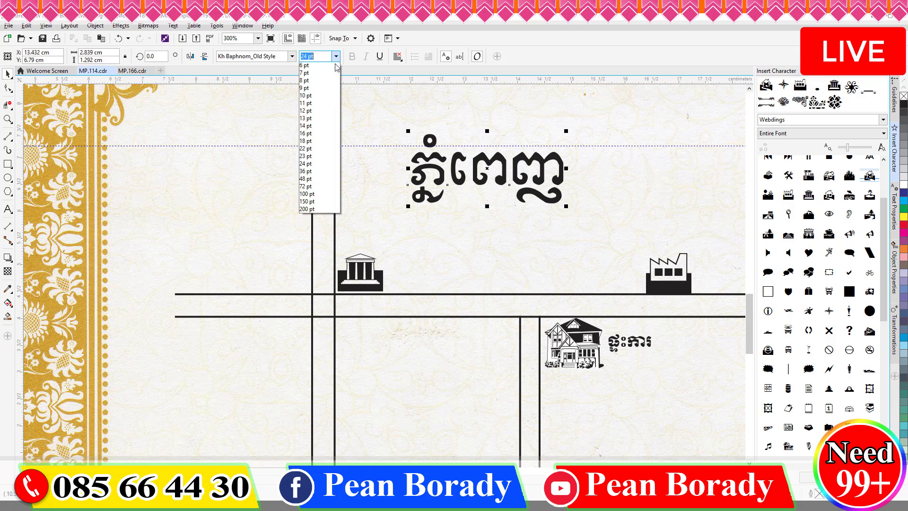
pyautogui.click(306, 110)
pyautogui.moveTo(448, 175); pyautogui.dragTo(331, 115)
pyautogui.scroll(-3, 445, 125)
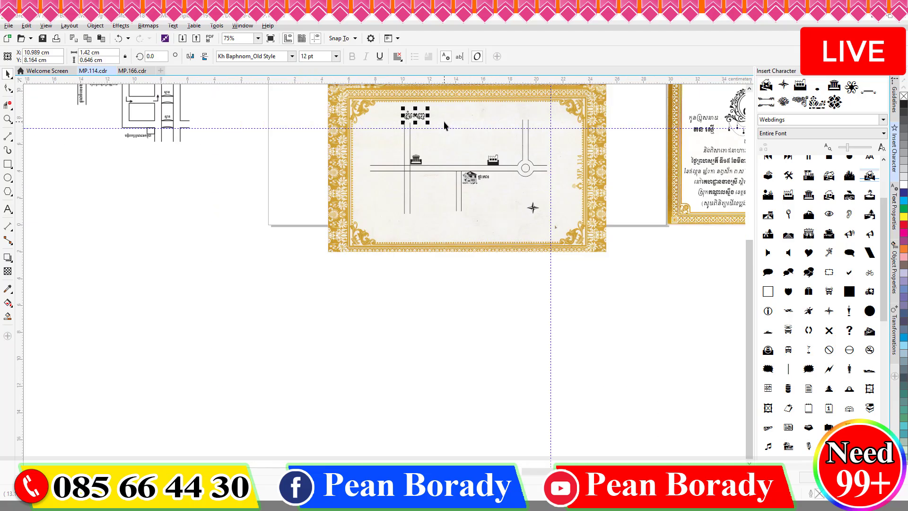
pyautogui.moveTo(412, 226); pyautogui.dragTo(412, 224)
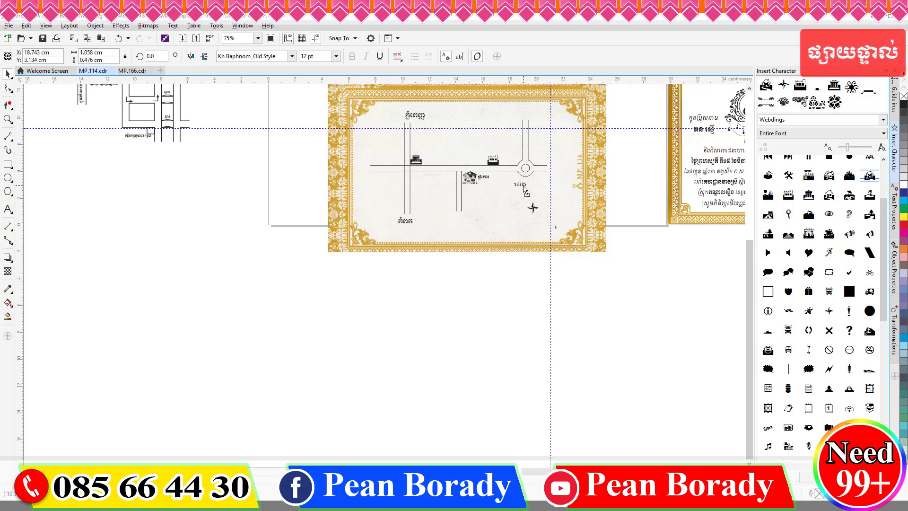
# Step: Adjust the place labels and widen the label beside the house
pyautogui.click(8, 211)
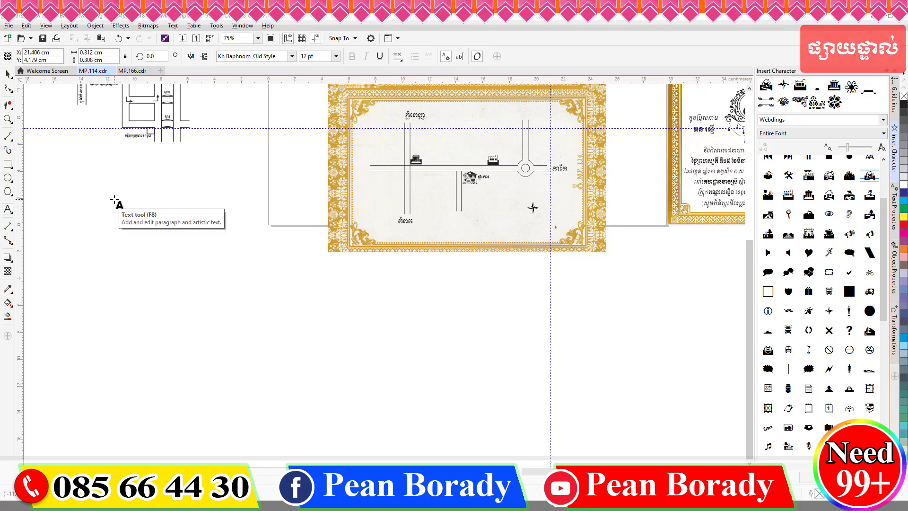
pyautogui.click(9, 73)
pyautogui.scroll(2, 561, 170)
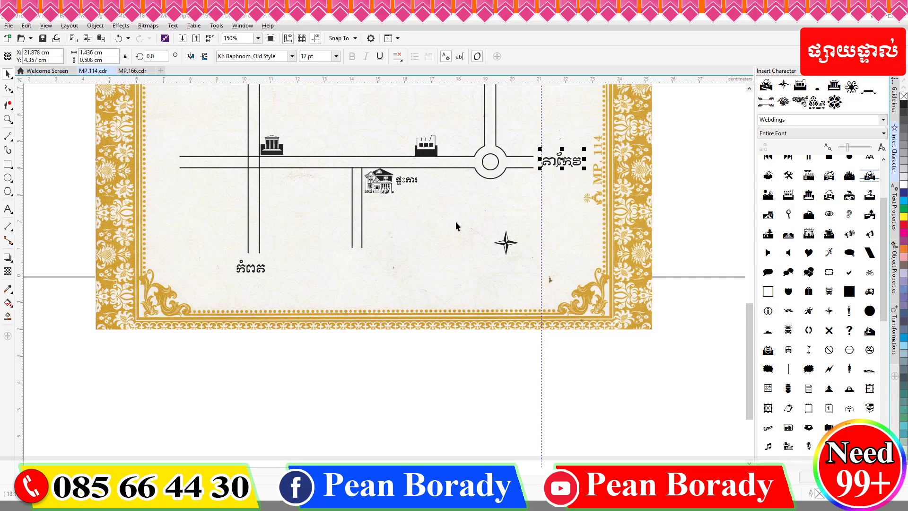
pyautogui.scroll(2, 408, 183)
pyautogui.moveTo(439, 186); pyautogui.dragTo(446, 187)
pyautogui.scroll(-4, 425, 213)
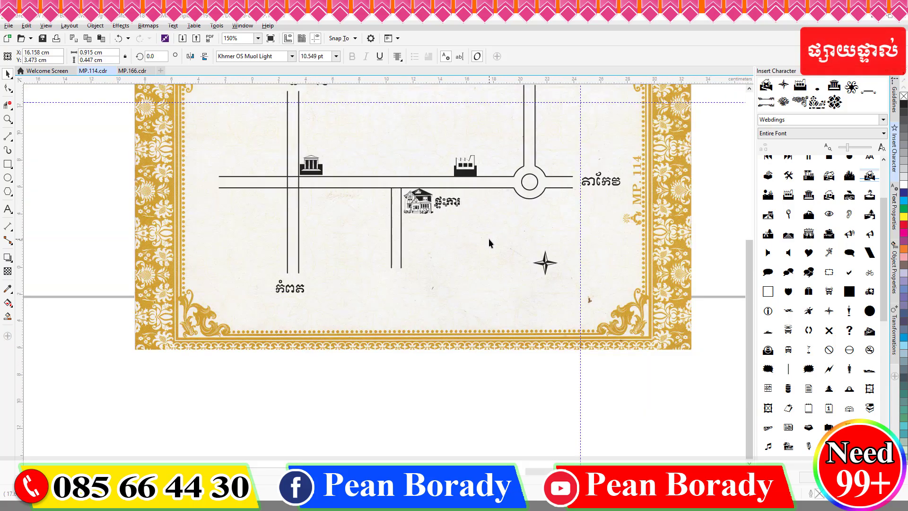
pyautogui.scroll(4, 472, 188)
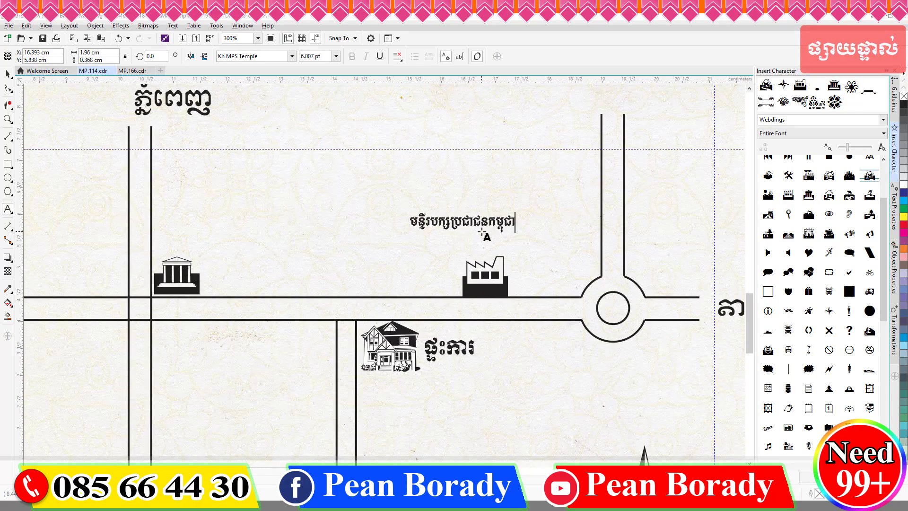
# Step: Clear a label's text, set it to 9 pt, and place it above the factory, leaving a copy
pyautogui.hotkey('ctrl', 'a')
pyautogui.press('Delete')
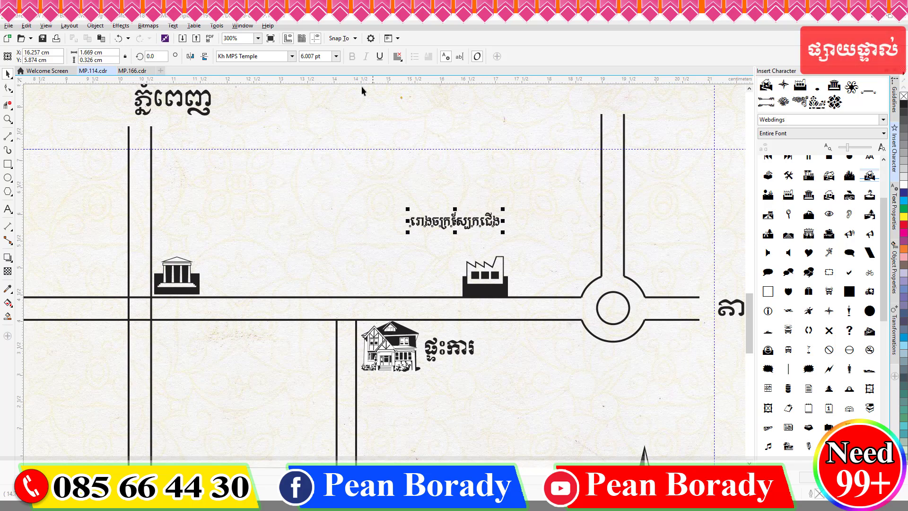
pyautogui.click(336, 56)
pyautogui.click(319, 103)
pyautogui.click(336, 56)
pyautogui.click(316, 96)
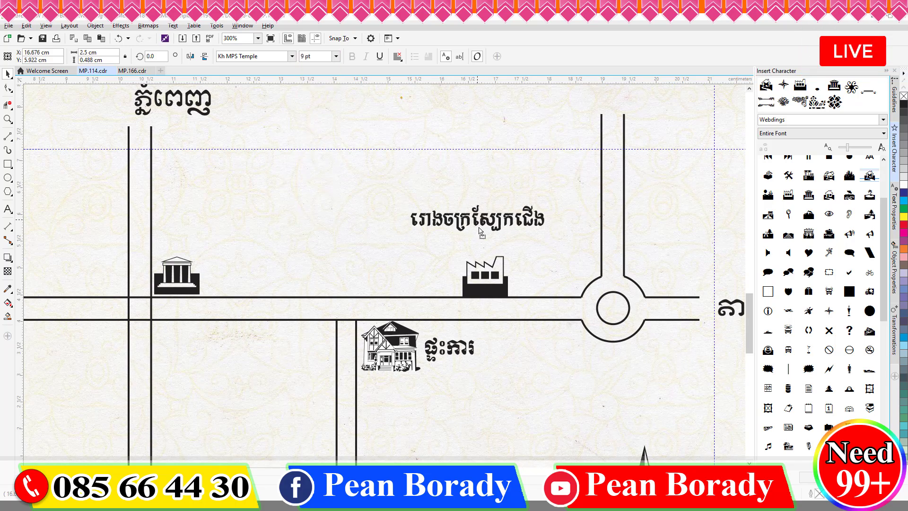
pyautogui.moveTo(479, 228); pyautogui.dragTo(241, 245)
pyautogui.rightClick(242, 244)
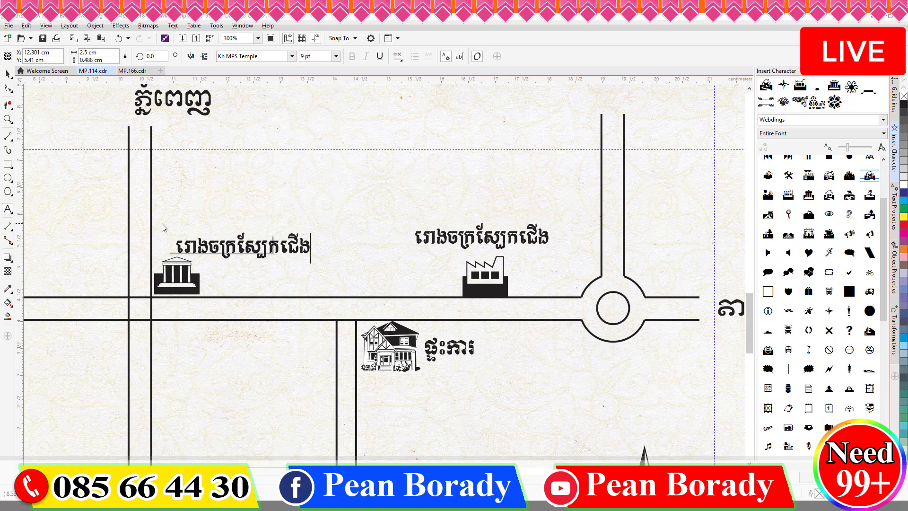
# Step: Retype the copied label for the bank and move it beside the bank icon
pyautogui.hotkey('ctrl', 'a')
pyautogui.press('BackSpace')
pyautogui.write('សល')
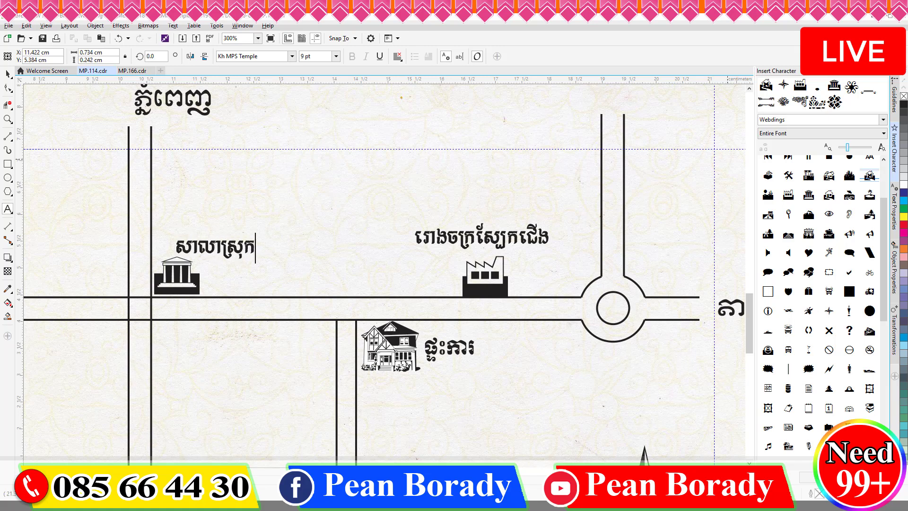
pyautogui.moveTo(215, 252); pyautogui.dragTo(242, 288)
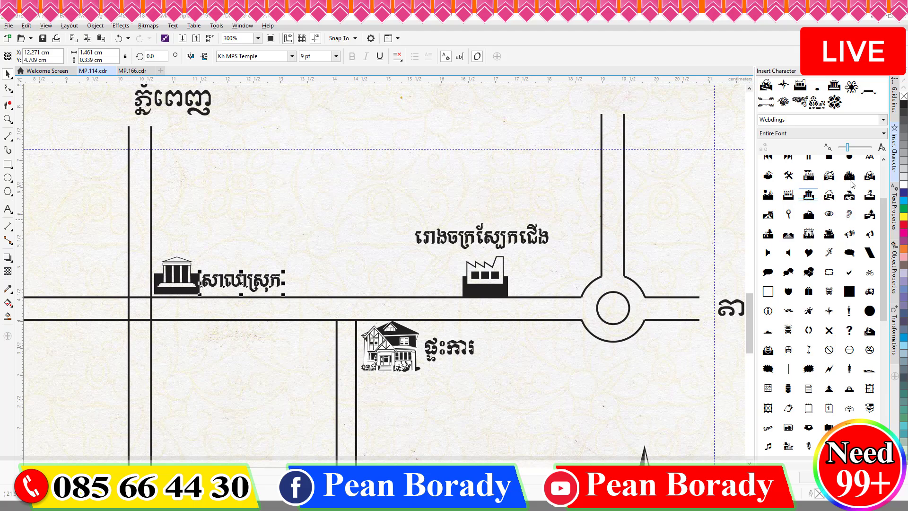
# Step: Add a small icon above the bank with a copied label retyped for it
pyautogui.scroll(-10, 833, 277)
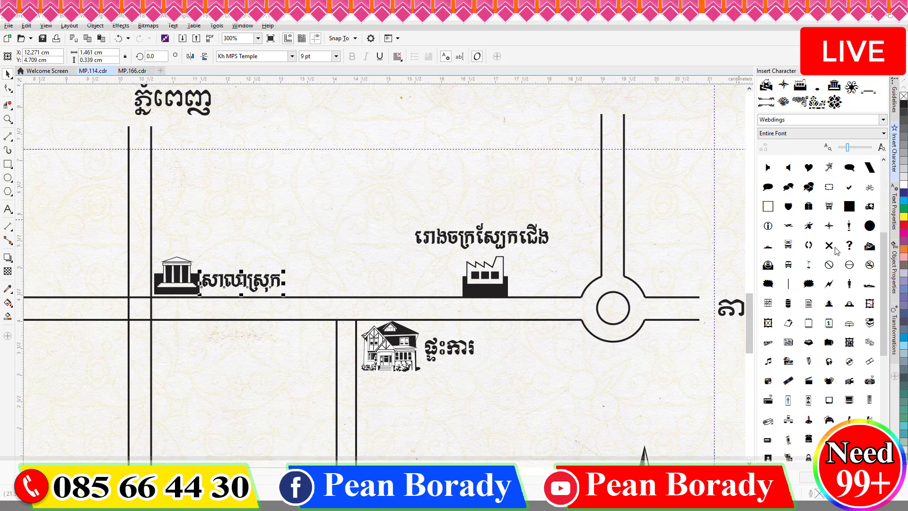
pyautogui.scroll(3, 835, 251)
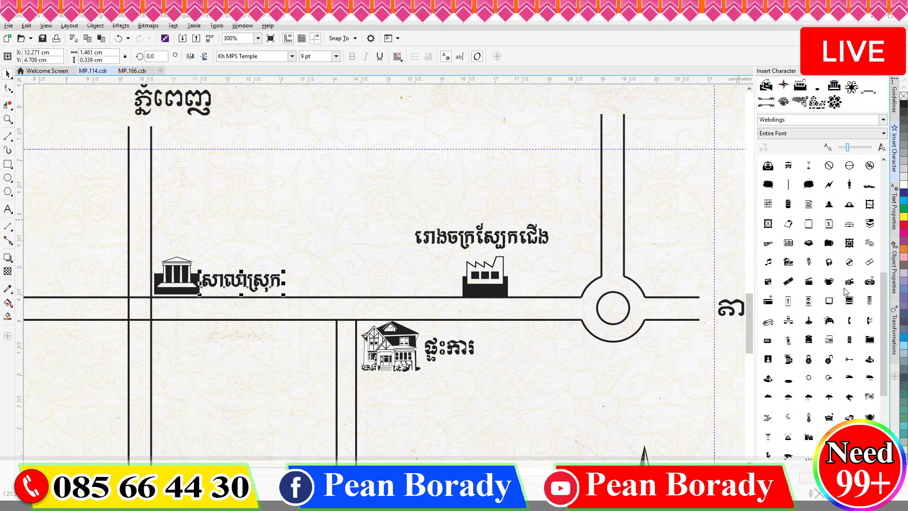
pyautogui.moveTo(830, 246); pyautogui.dragTo(187, 238)
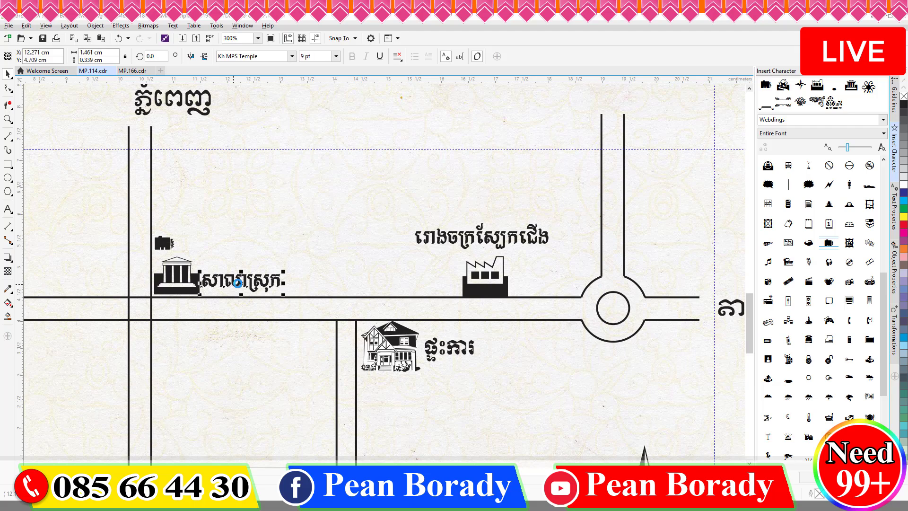
pyautogui.moveTo(238, 283); pyautogui.dragTo(215, 243)
pyautogui.rightClick(214, 242)
pyautogui.press('F8')
pyautogui.hotkey('ctrl', 'a')
pyautogui.write('ផល')
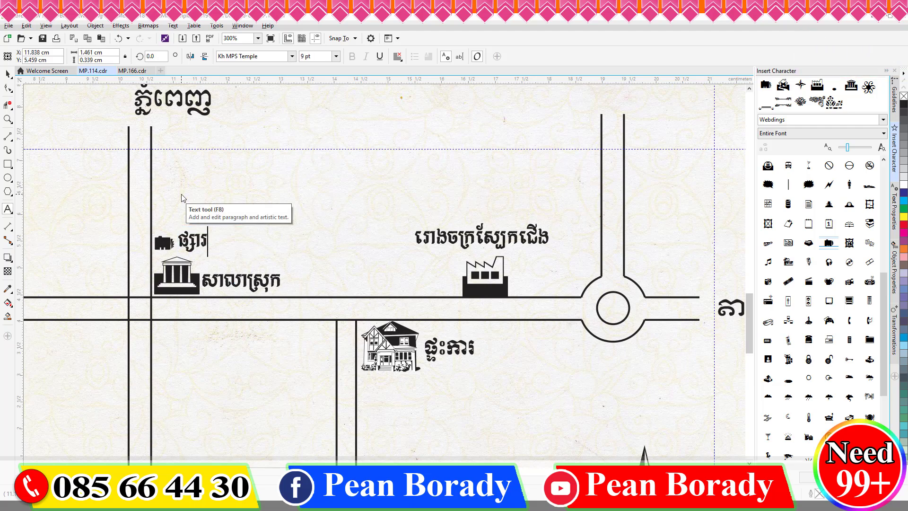
# Step: Zoom out to the whole framed map and erase part of the drawing
pyautogui.press('F3')
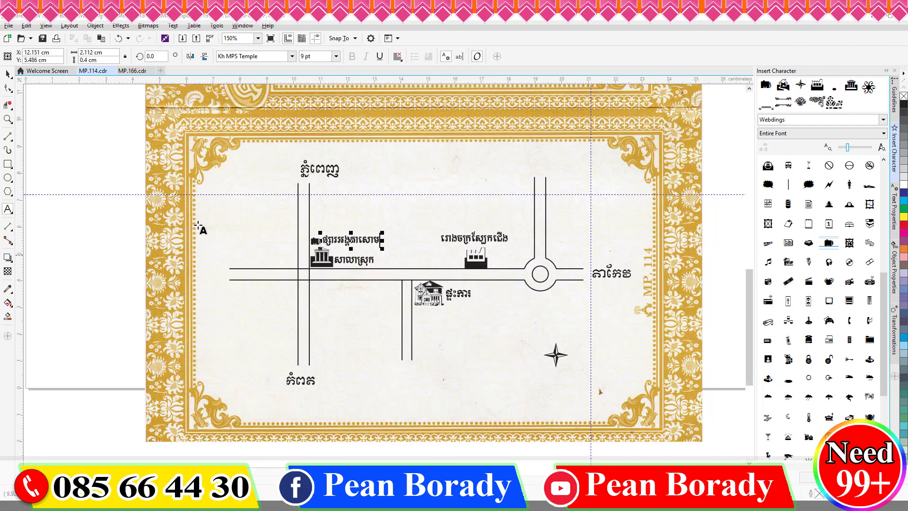
pyautogui.click(8, 105)
pyautogui.scroll(2, 302, 280)
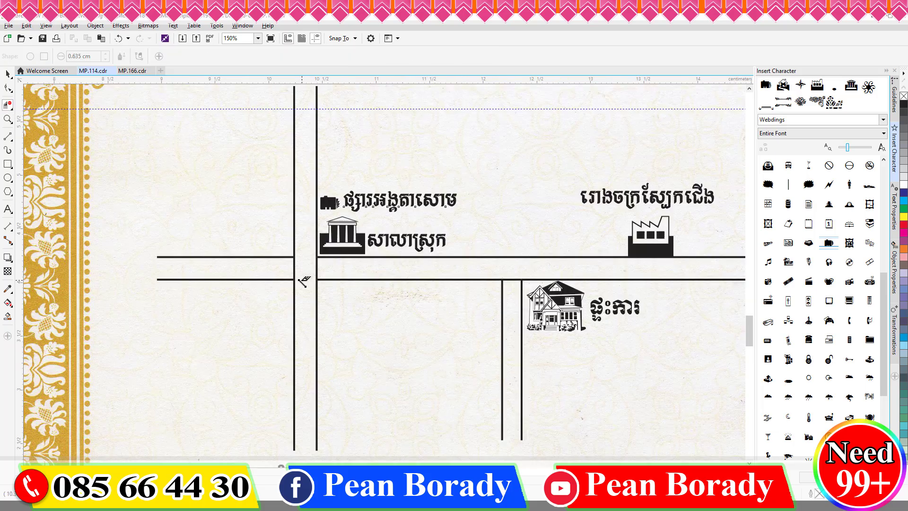
pyautogui.scroll(-1, 302, 280)
pyautogui.scroll(-1, 526, 271)
pyautogui.scroll(-1, 527, 271)
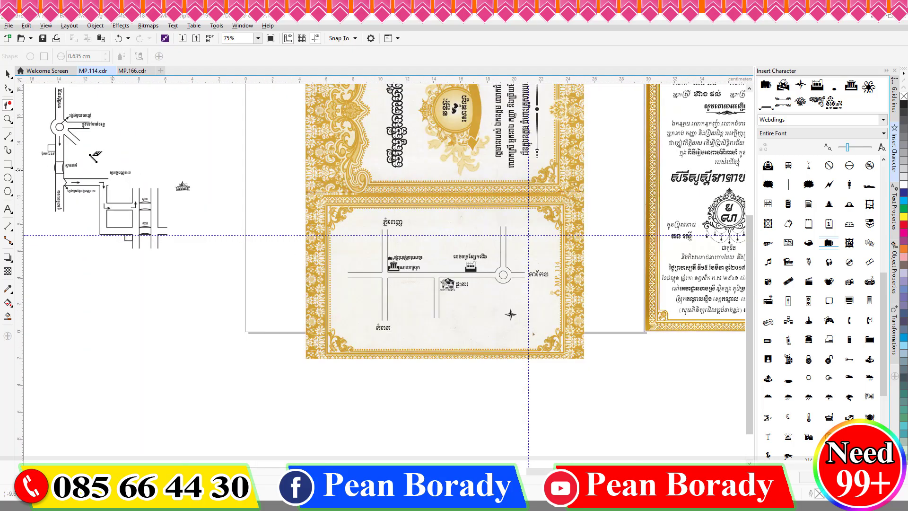
pyautogui.press('space')
# Step: Turn a copy of the សាលាស្រុក label into a centred north label ជើង above the compass
pyautogui.scroll(2, 446, 297)
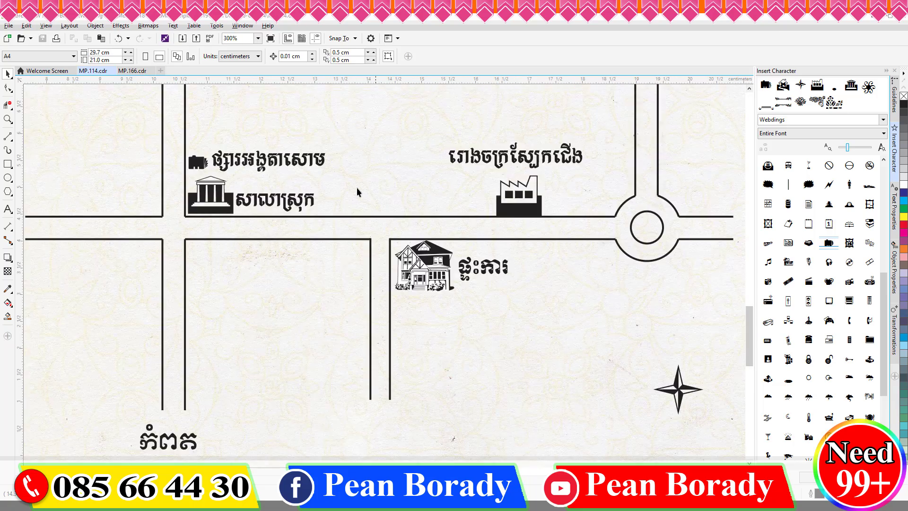
pyautogui.scroll(-1, 245, 182)
pyautogui.click(272, 188)
pyautogui.scroll(1, 473, 268)
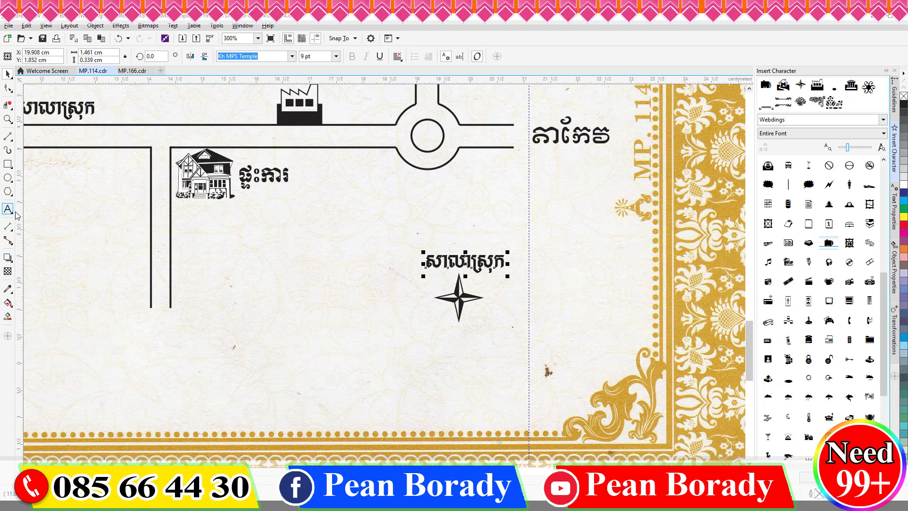
pyautogui.click(7, 210)
pyautogui.doubleClick(461, 259)
pyautogui.write('ម')
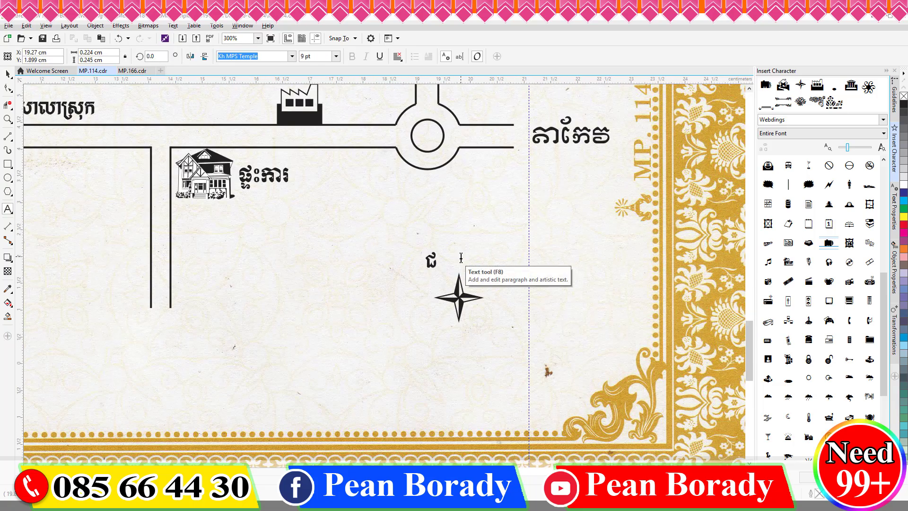
pyautogui.hotkey('ctrl', 'space')
pyautogui.moveTo(463, 266); pyautogui.dragTo(460, 262)
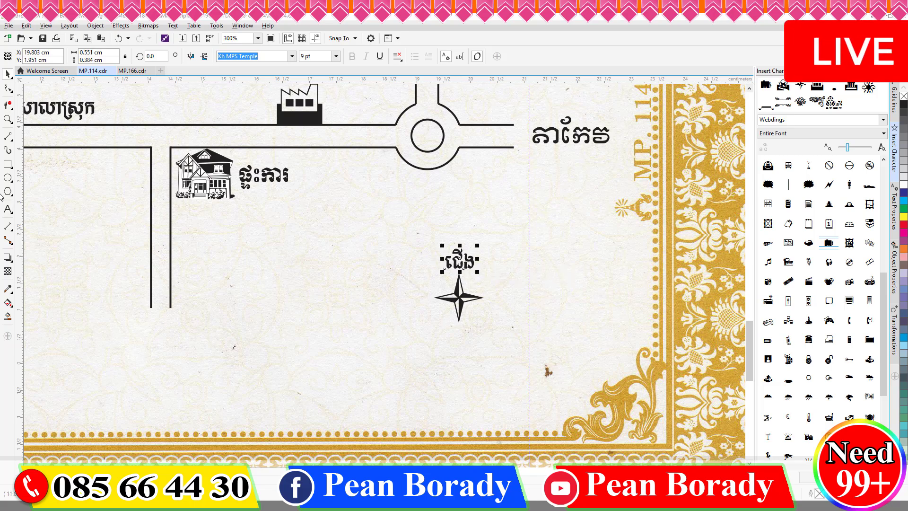
pyautogui.click(397, 56)
pyautogui.click(414, 91)
# Step: Complete the south ត្បូង, west លិច and east កើត labels around the compass star
pyautogui.click(7, 208)
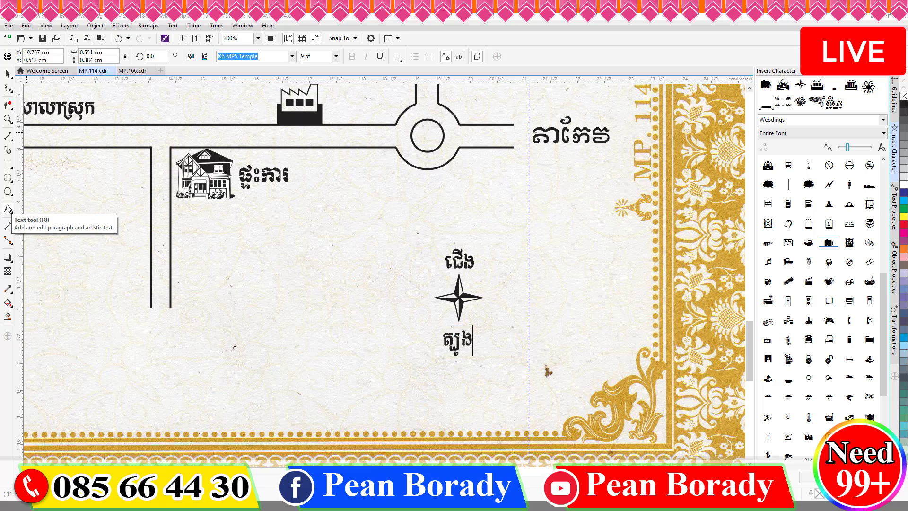
pyautogui.moveTo(460, 343); pyautogui.dragTo(412, 300)
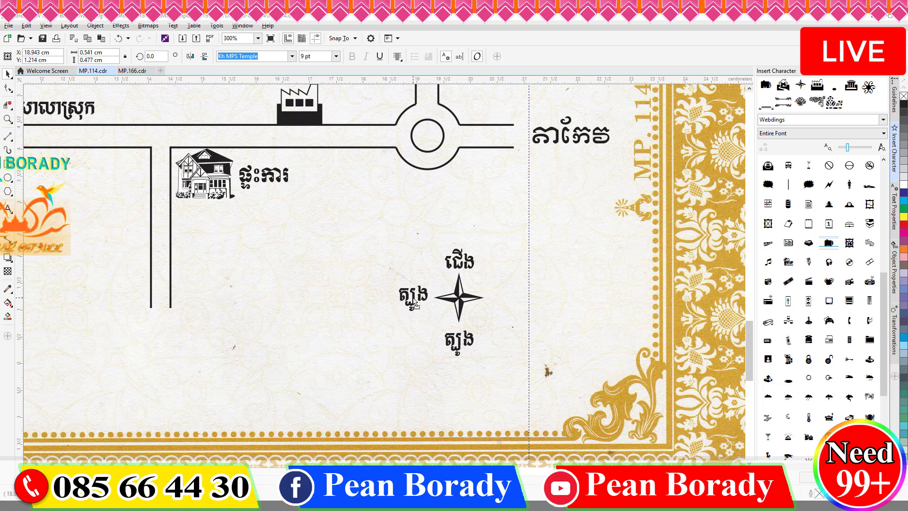
pyautogui.rightClick(412, 300)
pyautogui.click(8, 208)
pyautogui.write('លិច')
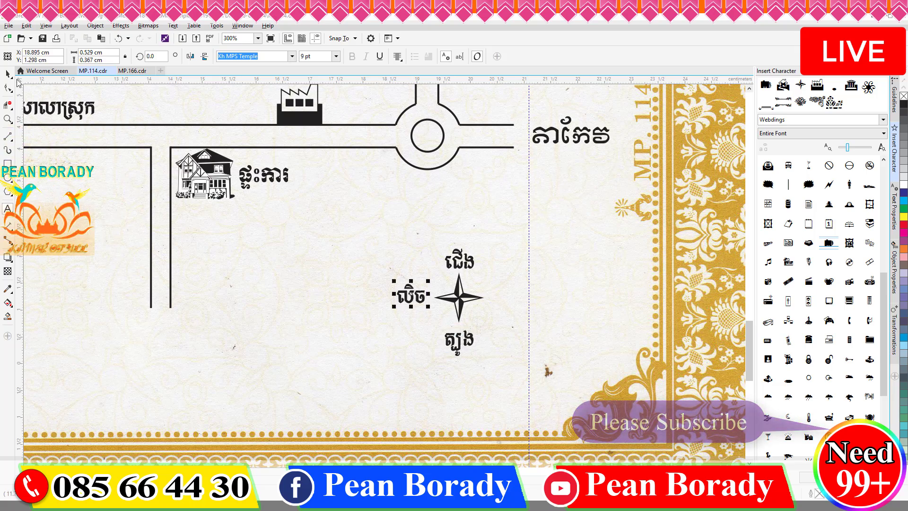
pyautogui.click(7, 73)
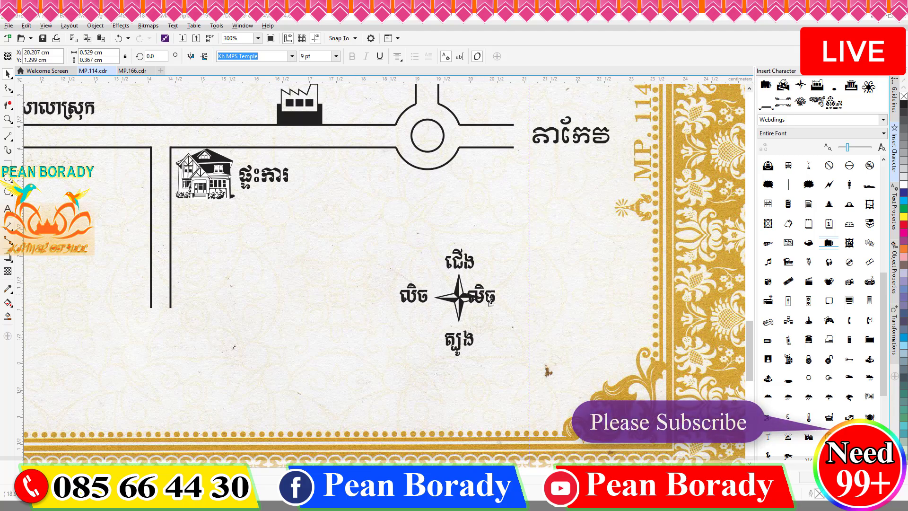
pyautogui.write('កើត')
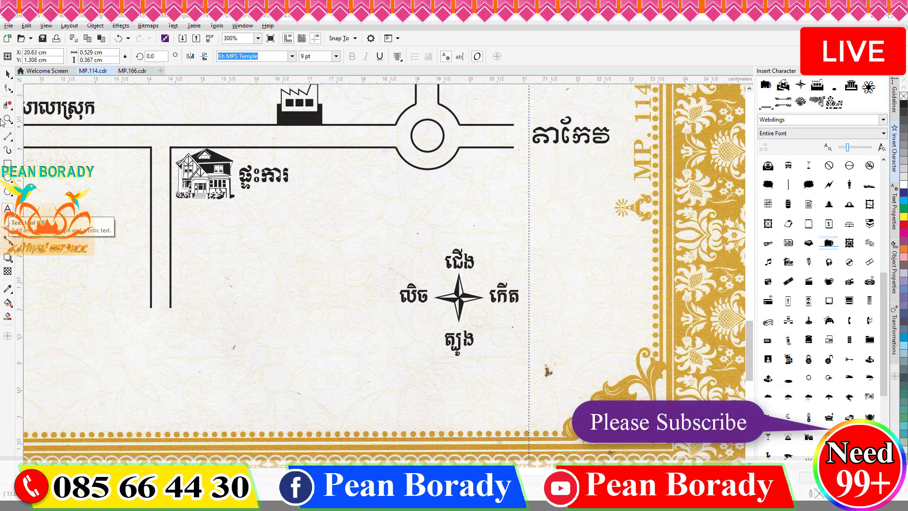
pyautogui.click(7, 73)
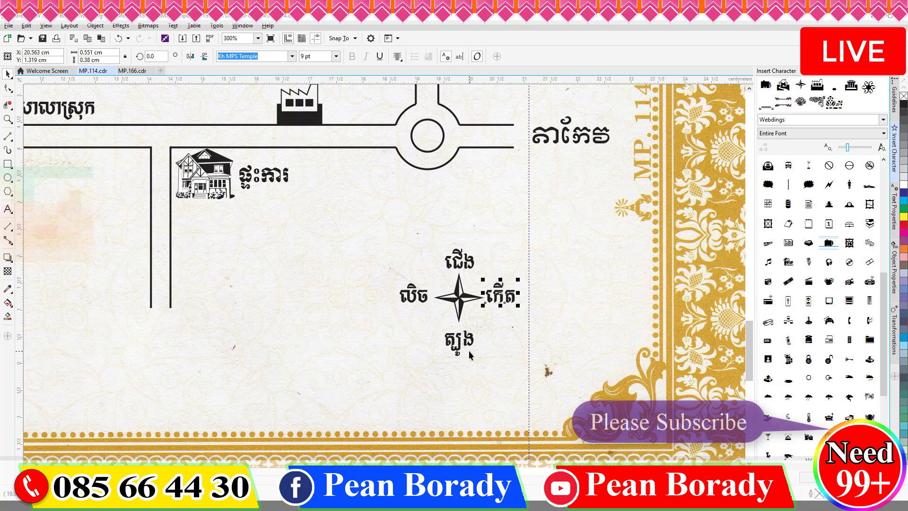
# Step: Copy the ភ្នំពេញ label above the right road and set it in Khmer OS Apsara
pyautogui.scroll(-2, 454, 269)
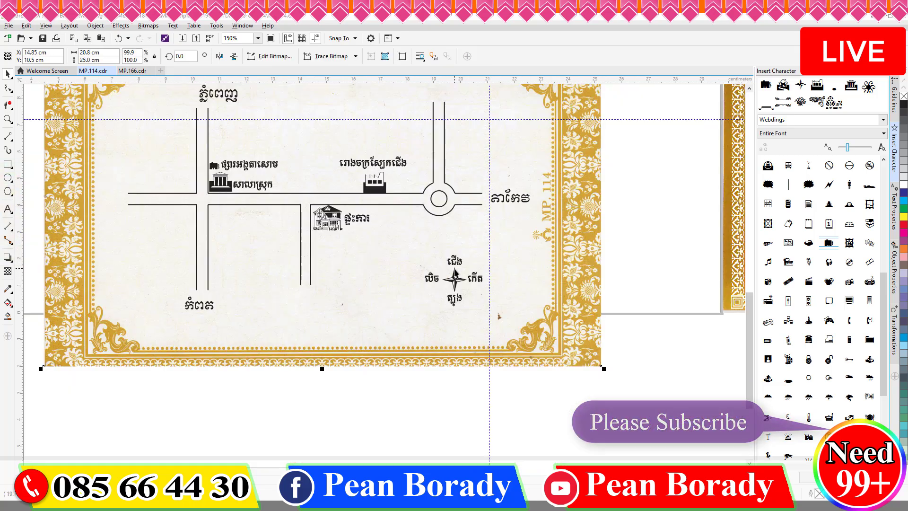
pyautogui.moveTo(586, 434); pyautogui.dragTo(381, 243)
pyautogui.scroll(-2, 487, 252)
pyautogui.click(334, 229)
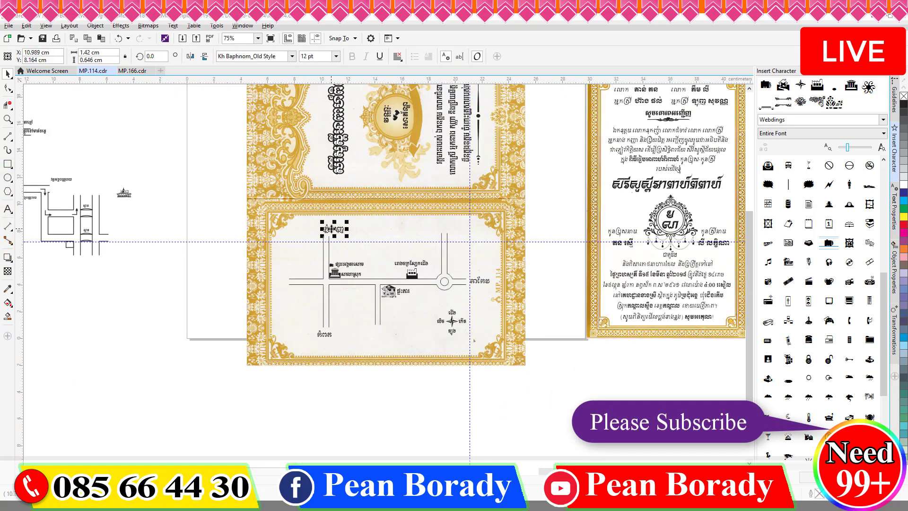
pyautogui.click(447, 228)
pyautogui.scroll(2, 455, 261)
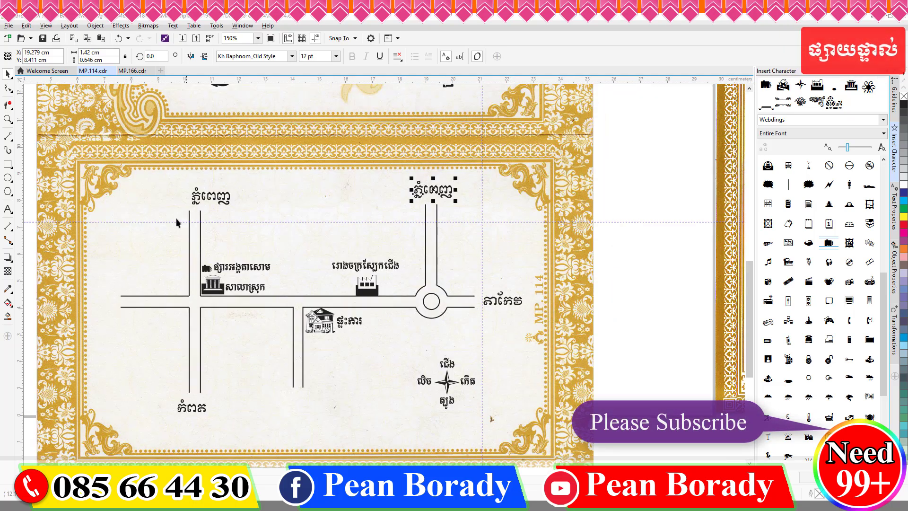
pyautogui.click(248, 54)
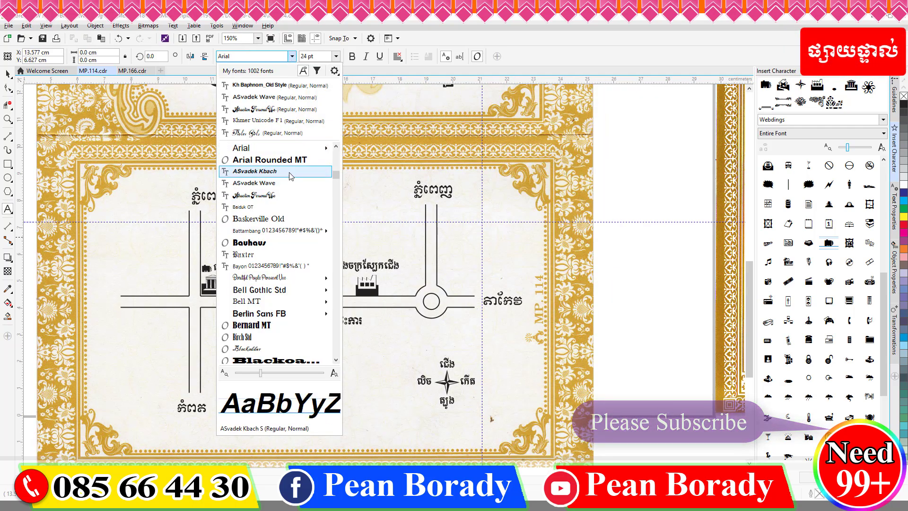
pyautogui.scroll(-10, 339, 248)
pyautogui.scroll(-5, 303, 256)
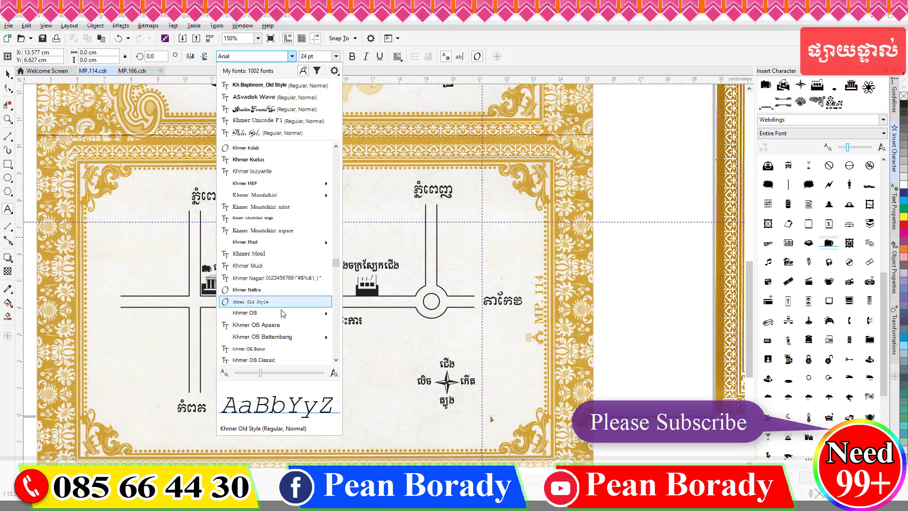
pyautogui.click(285, 254)
# Step: Create the ផ្លូវជាតិលេខ២ road label, shrink it, and try Khmer CN Poipet and Khmer Wat Phnom
pyautogui.click(281, 244)
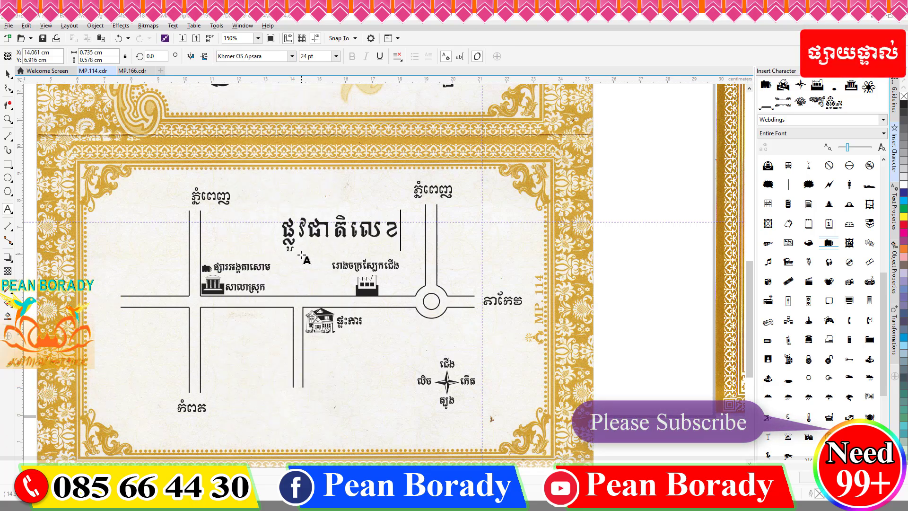
pyautogui.click(259, 56)
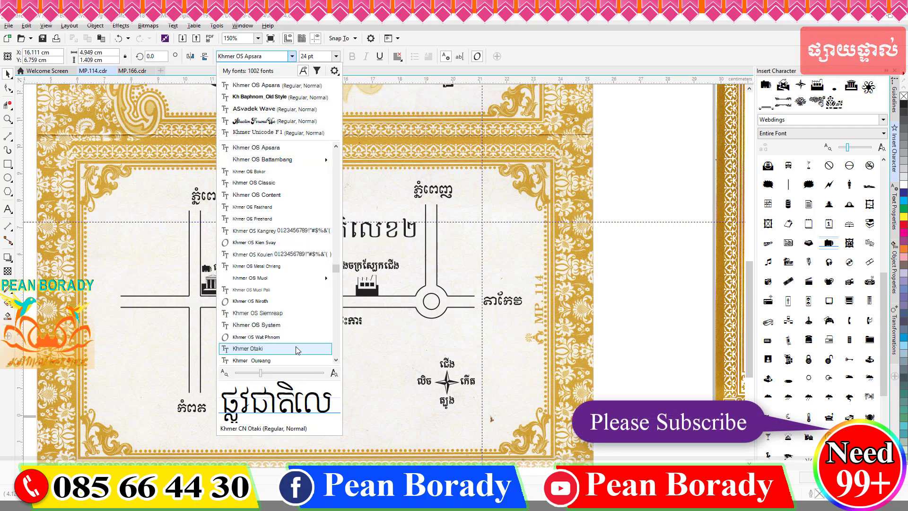
pyautogui.scroll(-3, 283, 322)
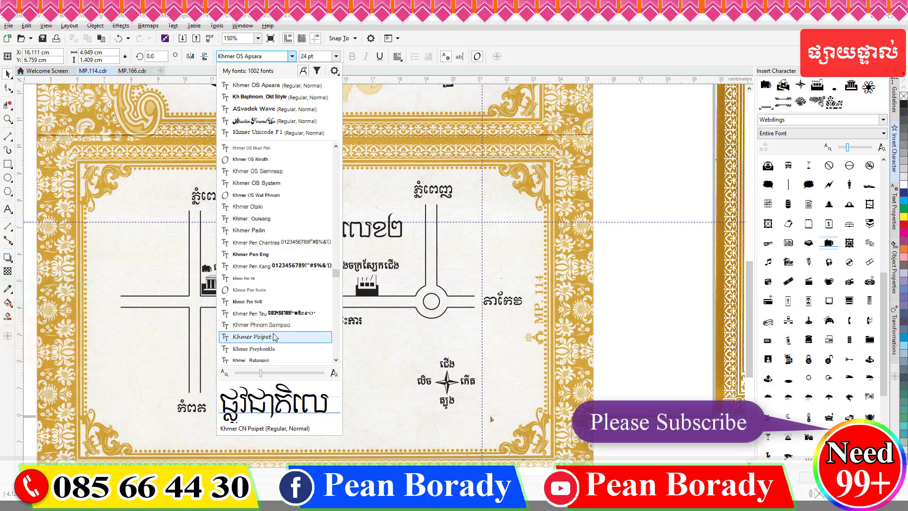
pyautogui.click(279, 349)
pyautogui.scroll(2, 378, 245)
pyautogui.moveTo(430, 262); pyautogui.dragTo(309, 223)
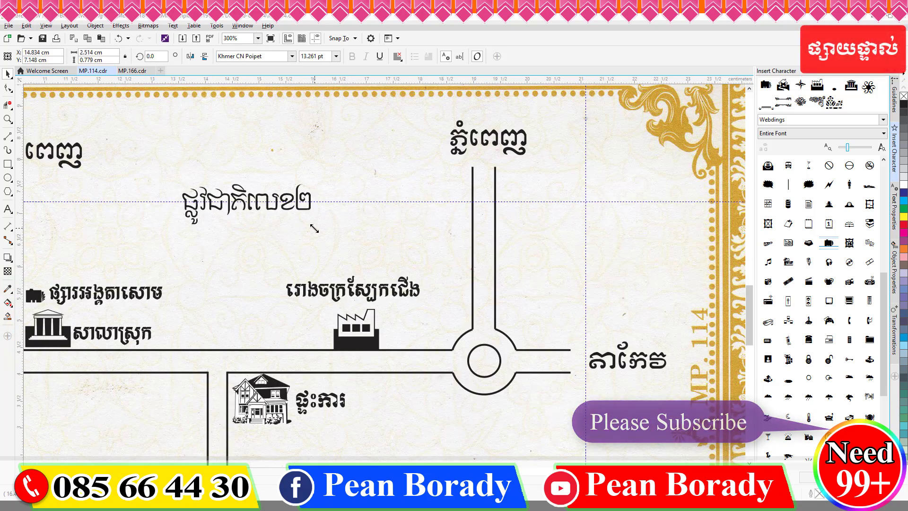
pyautogui.click(292, 56)
pyautogui.scroll(1, 337, 282)
pyautogui.scroll(-5, 303, 274)
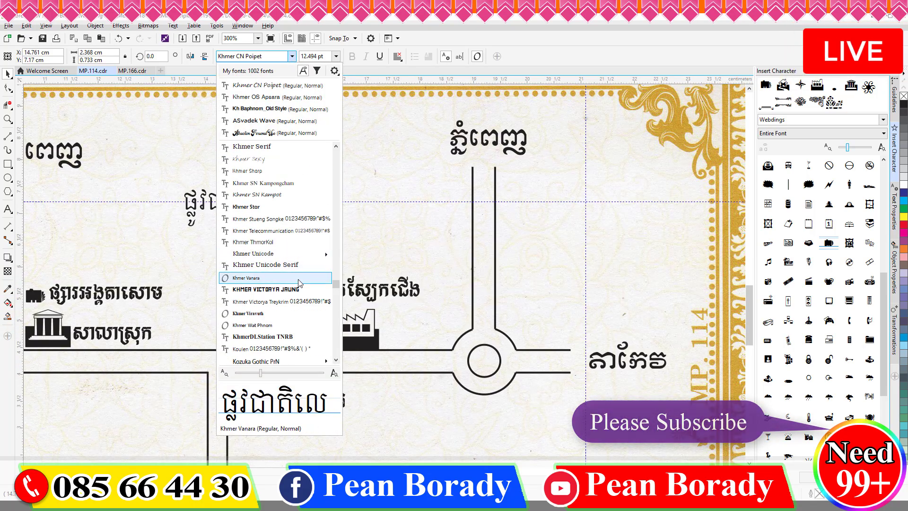
pyautogui.click(300, 326)
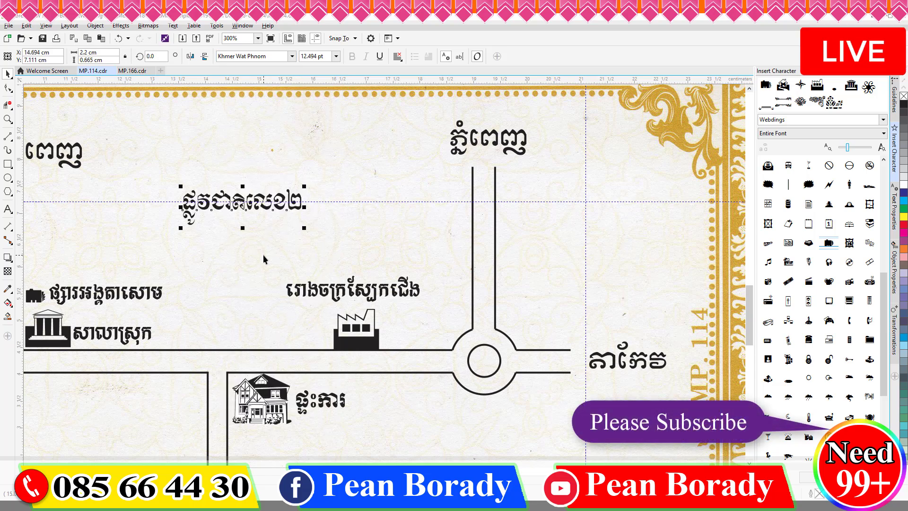
# Step: Set the road label in Khmer Pen-Surin and move it beside the left road
pyautogui.scroll(-3, 365, 228)
pyautogui.scroll(5, 246, 208)
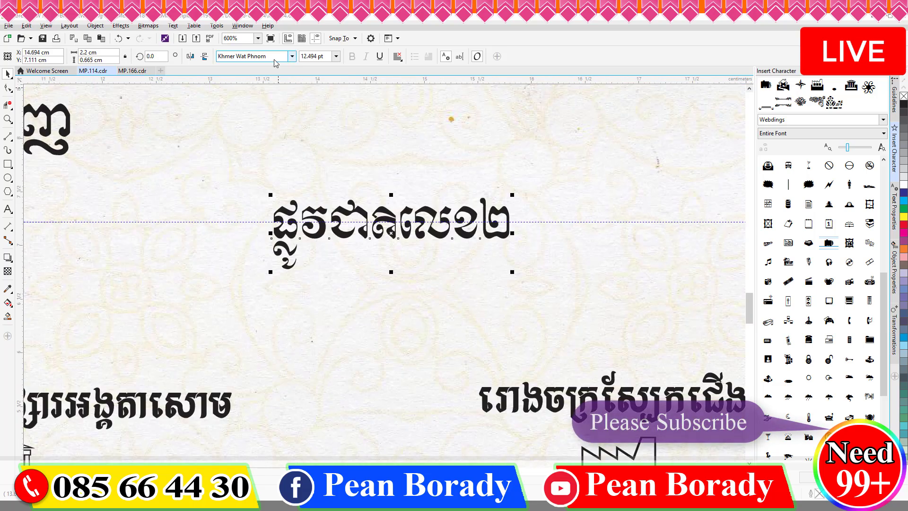
pyautogui.click(291, 56)
pyautogui.scroll(-10, 326, 293)
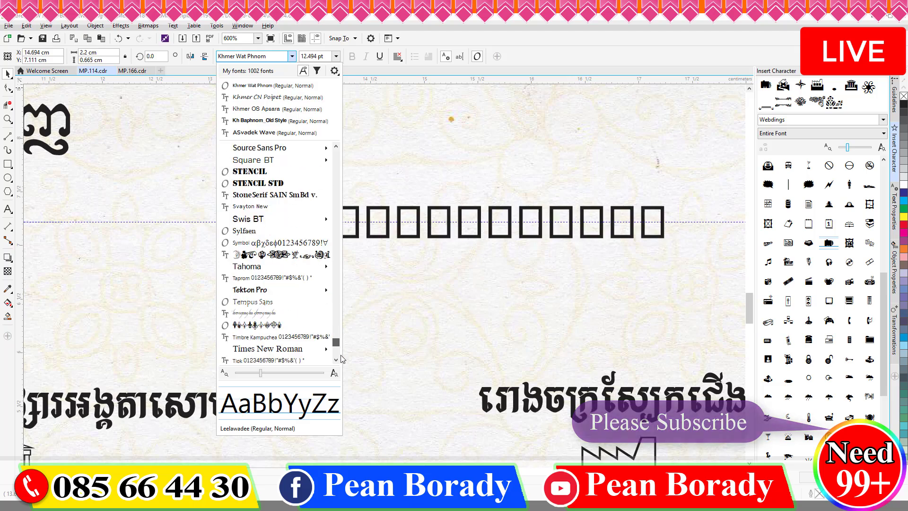
pyautogui.scroll(15, 283, 307)
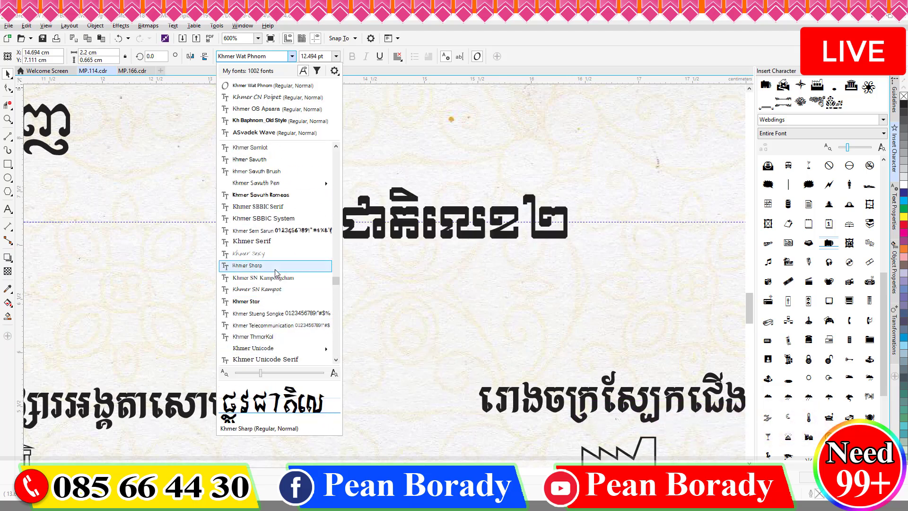
pyautogui.scroll(4, 283, 182)
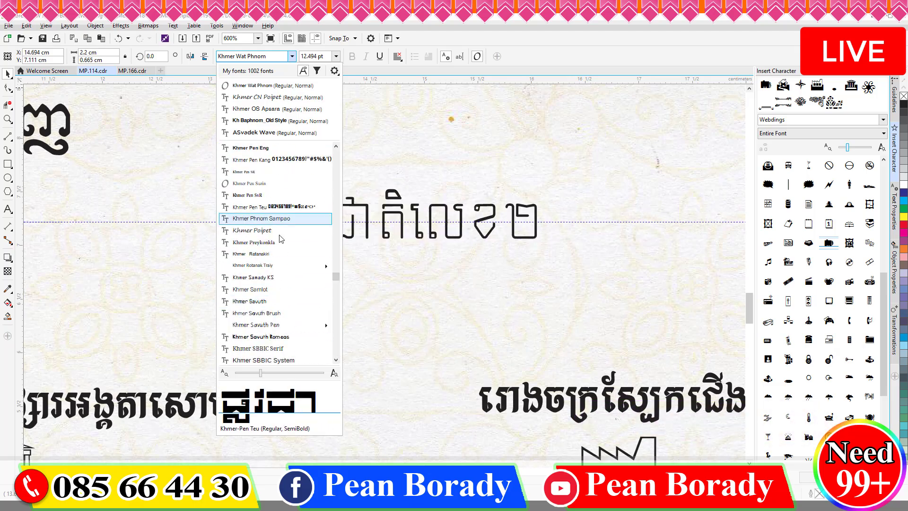
pyautogui.click(283, 183)
pyautogui.scroll(-2, 575, 264)
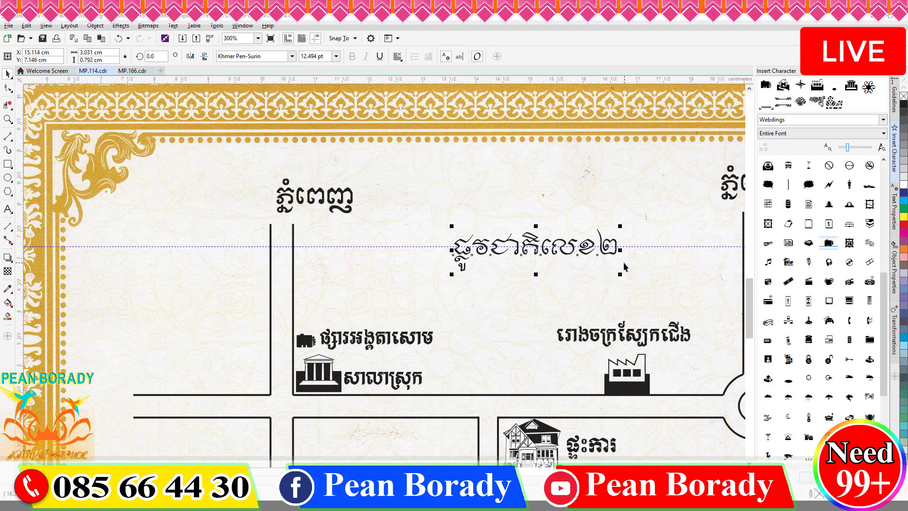
pyautogui.scroll(3, 463, 264)
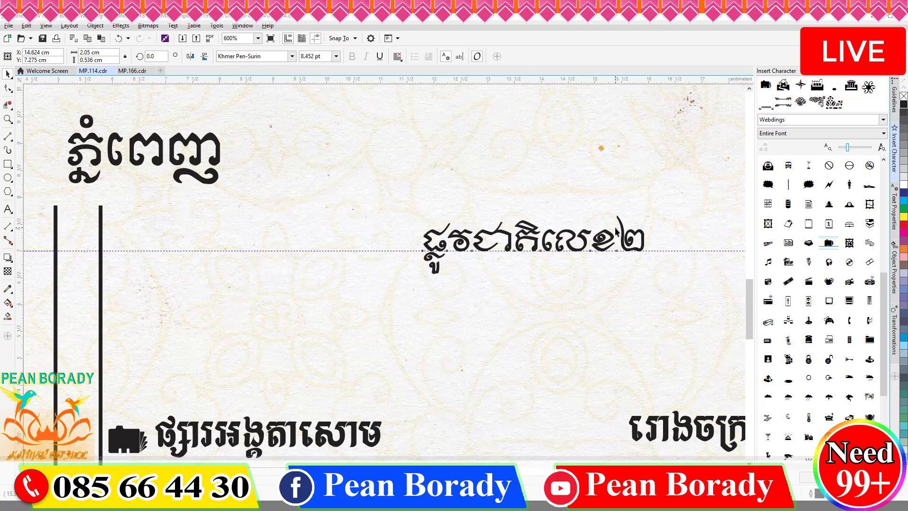
pyautogui.scroll(-3, 568, 250)
pyautogui.moveTo(576, 241); pyautogui.dragTo(275, 282)
pyautogui.scroll(-2, 275, 280)
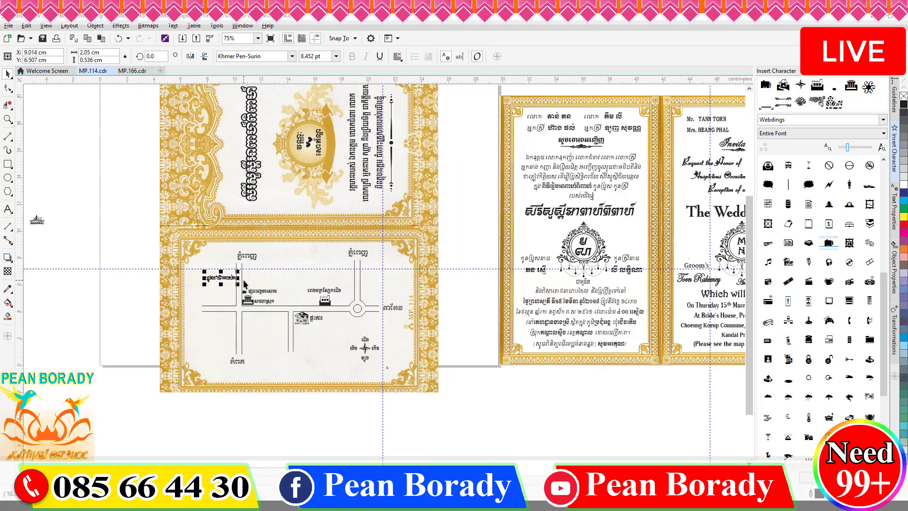
# Step: Finish the road label, save the document, and move the compass group further left
pyautogui.scroll(2, 384, 280)
pyautogui.doubleClick(244, 275)
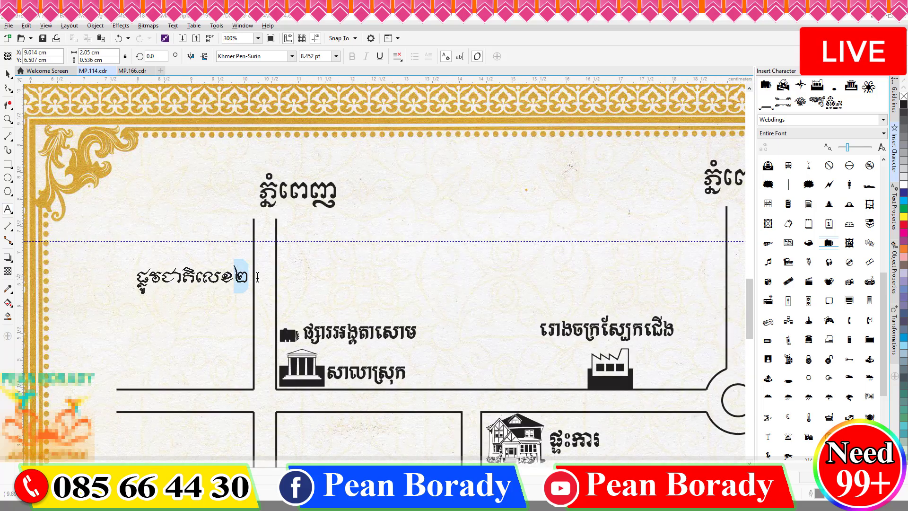
pyautogui.click(8, 74)
pyautogui.click(43, 39)
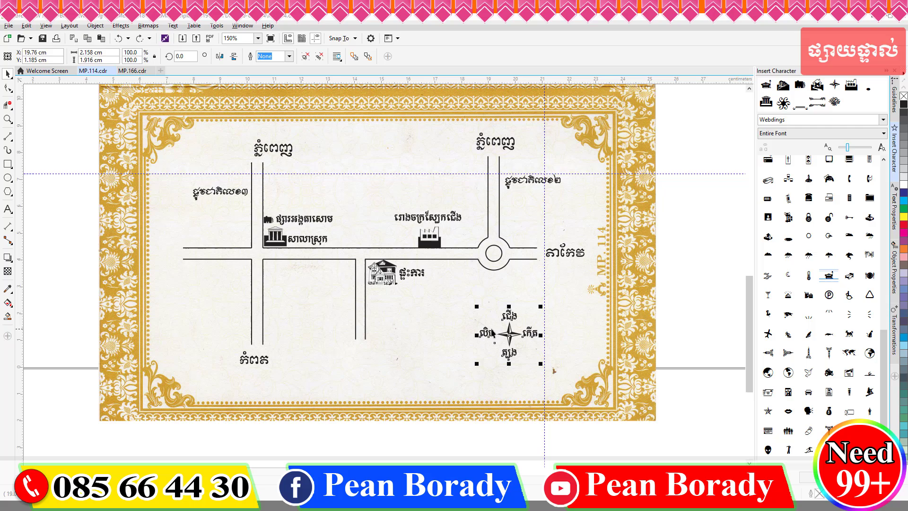
pyautogui.moveTo(510, 335); pyautogui.dragTo(203, 301)
pyautogui.click(79, 216)
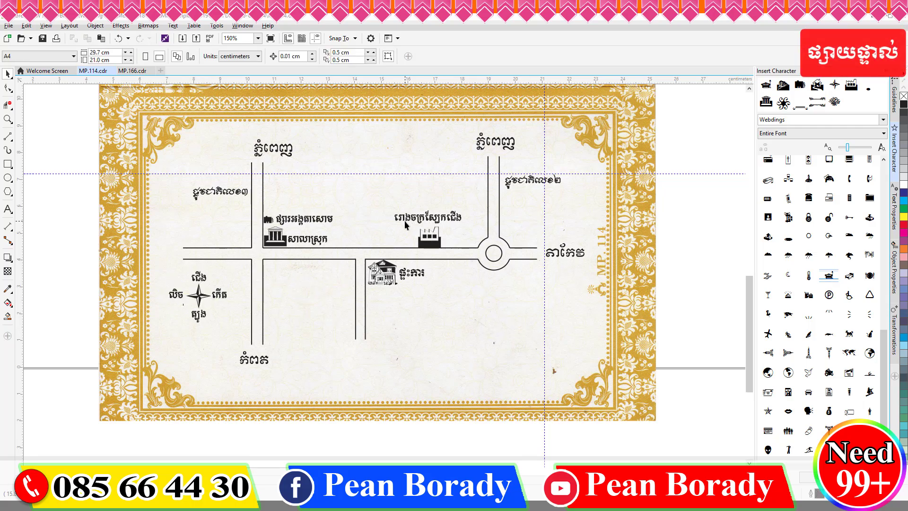
# Step: Paste a copy of the factory label and retype it as the print shop's name
pyautogui.click(8, 209)
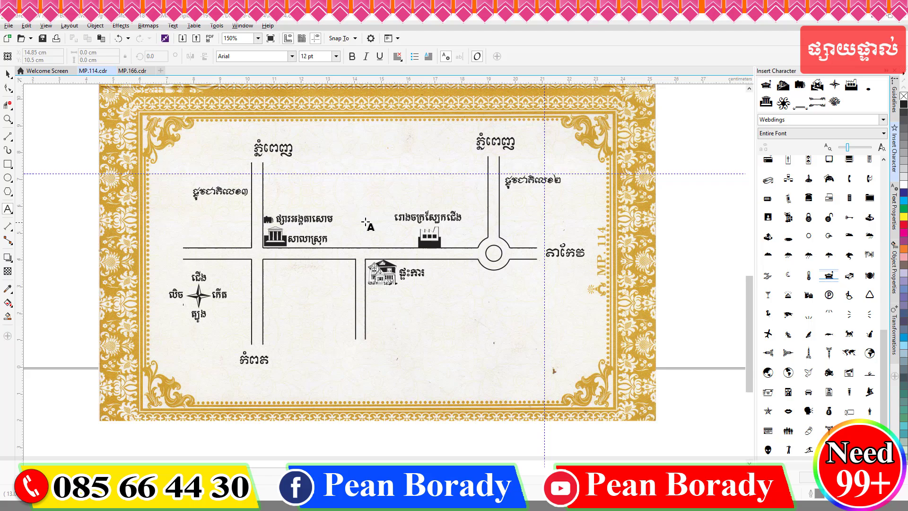
pyautogui.click(422, 216)
pyautogui.hotkey('ctrl', 'a')
pyautogui.hotkey('ctrl', 'c')
pyautogui.click(468, 325)
pyautogui.hotkey('ctrl', 'v')
pyautogui.hotkey('ctrl', 'a')
pyautogui.write('បូរ')
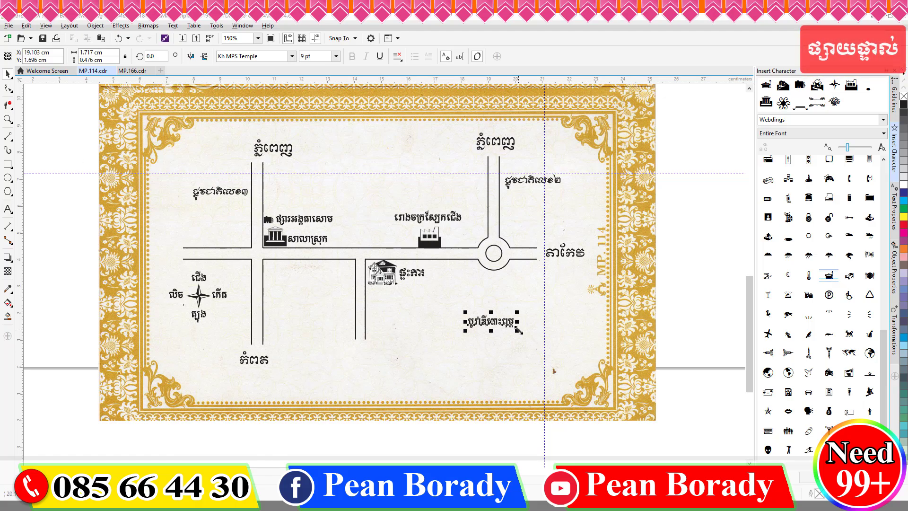
# Step: Enlarge the shop name label, move it to the bottom right, and add the phone-number line beneath
pyautogui.moveTo(518, 329); pyautogui.dragTo(533, 335)
pyautogui.moveTo(499, 324); pyautogui.dragTo(516, 364)
pyautogui.click(8, 209)
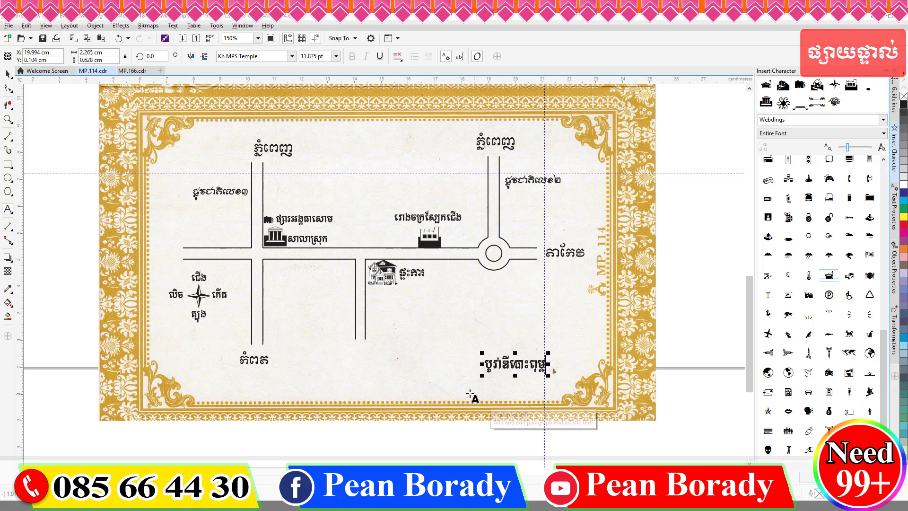
pyautogui.click(483, 385)
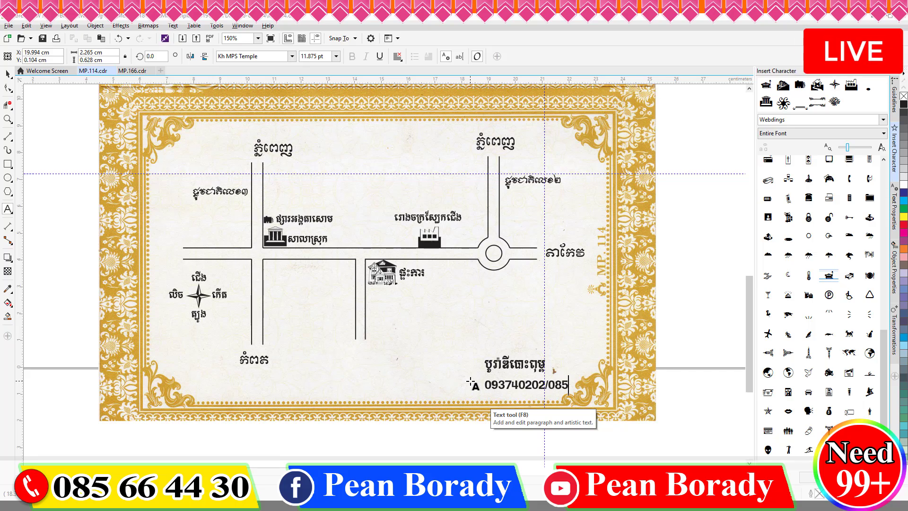
pyautogui.hotkey('ctrl', 'space')
pyautogui.scroll(1, 474, 383)
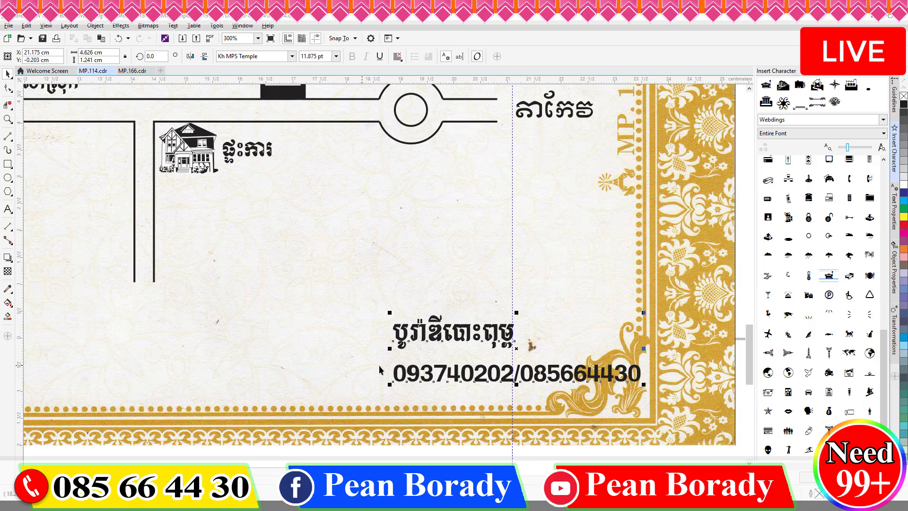
# Step: Space both phone numbers into digit groups and append the market name ផ្សាររអង្គតាសោម
pyautogui.click(439, 376)
pyautogui.click(471, 376)
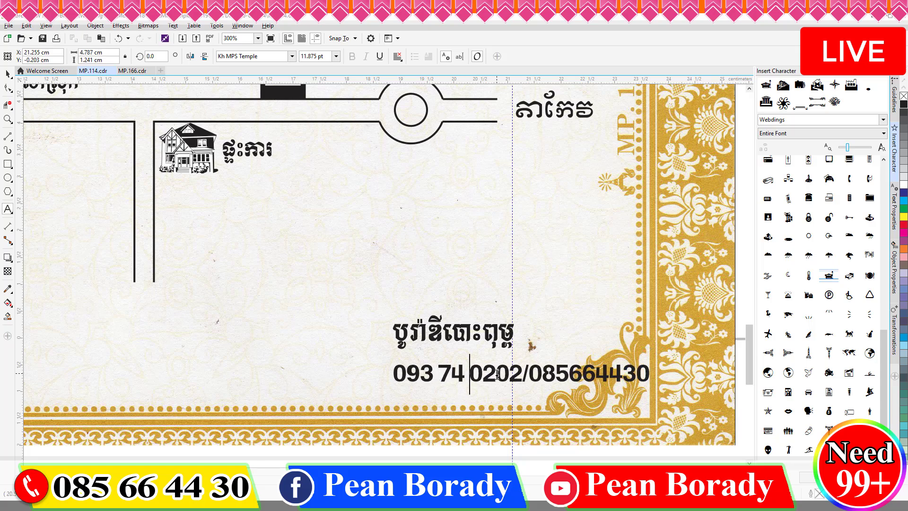
pyautogui.click(496, 376)
pyautogui.click(527, 376)
pyautogui.click(582, 373)
pyautogui.click(613, 374)
pyautogui.click(644, 374)
pyautogui.write('ផ្សា')
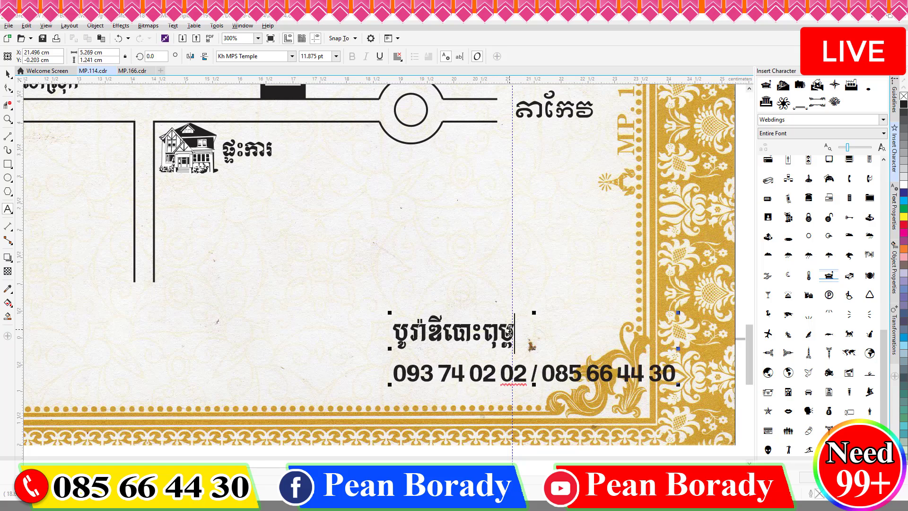
pyautogui.write('ររអង្គតាសោម')
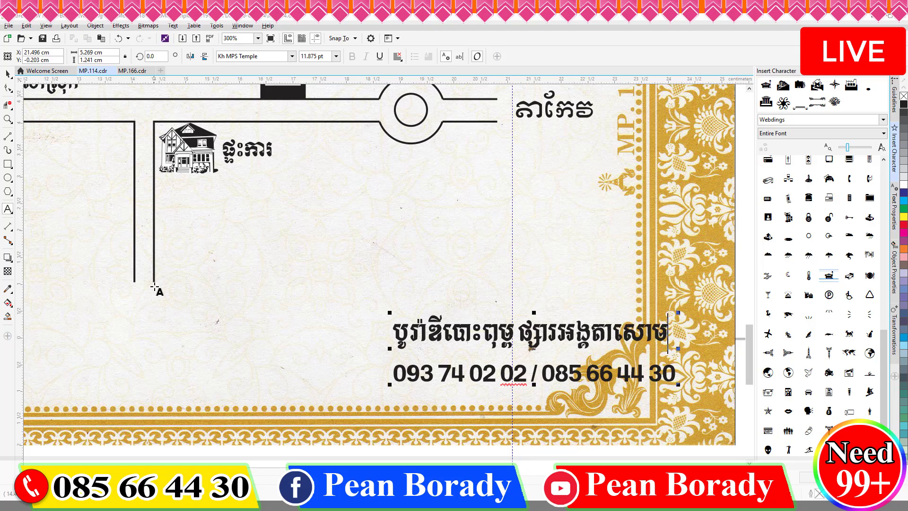
# Step: Move the name-and-number block left into the corner and set it to 9 pt
pyautogui.scroll(-1, 495, 256)
pyautogui.click(619, 431)
pyautogui.moveTo(522, 298); pyautogui.dragTo(475, 296)
pyautogui.click(336, 56)
pyautogui.click(317, 98)
# Step: Deselect the finished block and start a new text above the map roads
pyautogui.click(613, 349)
pyautogui.scroll(-1, 613, 349)
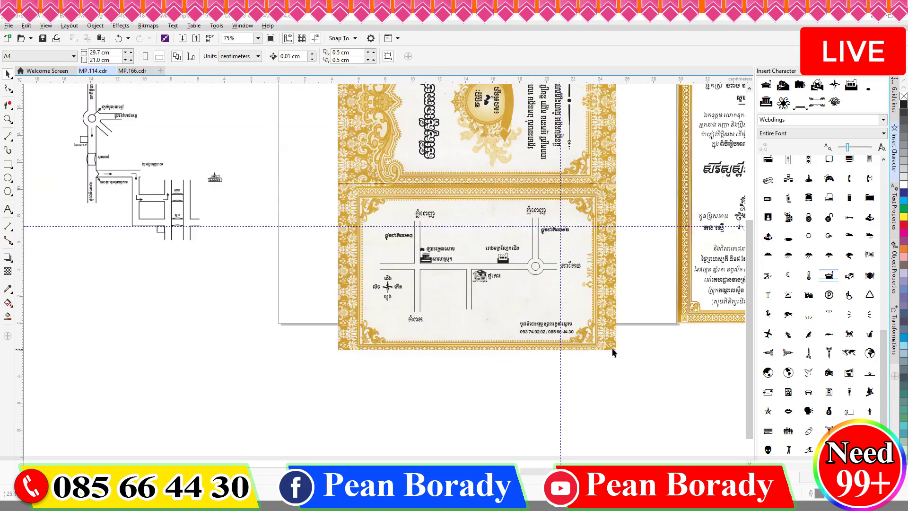
pyautogui.scroll(1, 583, 310)
pyautogui.scroll(-1, 492, 236)
pyautogui.scroll(1, 401, 188)
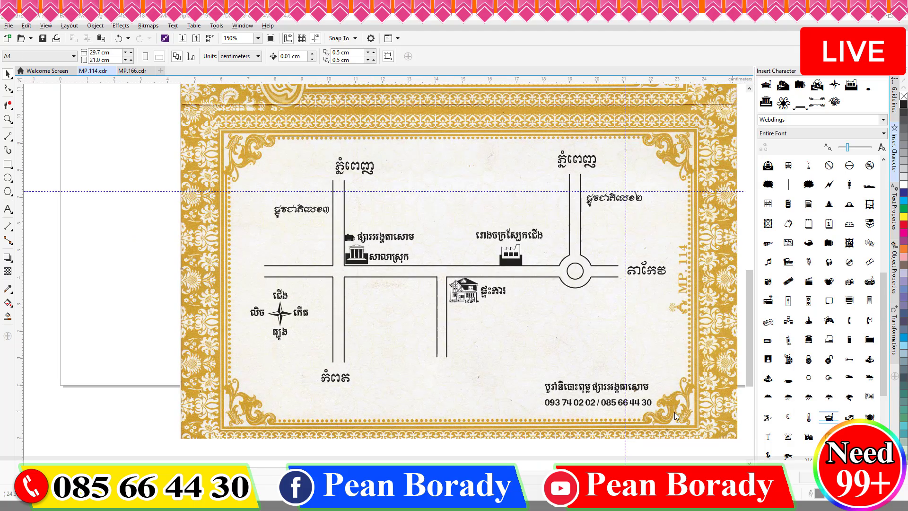
pyautogui.click(8, 209)
pyautogui.click(395, 181)
# Step: Set the new text's font to Khmer OS Muol Light
pyautogui.click(275, 55)
pyautogui.write('Khmer ')
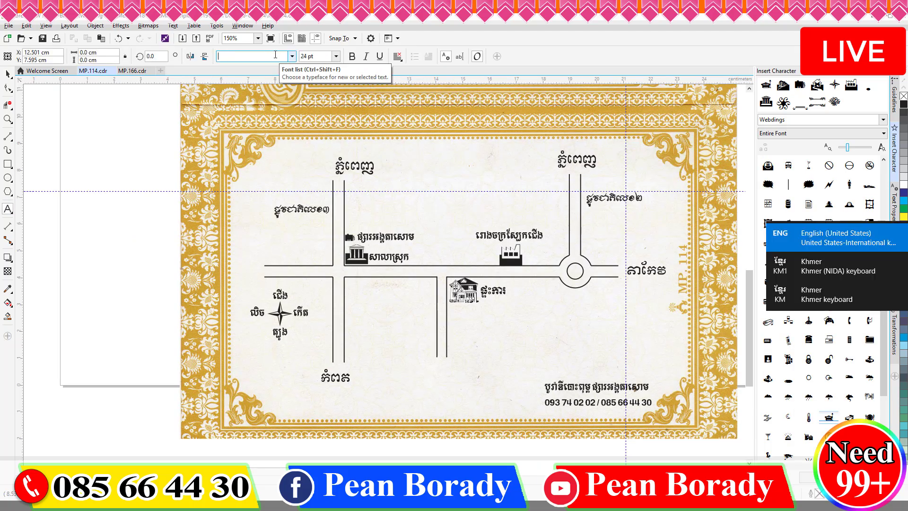
pyautogui.write('OS Mu')
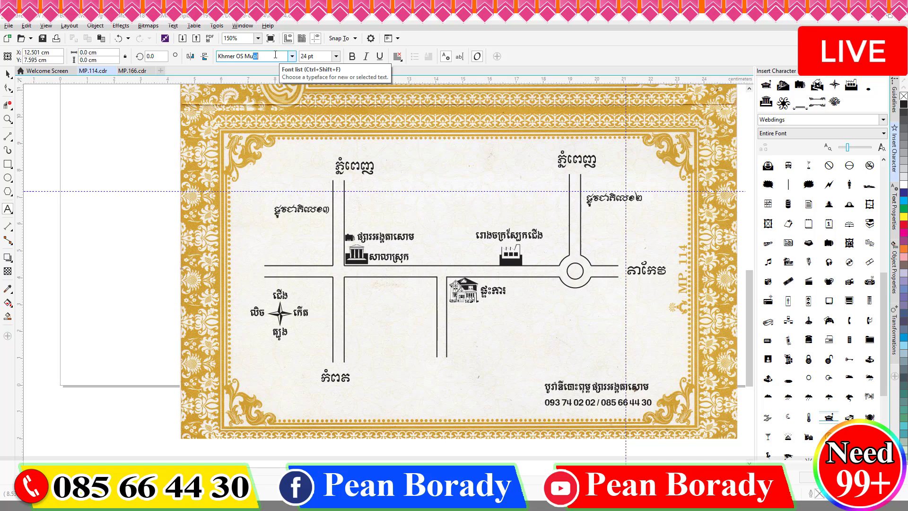
pyautogui.write('ol')
pyautogui.click(293, 150)
pyautogui.click(291, 56)
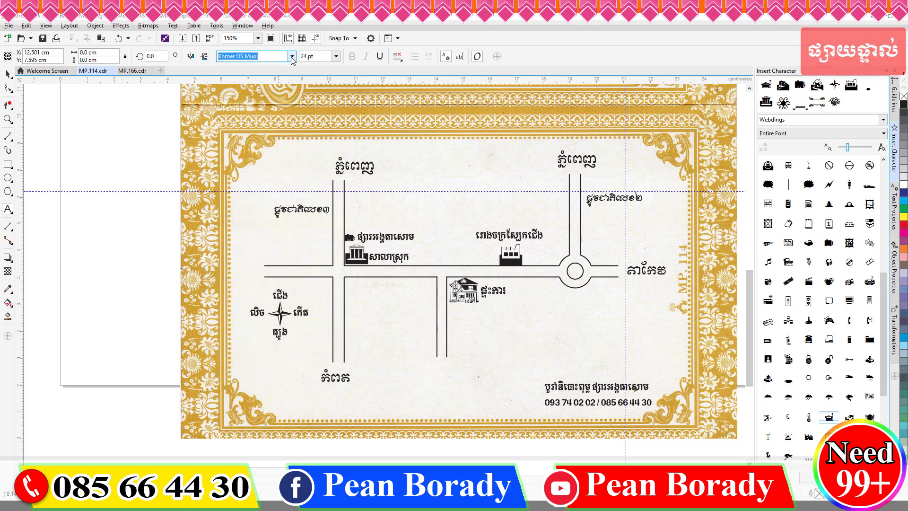
pyautogui.click(325, 149)
pyautogui.click(292, 56)
pyautogui.moveTo(327, 148)
pyautogui.click(406, 164)
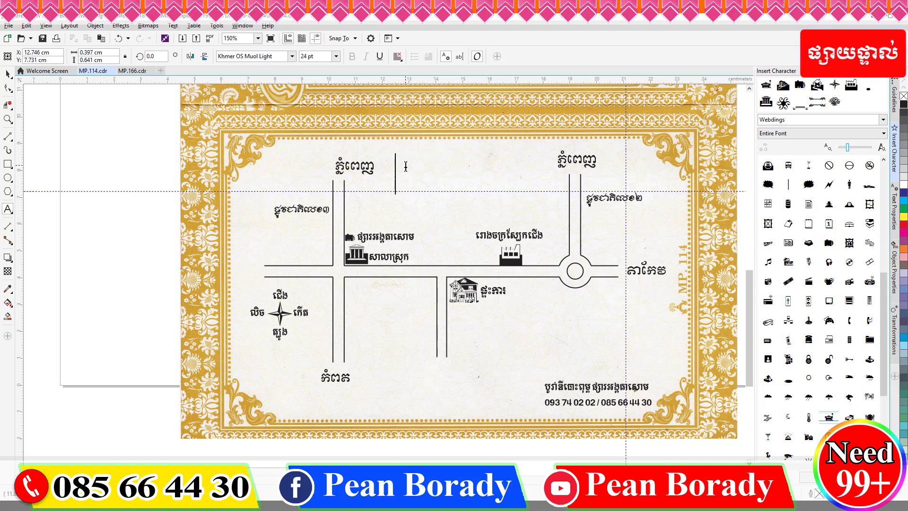
# Step: Type the Khmer title ប្លង់គេហដ្ឋានខាងស្រី and set it to 13 pt
pyautogui.press('super+space')
pyautogui.press('super')
pyautogui.write('ប្ល')
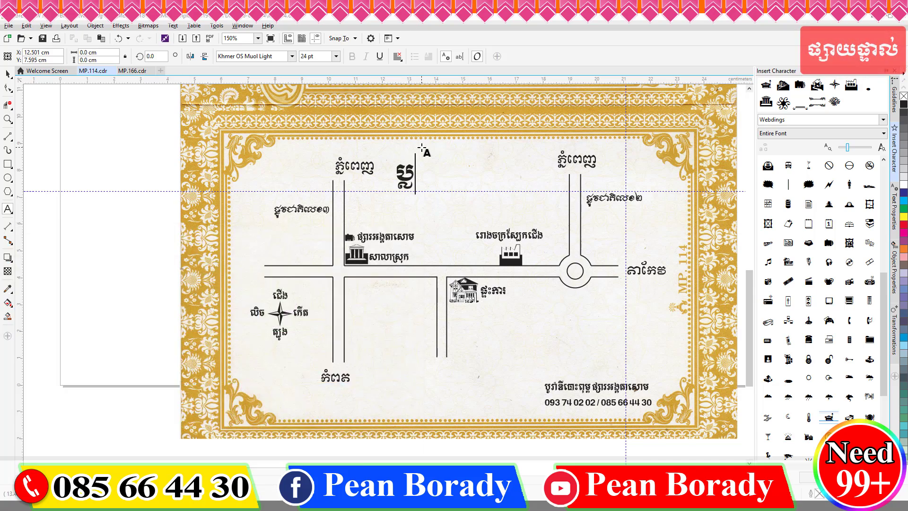
pyautogui.write('ង់គេហដ្ឋានខាងស្រី')
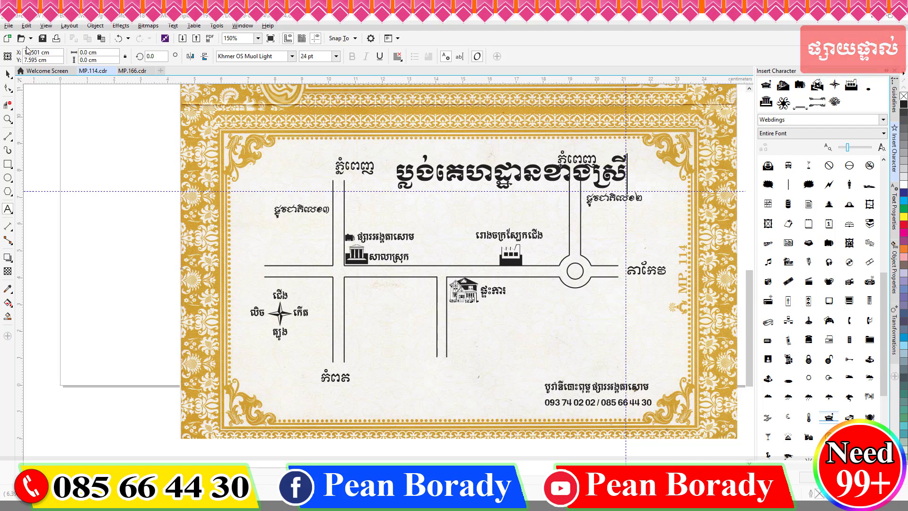
pyautogui.click(8, 74)
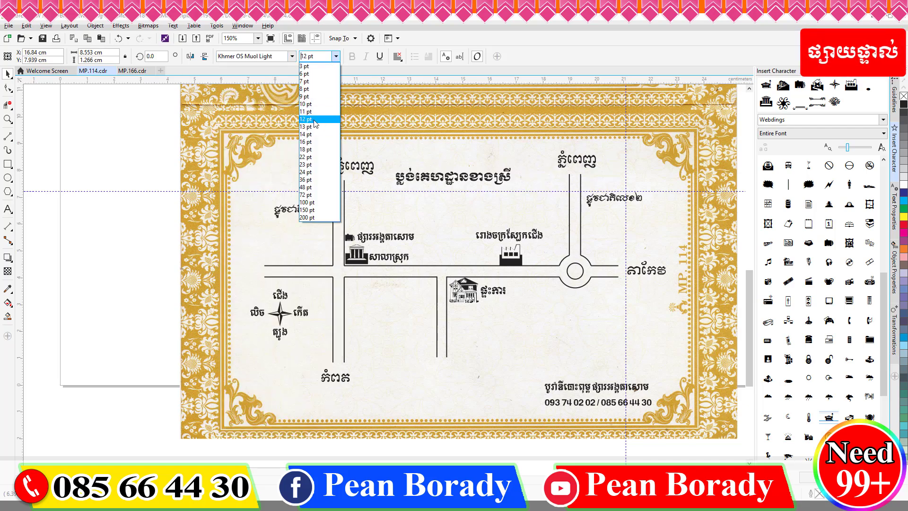
pyautogui.click(335, 56)
pyautogui.click(313, 128)
pyautogui.scroll(4, 505, 170)
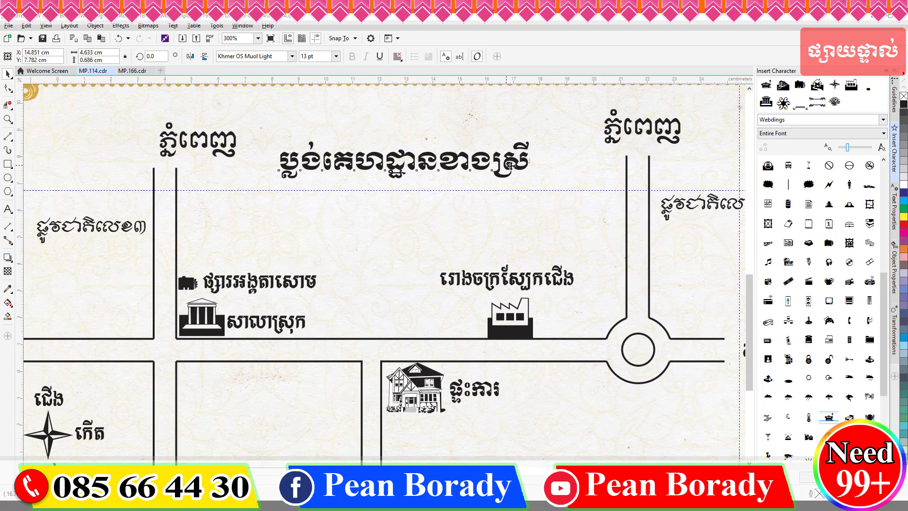
pyautogui.scroll(-4, 499, 169)
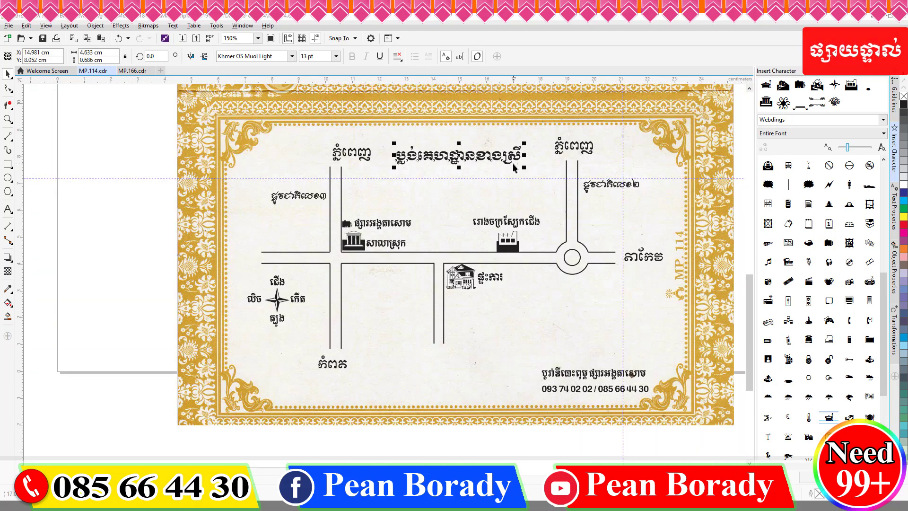
pyautogui.doubleClick(512, 142)
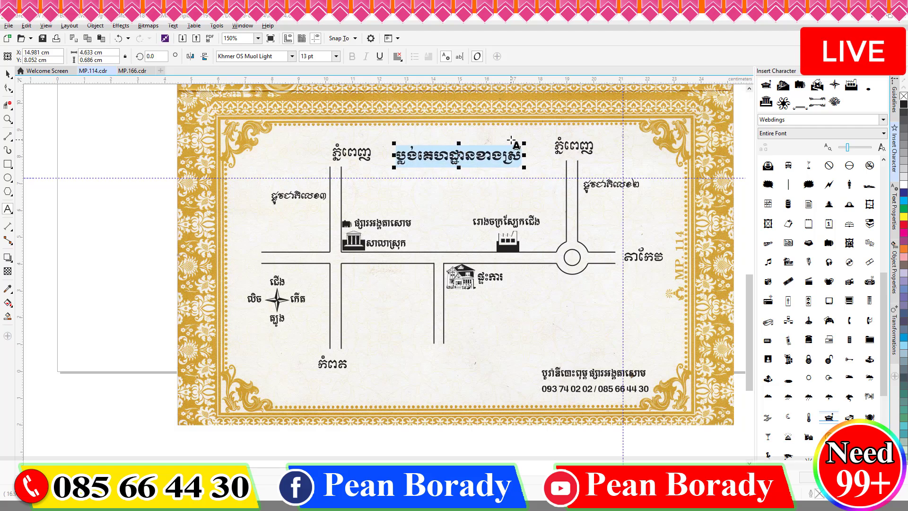
# Step: Retype the top heading as ទំនាក់ទំនងម្ចាស់ពិធី
pyautogui.write('ស')
pyautogui.hotkey('ctrl', 'z')
pyautogui.write('ទាំ')
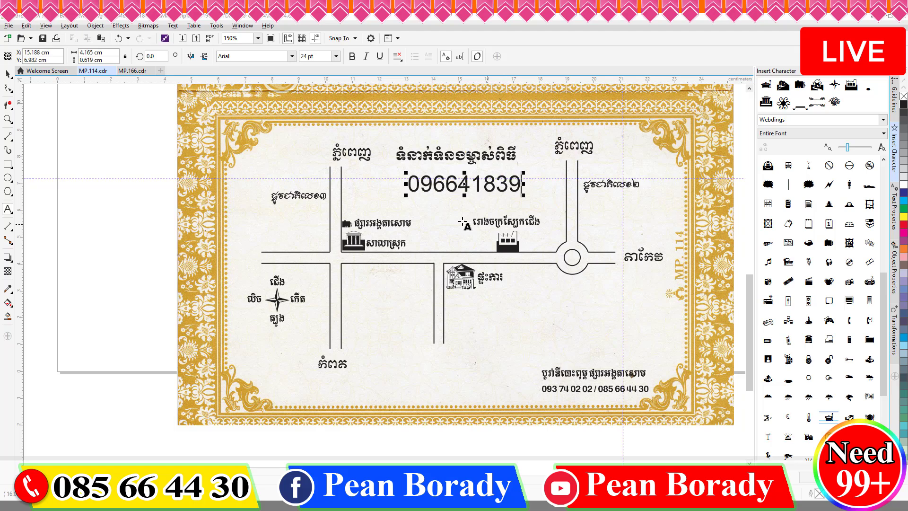
# Step: Space the host's phone number into digit pairs and make it bold
pyautogui.click(446, 184)
pyautogui.click(478, 185)
pyautogui.click(509, 185)
pyautogui.click(8, 74)
pyautogui.click(351, 56)
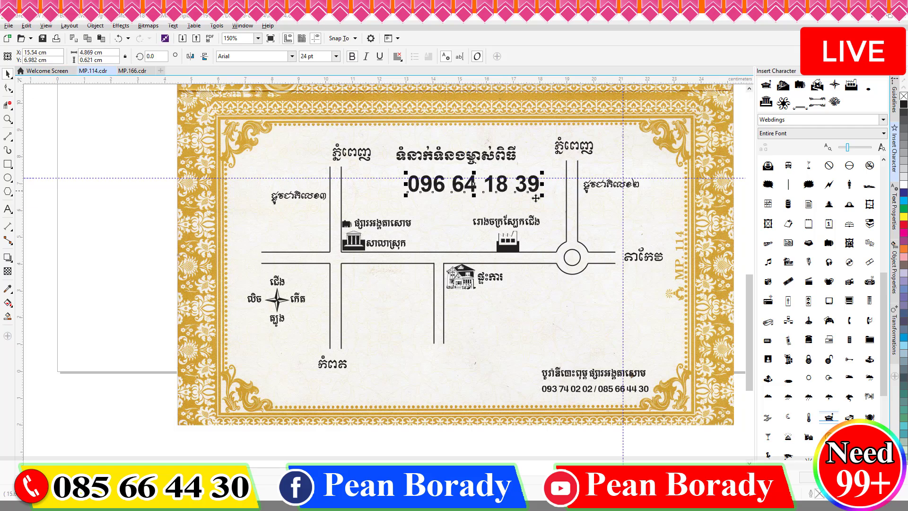
# Step: Resize the phone number with its handles to about 15 pt
pyautogui.moveTo(542, 196); pyautogui.dragTo(435, 156)
pyautogui.scroll(2, 471, 182)
pyautogui.scroll(-1, 584, 230)
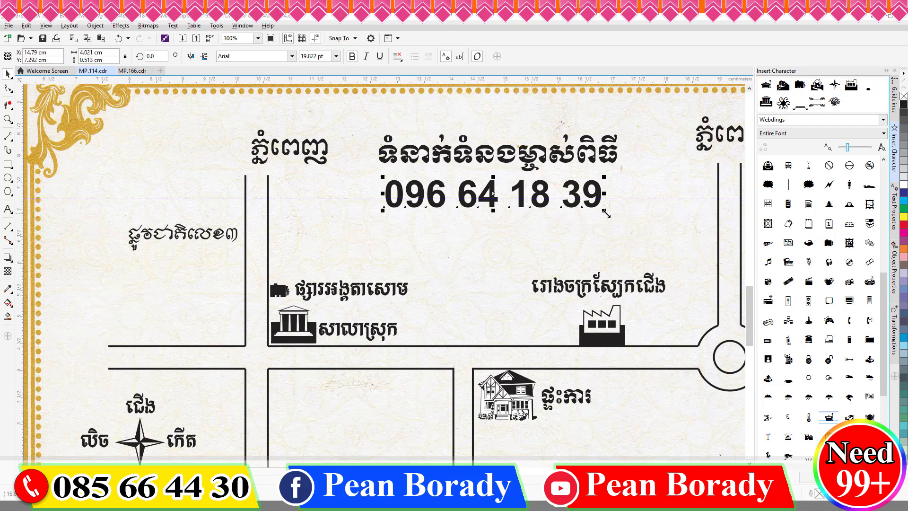
pyautogui.moveTo(604, 211); pyautogui.dragTo(626, 215)
pyautogui.moveTo(504, 215); pyautogui.dragTo(496, 198)
pyautogui.moveTo(625, 187)
pyautogui.mouseDown()
pyautogui.moveTo(604, 188)
pyautogui.moveTo(628, 188)
pyautogui.moveTo(618, 200)
pyautogui.mouseUp()
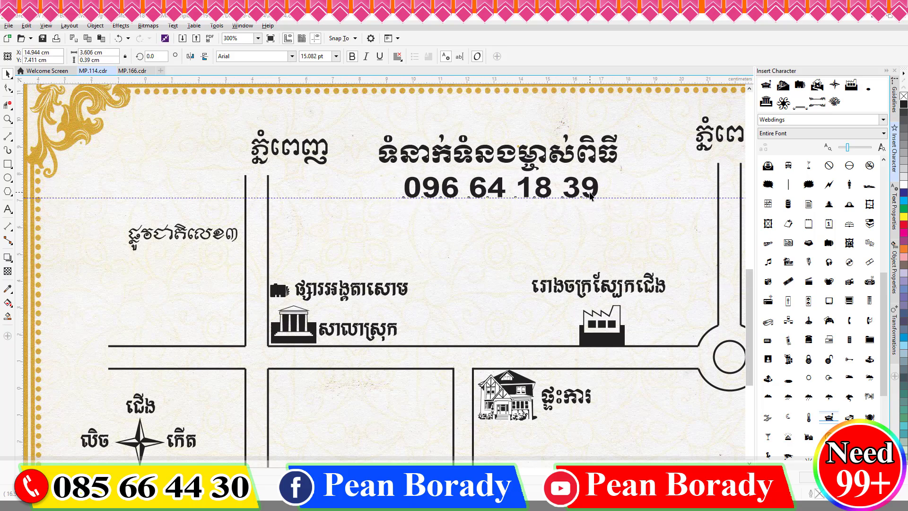
pyautogui.scroll(-2, 596, 190)
# Step: Shrink the contact heading to 11.375 pt and nudge it into position
pyautogui.click(507, 160)
pyautogui.scroll(1, 573, 183)
pyautogui.moveTo(623, 194); pyautogui.dragTo(601, 189)
pyautogui.scroll(1, 600, 187)
pyautogui.press('Up')
pyautogui.press('Right')
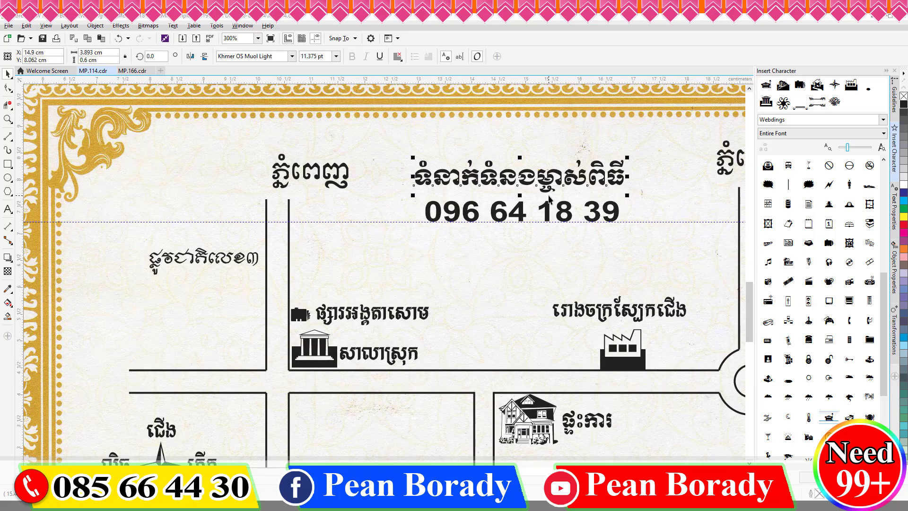
# Step: Remove the heading's solid fill and give it a thick 1.5 pt outline
pyautogui.click(903, 97)
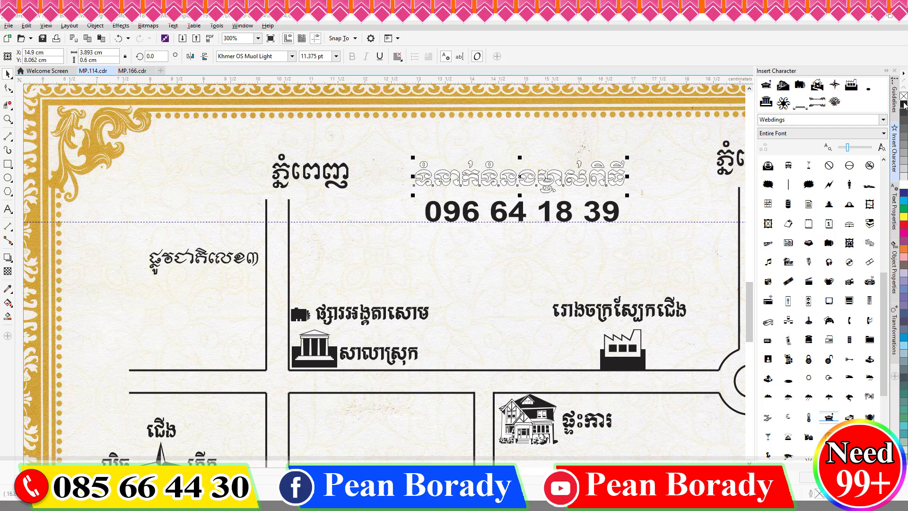
pyautogui.click(894, 272)
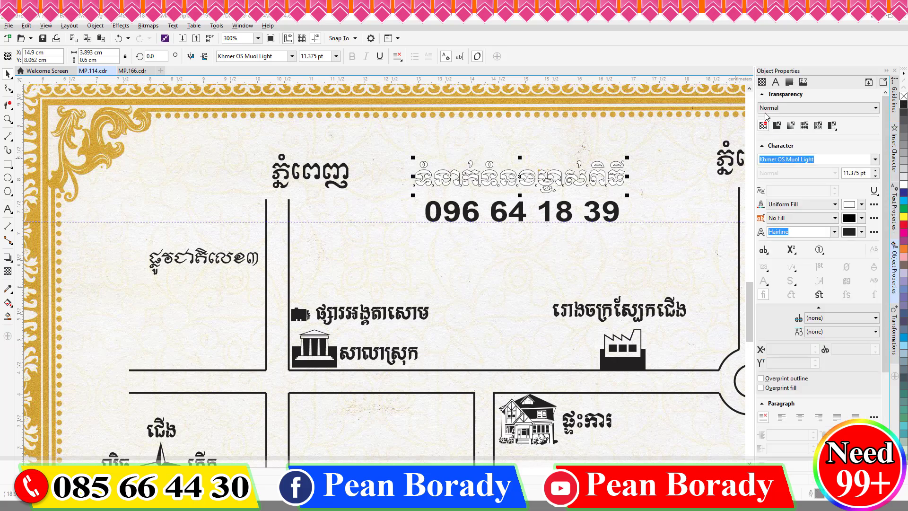
pyautogui.click(834, 180)
pyautogui.click(799, 228)
pyautogui.click(466, 229)
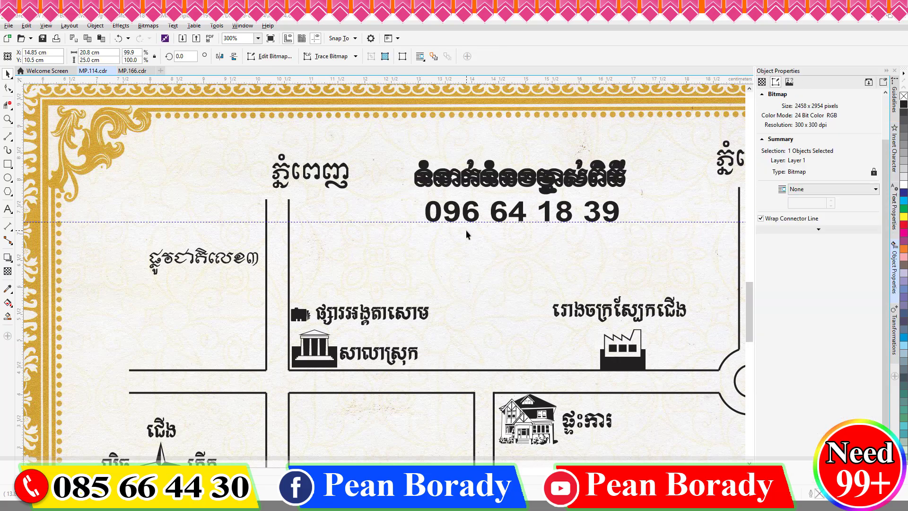
pyautogui.hotkey('ctrl', 'v')
pyautogui.scroll(-1, 509, 188)
pyautogui.scroll(-1, 475, 191)
pyautogui.press('Escape')
pyautogui.scroll(2, 497, 180)
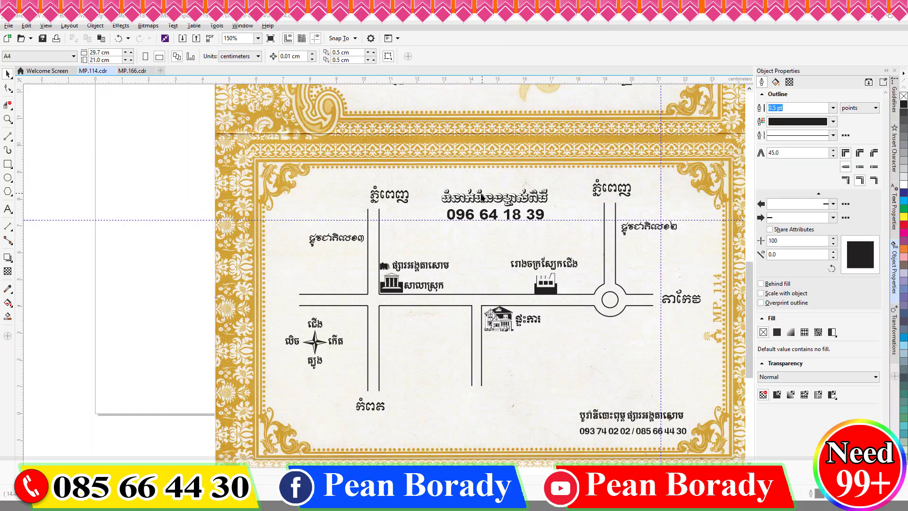
# Step: Group the heading with the phone number and centre the group between the two roads
pyautogui.click(407, 194)
pyautogui.scroll(2, 422, 210)
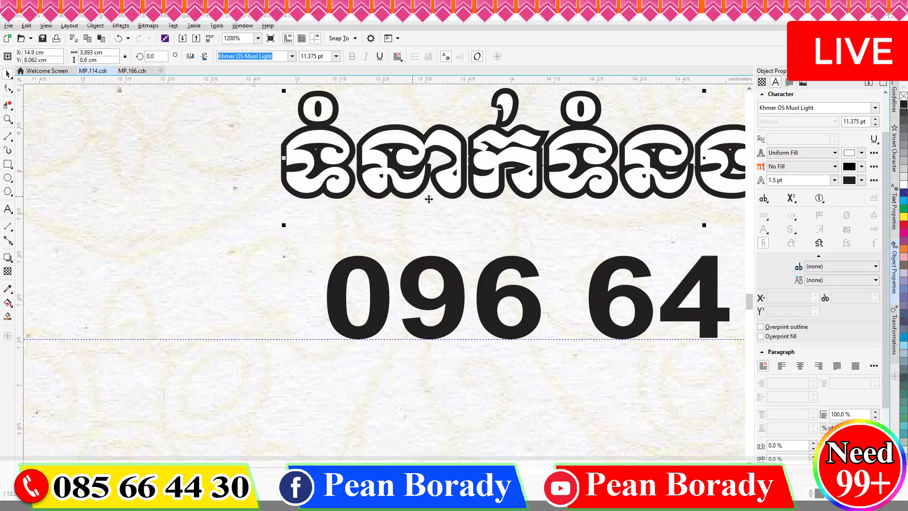
pyautogui.hotkey('ctrl', 'g')
pyautogui.scroll(-2, 446, 222)
pyautogui.moveTo(508, 219); pyautogui.dragTo(487, 223)
pyautogui.scroll(-2, 484, 241)
pyautogui.scroll(1, 495, 250)
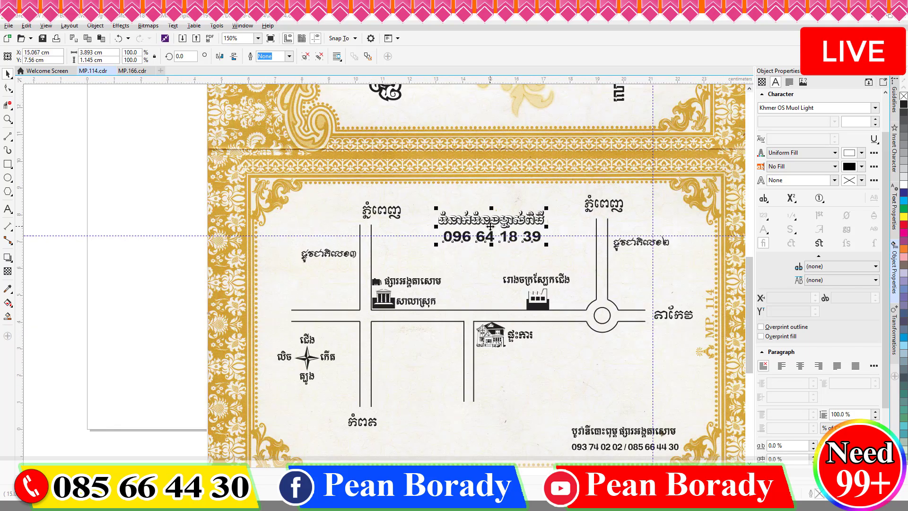
pyautogui.click(32, 246)
# Step: Type the label ក្បាលថ្នល់ផ្លូវ beside the district hall and shrink it to fit the map
pyautogui.click(8, 208)
pyautogui.click(461, 296)
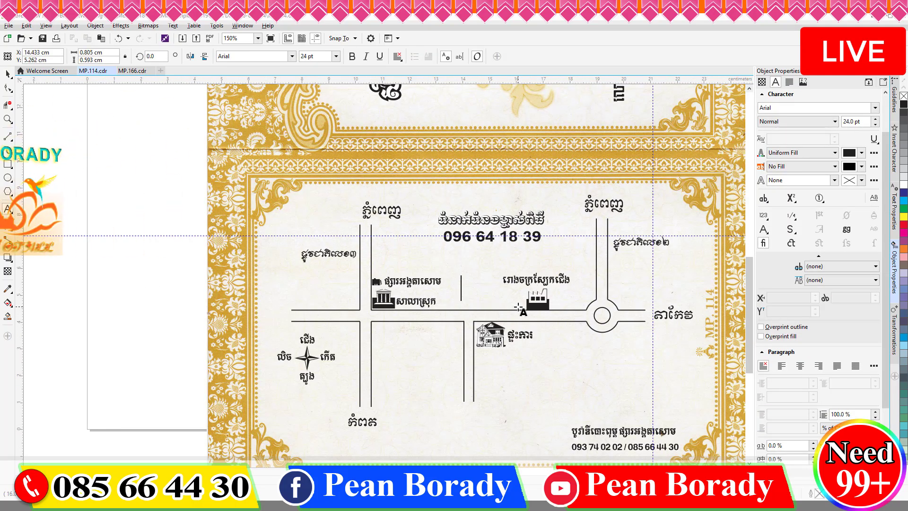
pyautogui.write('k')
pyautogui.write('្បាលថ្ម')
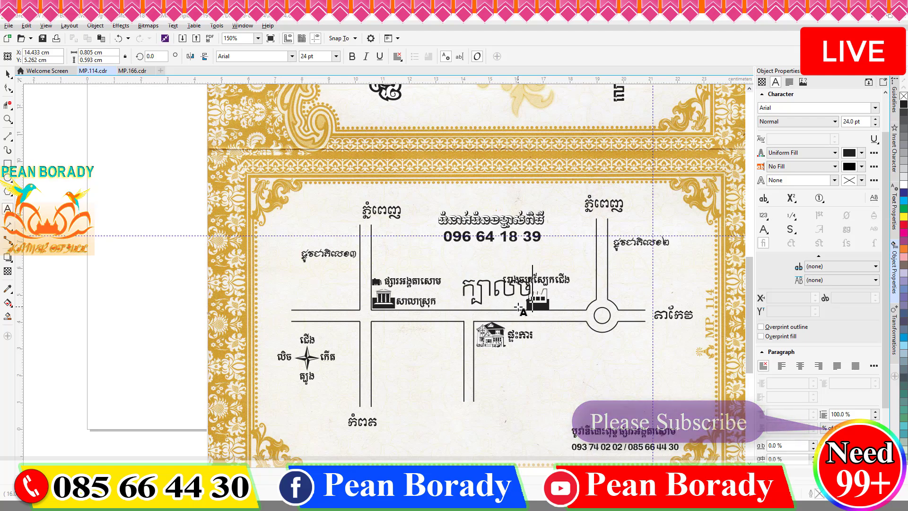
pyautogui.write('ល់ឆូវ')
pyautogui.hotkey('ctrl', 'space')
pyautogui.scroll(2, 522, 319)
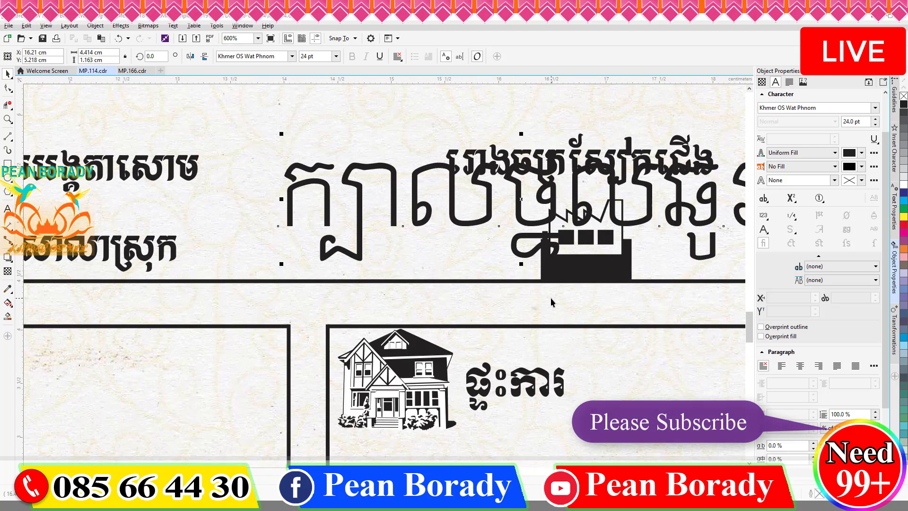
pyautogui.scroll(-1, 572, 294)
pyautogui.moveTo(667, 279); pyautogui.dragTo(445, 267)
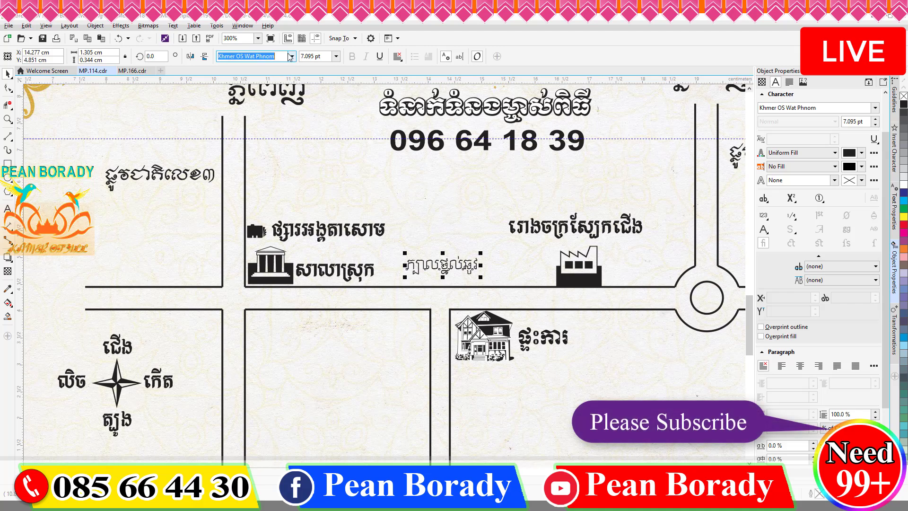
# Step: Set the label in Khmer OS Battambang at 10 pt, positioned along the main road
pyautogui.write('Khmer OS')
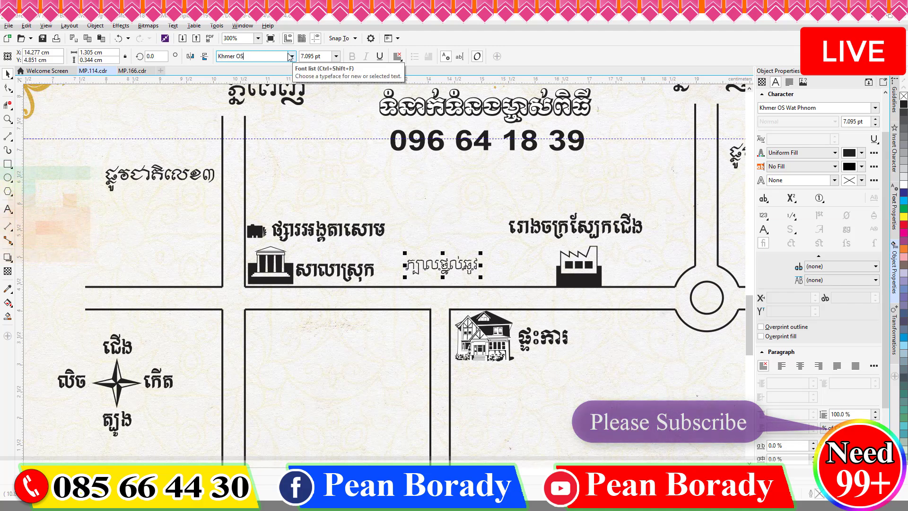
pyautogui.click(291, 57)
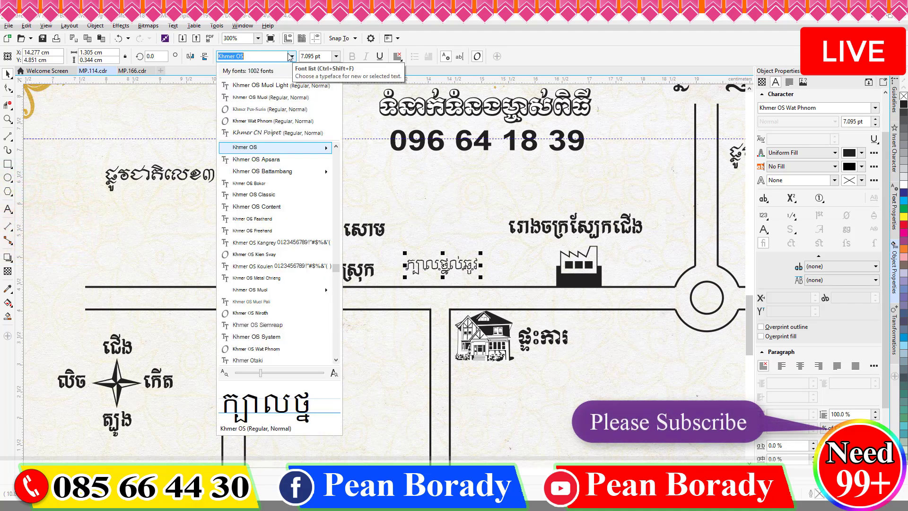
pyautogui.click(301, 175)
pyautogui.click(336, 56)
pyautogui.click(322, 114)
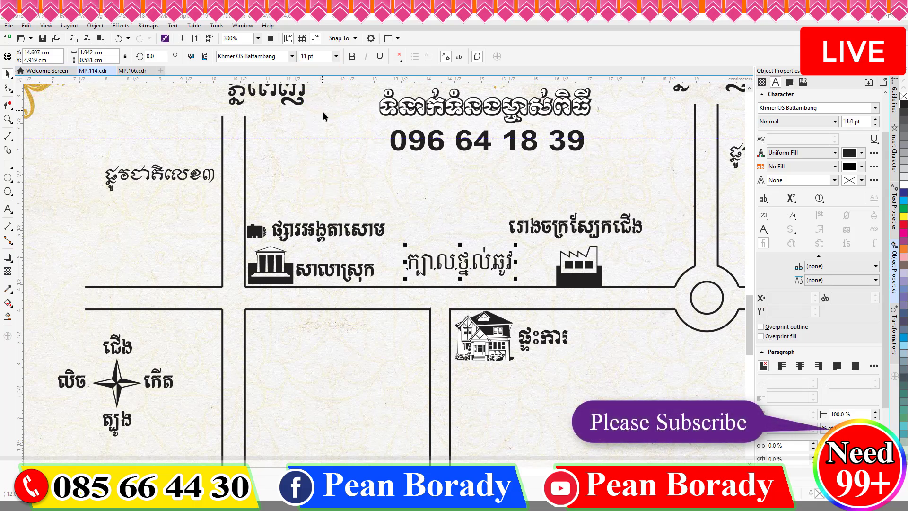
pyautogui.moveTo(479, 280)
pyautogui.mouseDown()
pyautogui.moveTo(482, 270)
pyautogui.moveTo(382, 322)
pyautogui.moveTo(461, 251)
pyautogui.moveTo(482, 244)
pyautogui.moveTo(459, 248)
pyautogui.moveTo(442, 283)
pyautogui.mouseUp()
pyautogui.click(336, 56)
pyautogui.click(320, 105)
# Step: Draw the short upward arrow under the label with an arrowhead and 0.75 pt outline
pyautogui.click(10, 138)
pyautogui.scroll(2, 443, 269)
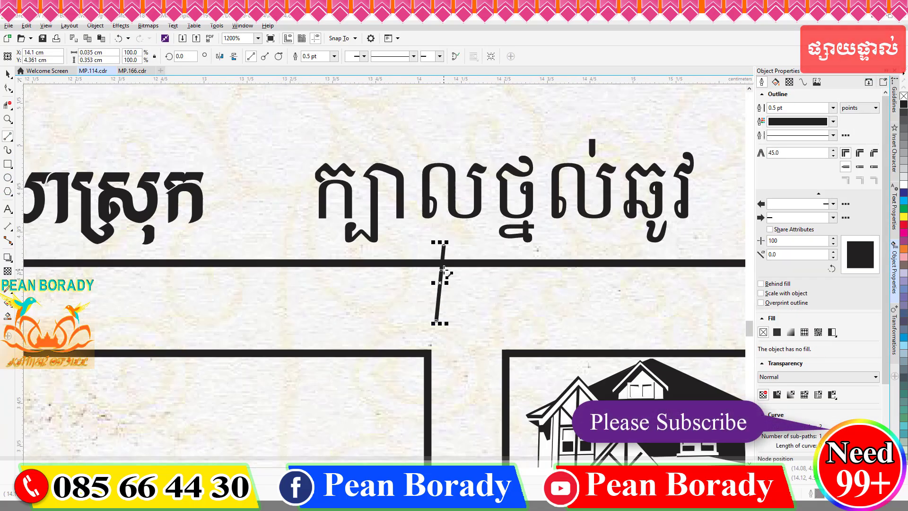
pyautogui.click(437, 57)
pyautogui.click(429, 124)
pyautogui.press('Up')
pyautogui.press('Up')
pyautogui.press('Up')
pyautogui.press('Up')
pyautogui.press('Up')
pyautogui.press('Up')
pyautogui.press('Up')
pyautogui.press('Up')
pyautogui.press('Up')
pyautogui.press('Up')
pyautogui.press('Up')
pyautogui.press('Up')
pyautogui.press('Up')
pyautogui.press('Up')
pyautogui.press('Up')
pyautogui.press('Up')
pyautogui.press('Up')
pyautogui.press('Up')
pyautogui.press('Up')
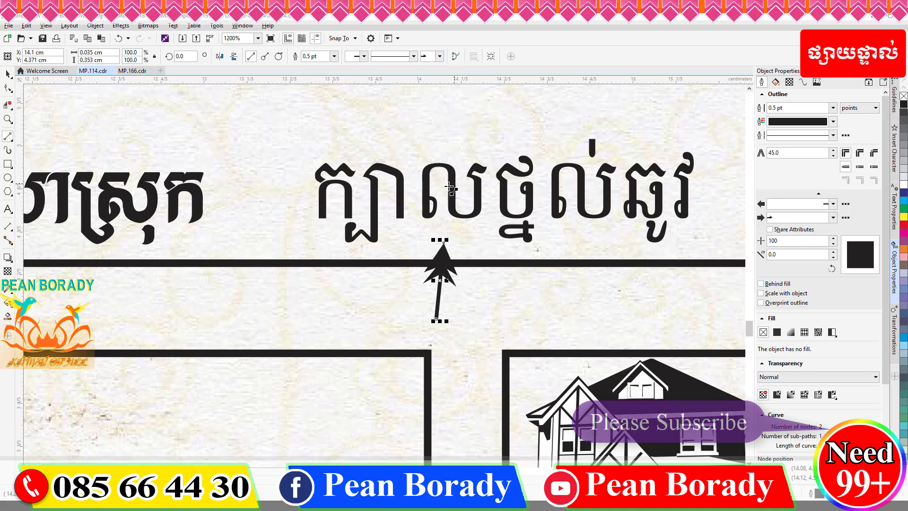
pyautogui.click(8, 75)
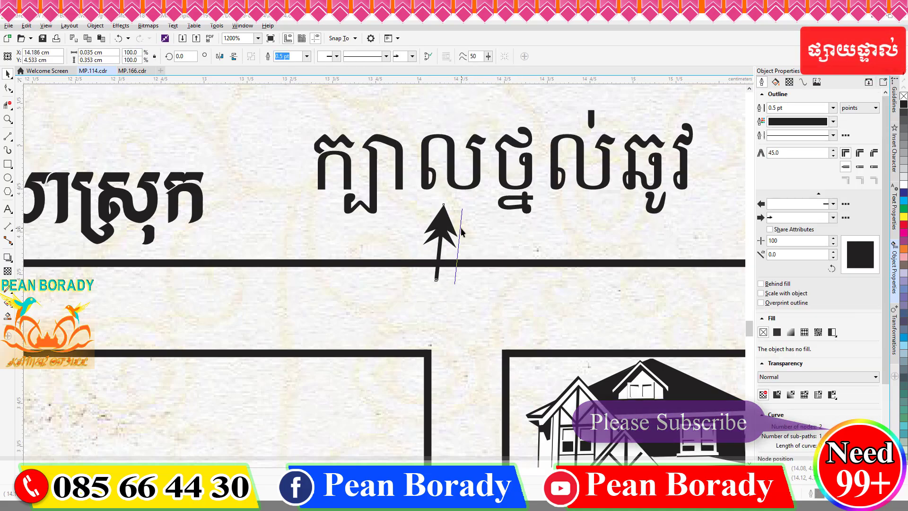
pyautogui.click(306, 56)
pyautogui.click(289, 85)
pyautogui.scroll(-2, 596, 190)
# Step: Draw a horizontal double-headed distance arrow across the lower block, 0.75 pt wide
pyautogui.click(8, 137)
pyautogui.moveTo(399, 246); pyautogui.dragTo(585, 245)
pyautogui.click(439, 57)
pyautogui.click(449, 74)
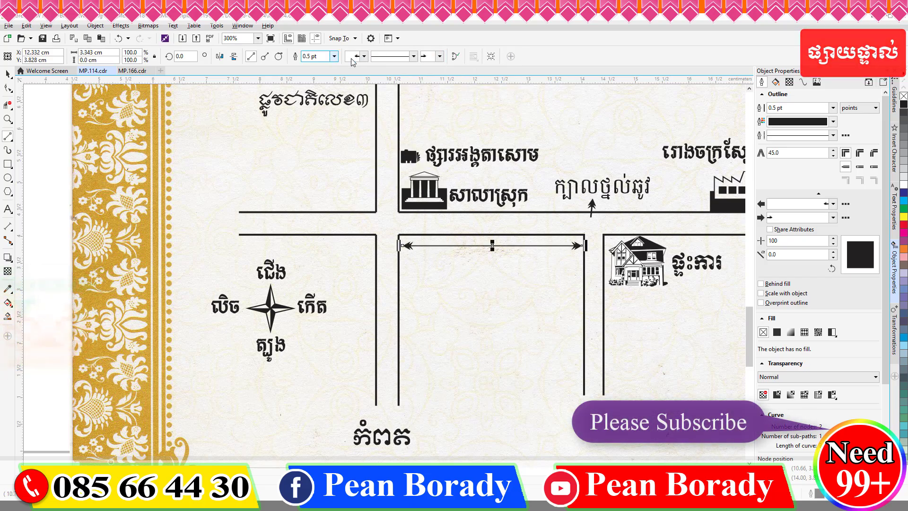
pyautogui.click(334, 56)
pyautogui.click(317, 85)
pyautogui.click(388, 57)
pyautogui.click(388, 58)
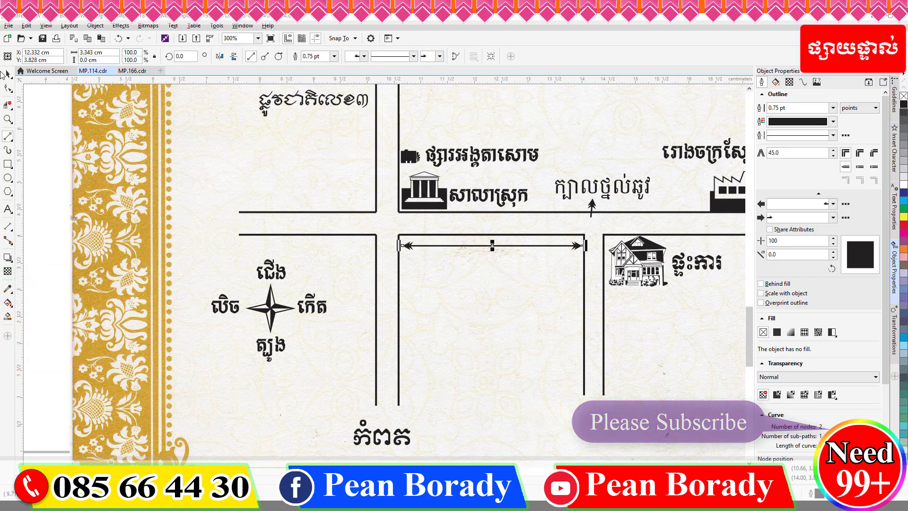
pyautogui.click(6, 74)
# Step: Type a bold 10 pt 2.5Km label below the distance arrow
pyautogui.moveTo(512, 277); pyautogui.dragTo(486, 280)
pyautogui.click(8, 208)
pyautogui.click(432, 285)
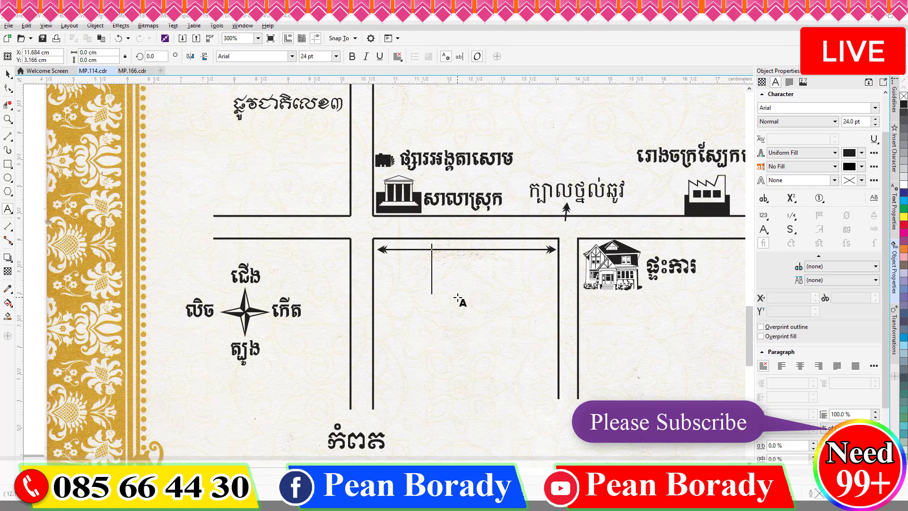
pyautogui.write('2.5Km')
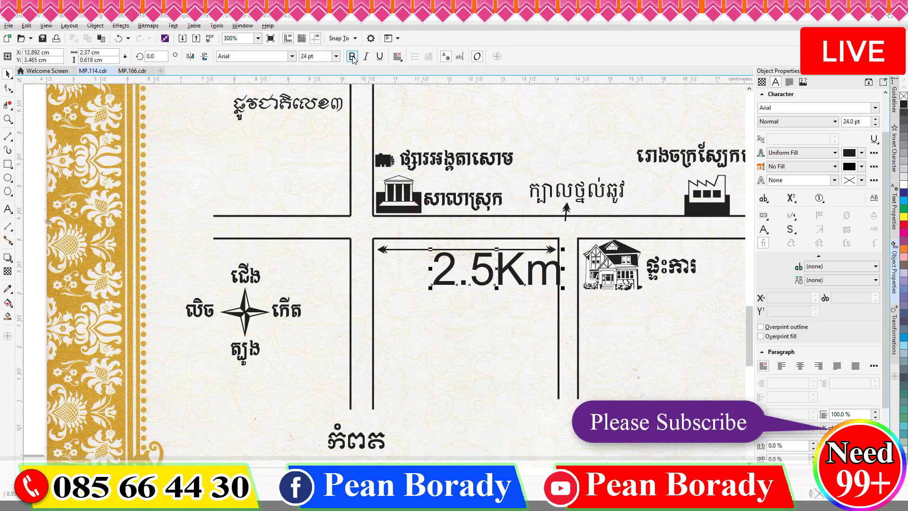
pyautogui.click(352, 56)
pyautogui.click(336, 56)
pyautogui.click(312, 102)
# Step: Shrink the 2.5Km label and centre it on the distance line, adding a vertical guide beside it
pyautogui.moveTo(469, 285); pyautogui.dragTo(494, 265)
pyautogui.scroll(4, 494, 265)
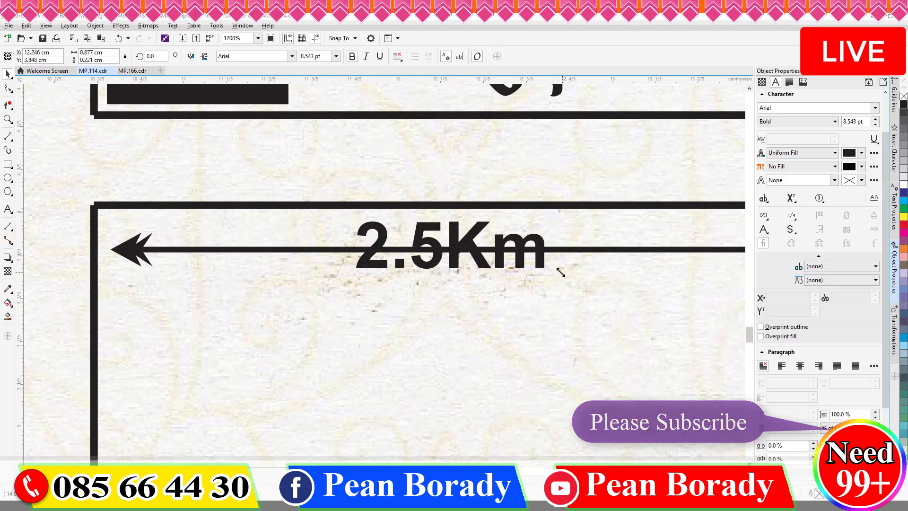
pyautogui.moveTo(560, 273); pyautogui.dragTo(539, 265)
pyautogui.scroll(-2, 529, 260)
pyautogui.click(431, 256)
pyautogui.click(457, 259)
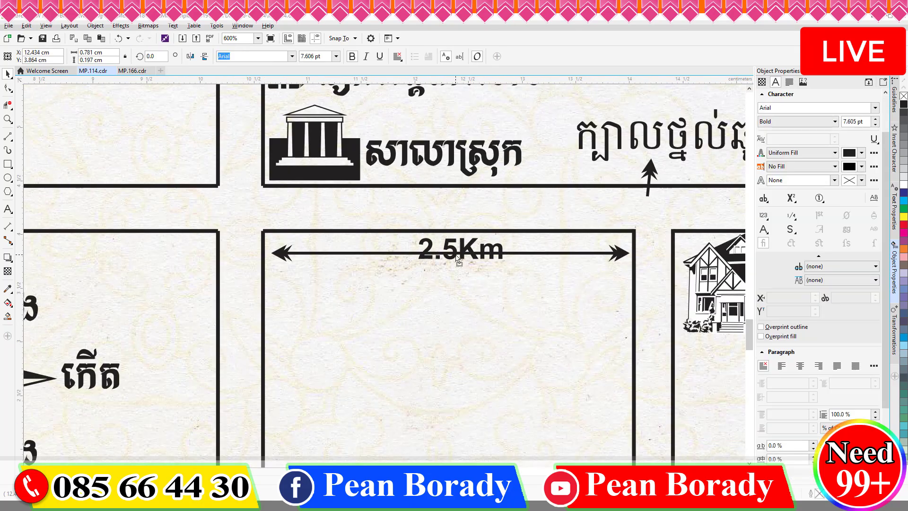
pyautogui.moveTo(456, 258); pyautogui.dragTo(452, 255)
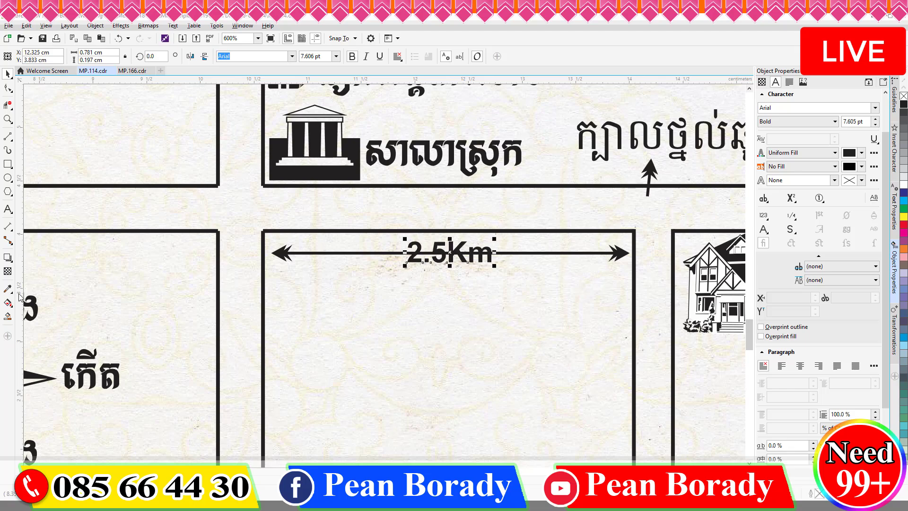
pyautogui.press('Tab')
pyautogui.press('Tab')
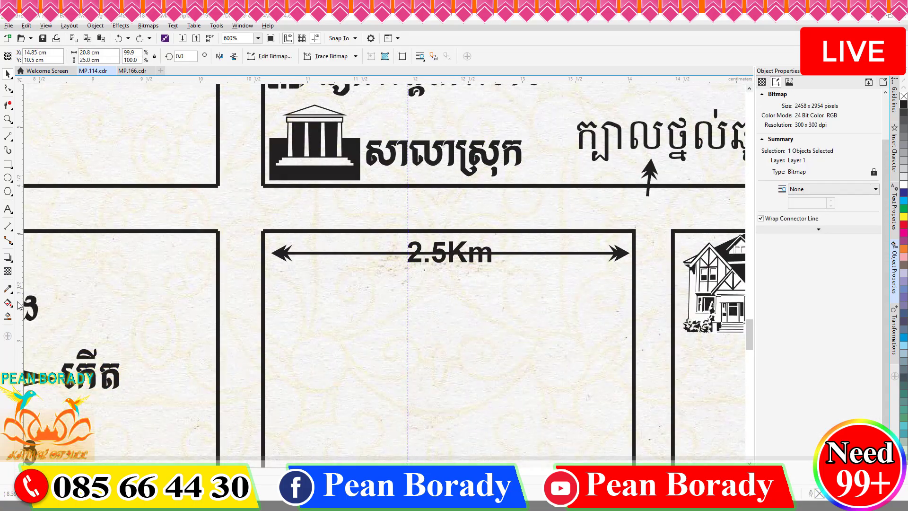
pyautogui.moveTo(19, 305); pyautogui.dragTo(490, 269)
pyautogui.click(8, 105)
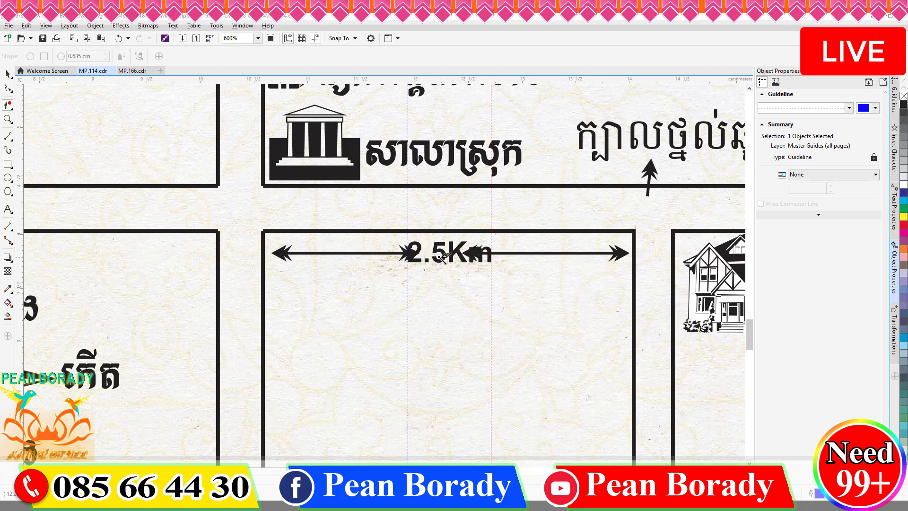
pyautogui.press('space')
# Step: Remove both the start and end arrowheads from the distance line
pyautogui.click(348, 255)
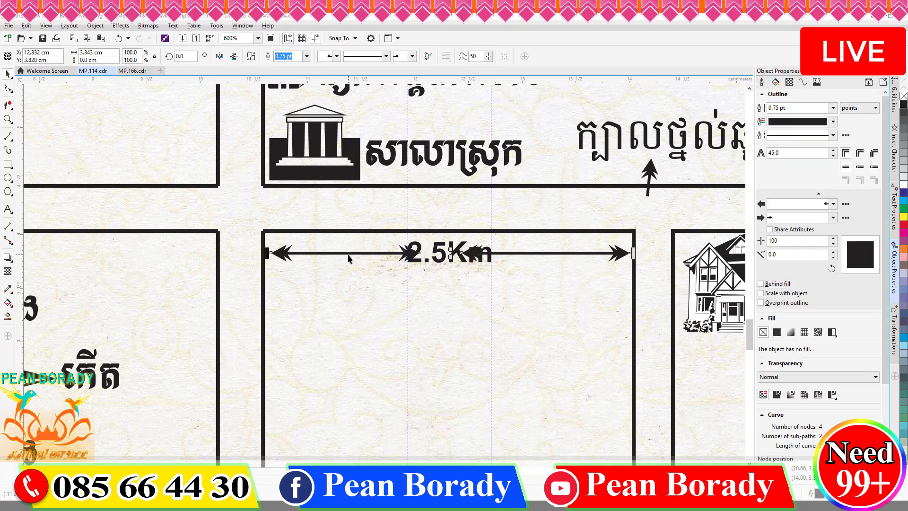
pyautogui.click(337, 58)
pyautogui.click(326, 63)
pyautogui.click(412, 56)
pyautogui.click(401, 63)
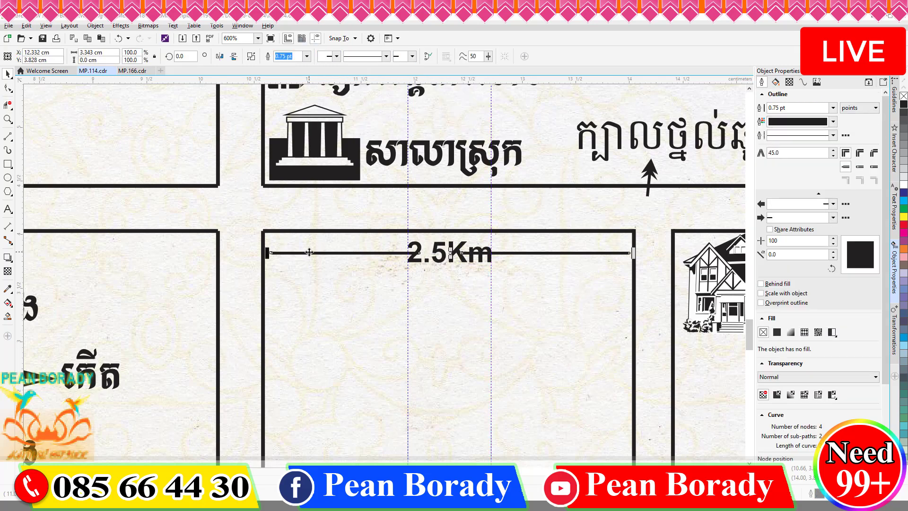
# Step: Restore the distance arrow's arrowheads and select the 2.5Km label
pyautogui.hotkey('ctrl', 'z')
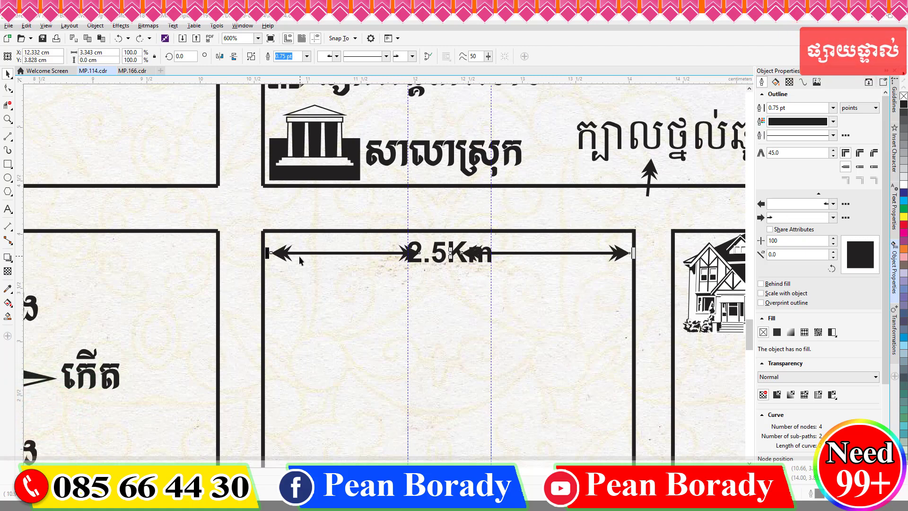
pyautogui.press('Tab')
pyautogui.click(419, 249)
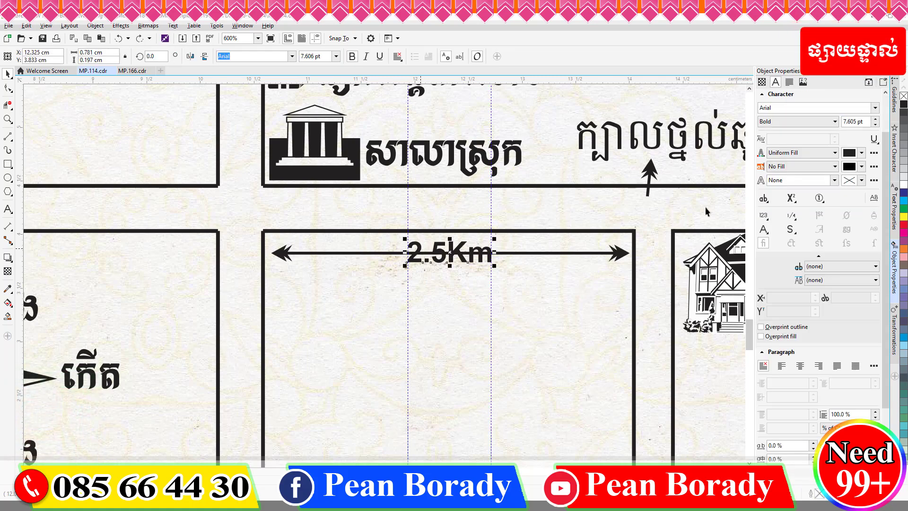
# Step: Give the 2.5Km label a white outline, trying 1.5 pt and then 4.0 pt widths
pyautogui.rightClick(903, 185)
pyautogui.click(861, 180)
pyautogui.click(834, 181)
pyautogui.click(789, 225)
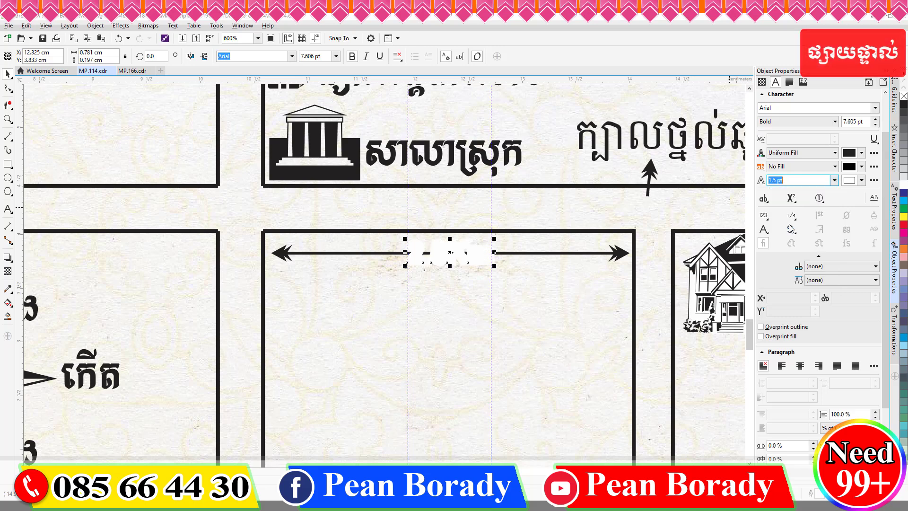
pyautogui.click(833, 183)
pyautogui.click(801, 248)
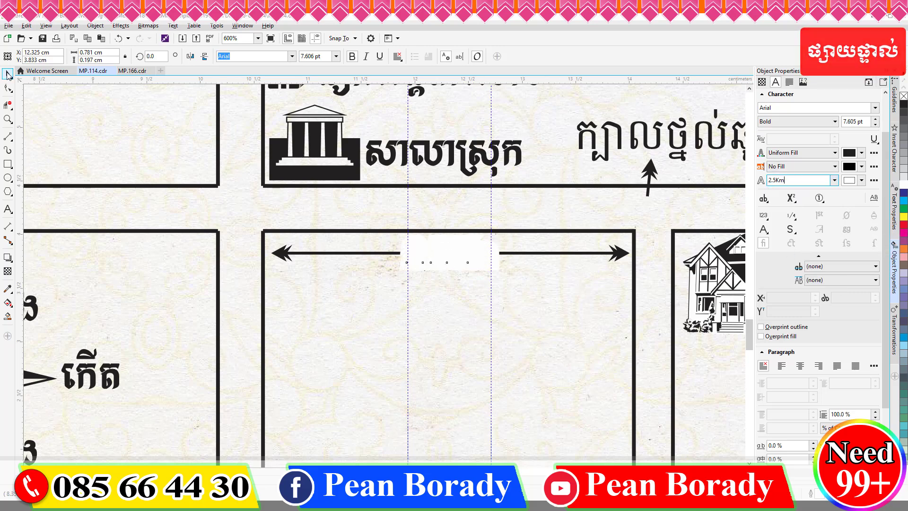
pyautogui.click(9, 74)
pyautogui.scroll(-5, 454, 283)
pyautogui.scroll(5, 326, 338)
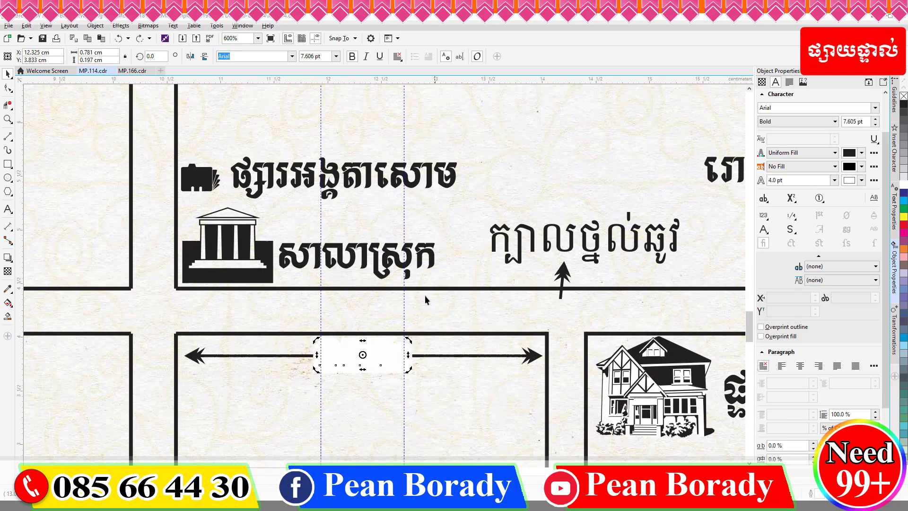
pyautogui.scroll(-4, 424, 299)
pyautogui.scroll(6, 427, 265)
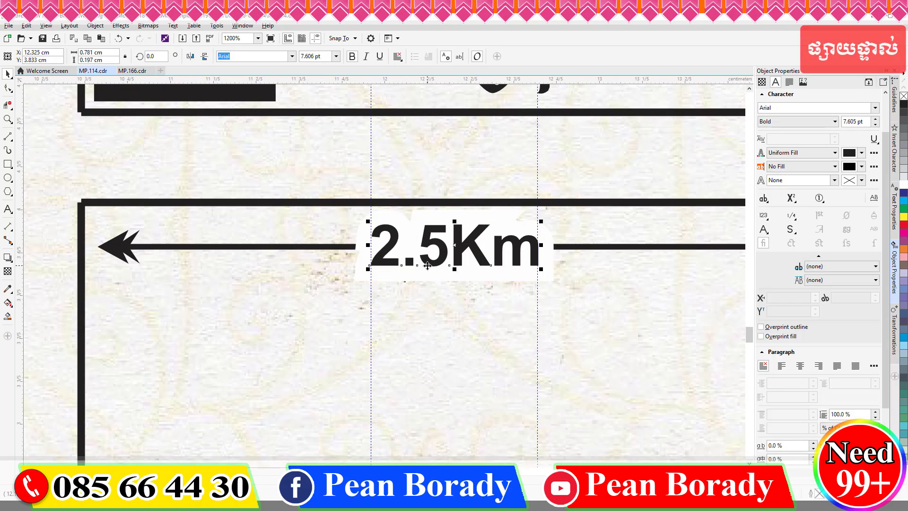
# Step: Settle the label's white outline at 3.0 pt and check it masks the arrow
pyautogui.moveTo(540, 278); pyautogui.dragTo(555, 299)
pyautogui.hotkey('ctrl', 'z')
pyautogui.click(834, 180)
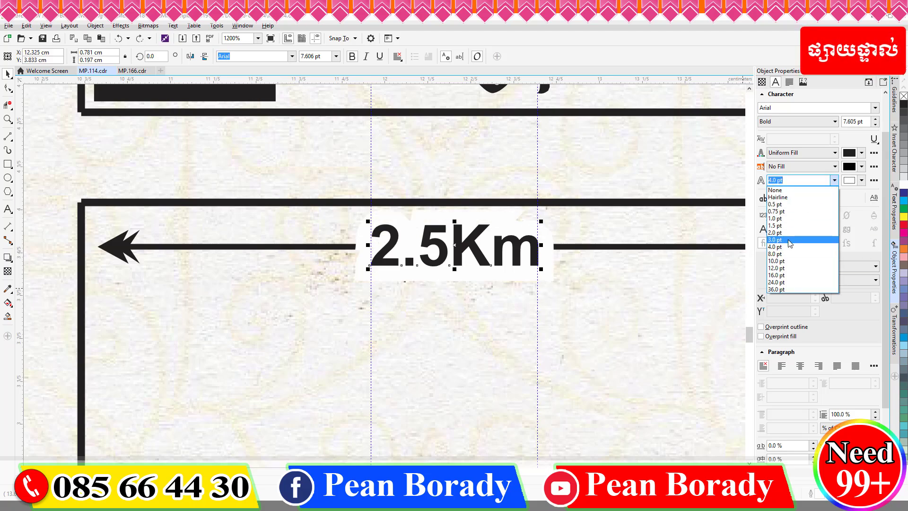
pyautogui.click(794, 241)
pyautogui.scroll(-3, 543, 306)
pyautogui.click(458, 266)
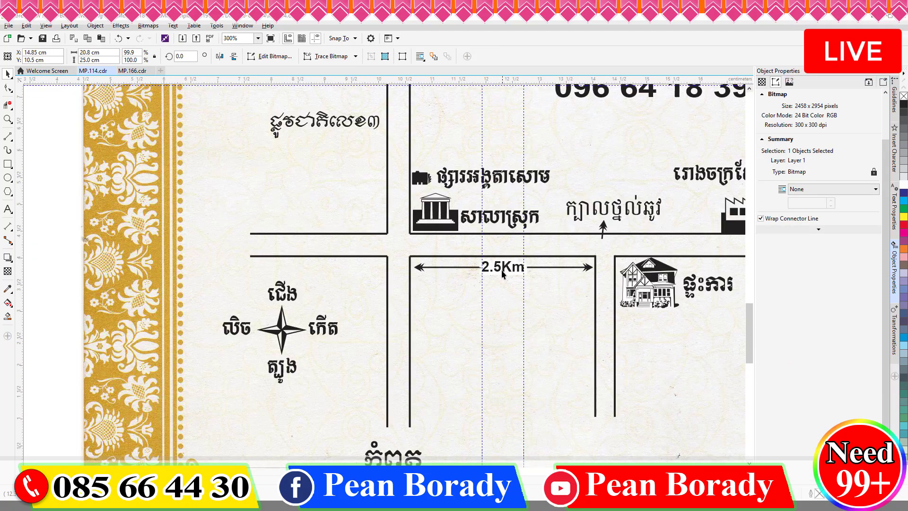
pyautogui.click(510, 275)
pyautogui.scroll(5, 508, 262)
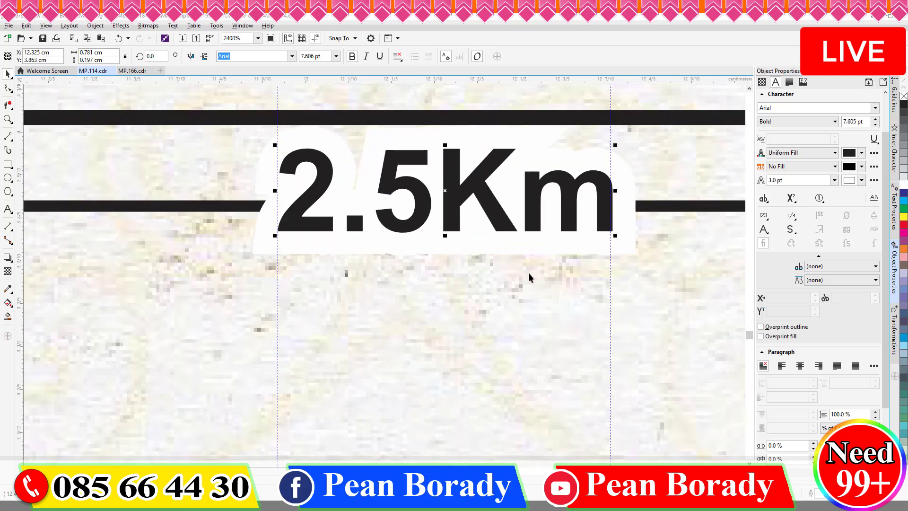
pyautogui.scroll(-7, 499, 308)
pyautogui.click(500, 308)
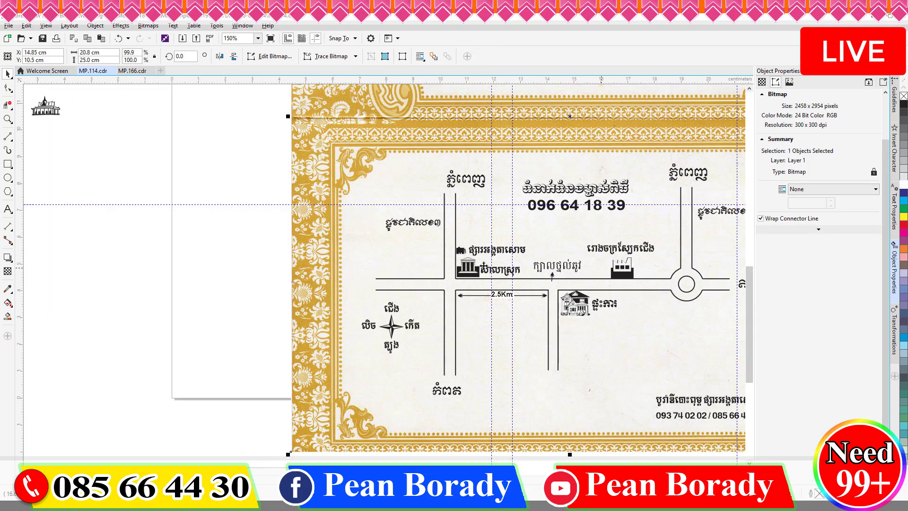
# Step: Place a copy of the road-name label below the roundabout
pyautogui.scroll(2, 483, 265)
pyautogui.scroll(-4, 270, 268)
pyautogui.press('Escape')
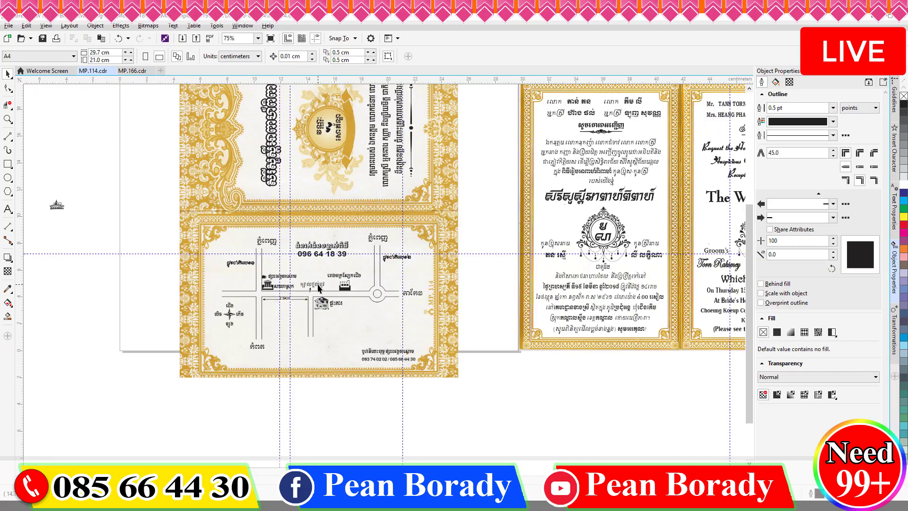
pyautogui.scroll(2, 431, 401)
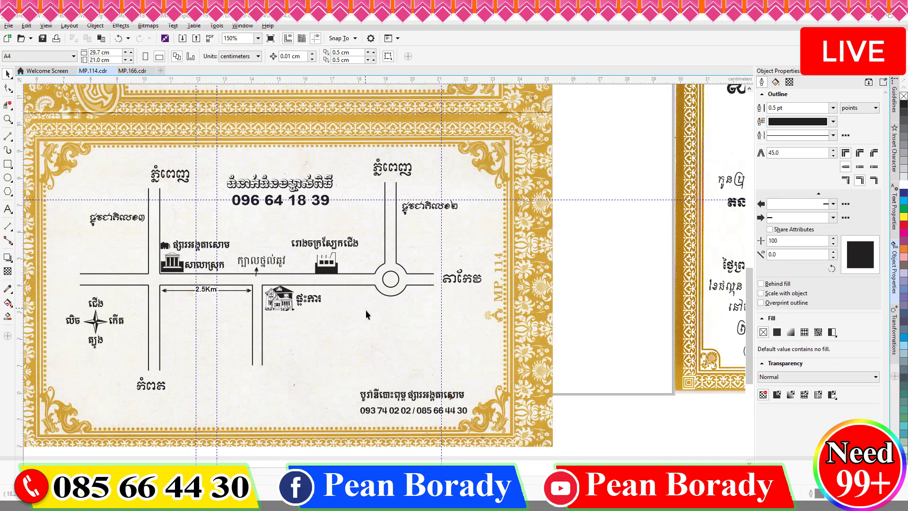
pyautogui.click(280, 266)
pyautogui.moveTo(379, 309); pyautogui.dragTo(418, 317)
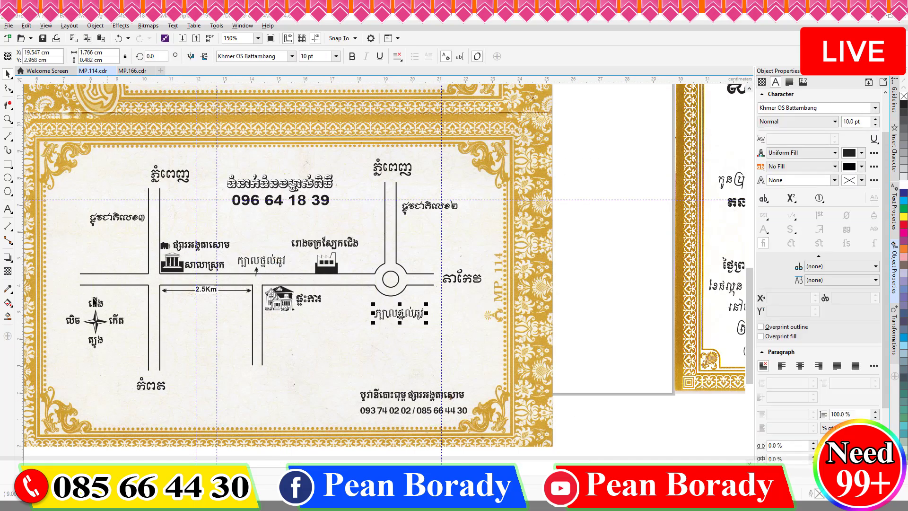
# Step: Replace the copy's text with the Khmer place name and move it into position
pyautogui.hotkey('ctrl', 'a')
pyautogui.write('v')
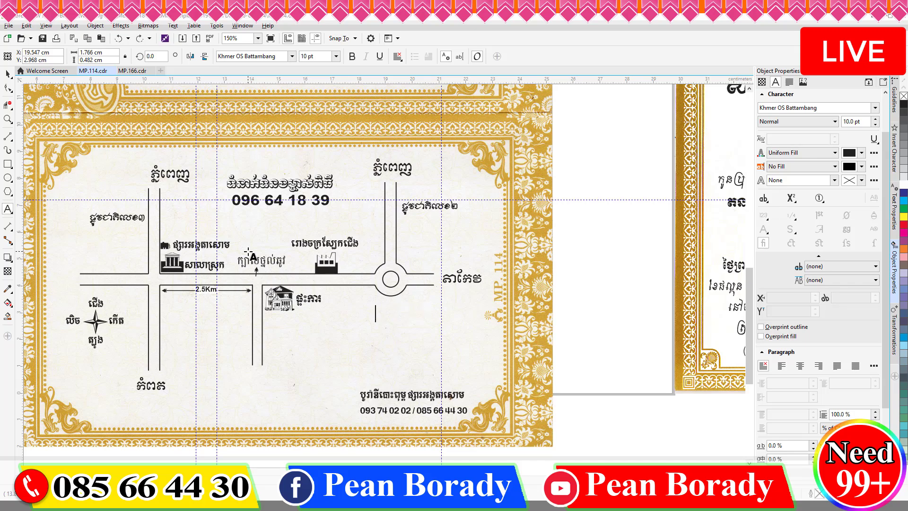
pyautogui.write('វង់មូលអូរចំបក់')
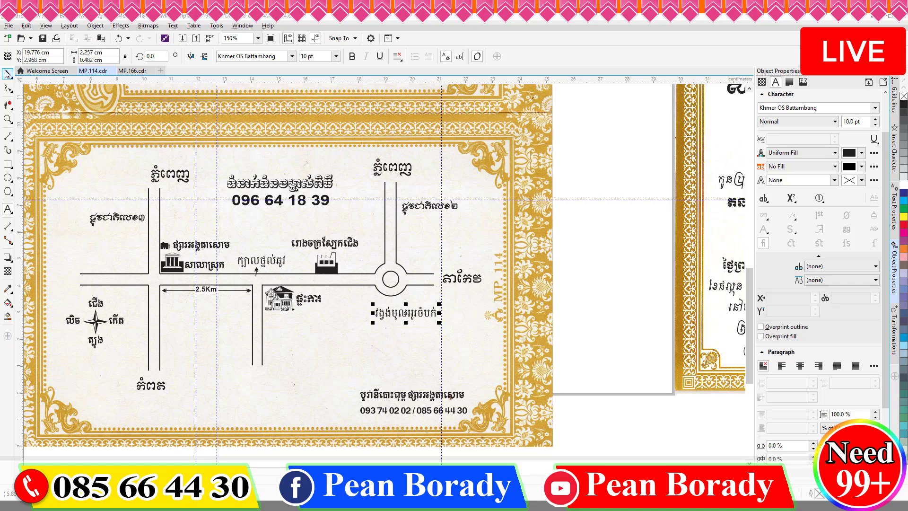
pyautogui.hotkey('ctrl', 'space')
pyautogui.scroll(4, 409, 319)
pyautogui.moveTo(395, 291); pyautogui.dragTo(349, 265)
pyautogui.scroll(-4, 514, 248)
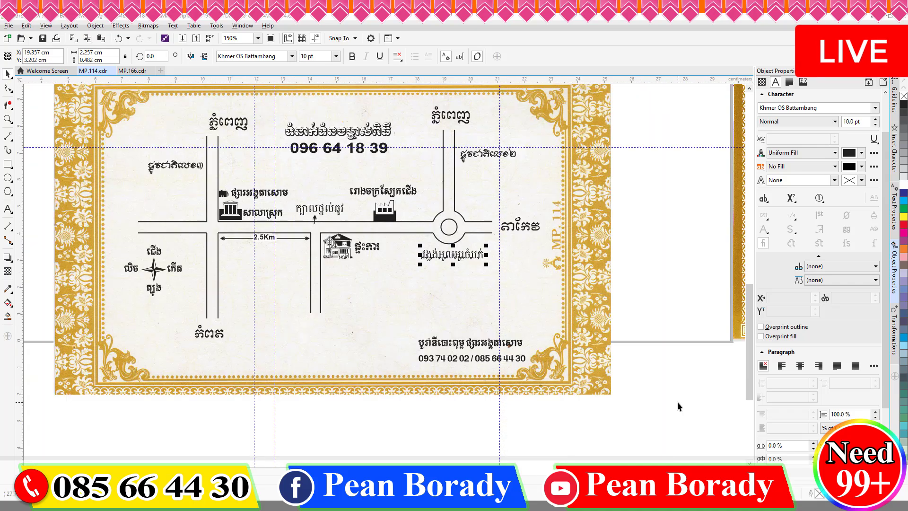
pyautogui.click(677, 405)
# Step: Select all the map objects and shift them down slightly
pyautogui.scroll(-4, 421, 225)
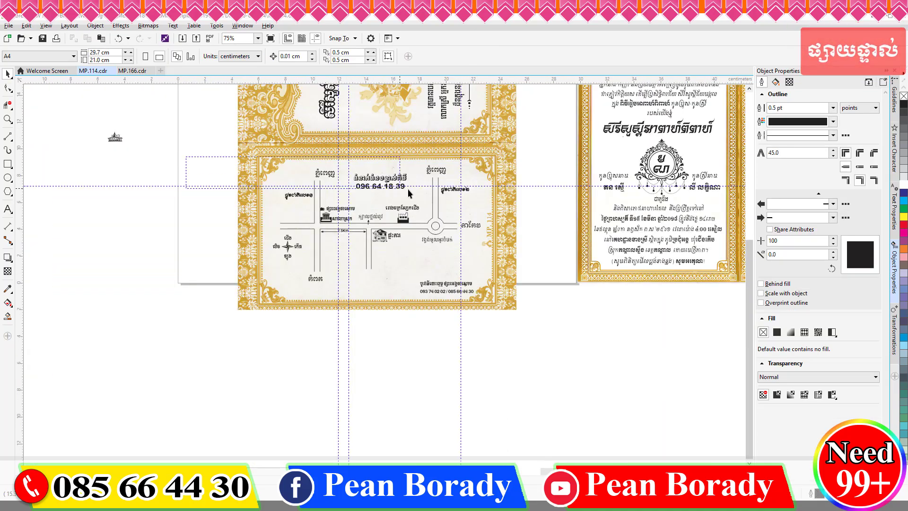
pyautogui.moveTo(407, 189); pyautogui.dragTo(493, 285)
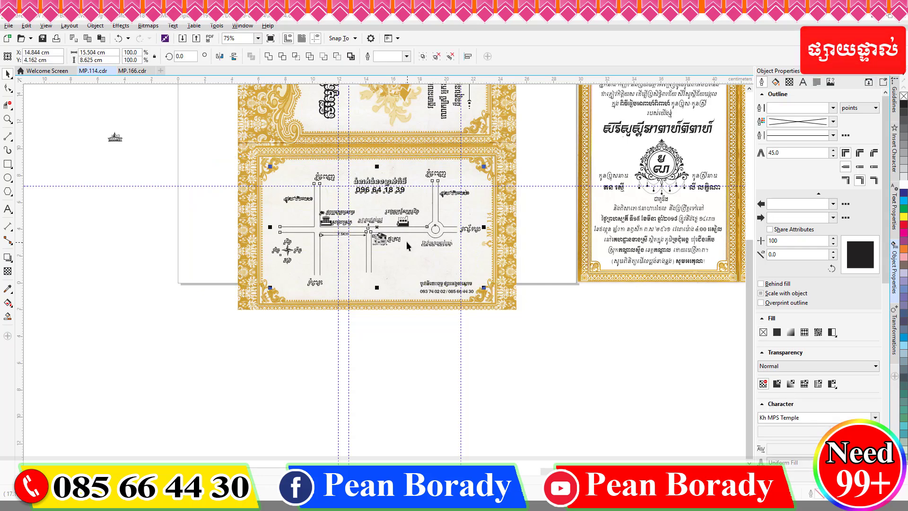
pyautogui.moveTo(406, 245); pyautogui.dragTo(406, 250)
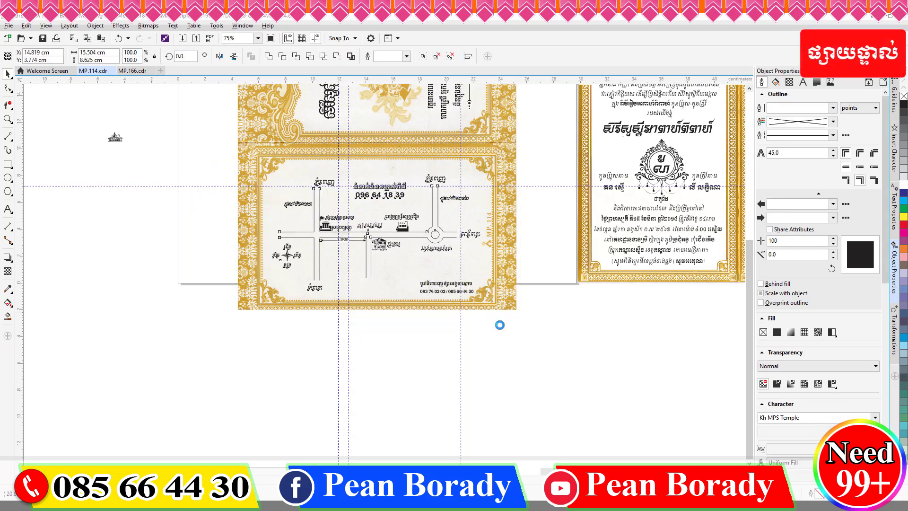
# Step: Set the bottom contact text to 11 pt and move it left and up
pyautogui.click(446, 289)
pyautogui.click(336, 56)
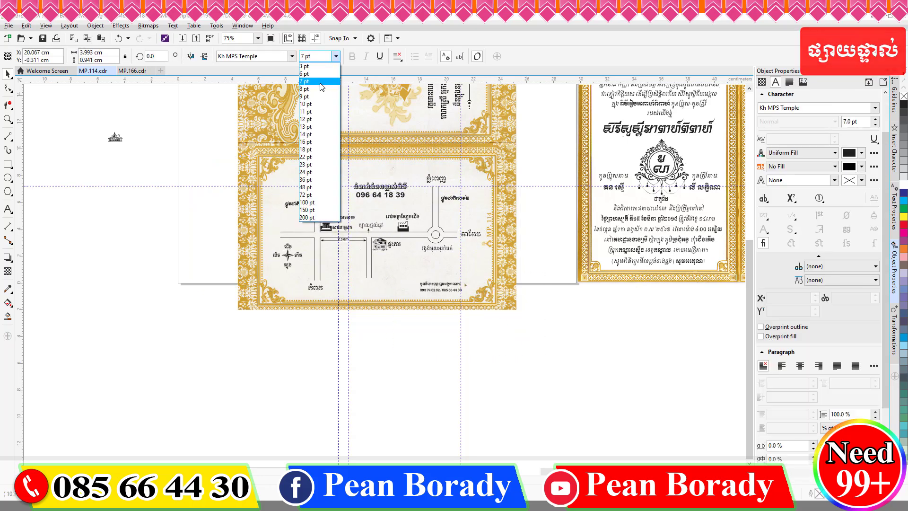
pyautogui.click(310, 112)
pyautogui.scroll(1, 468, 306)
pyautogui.moveTo(433, 275); pyautogui.dragTo(403, 266)
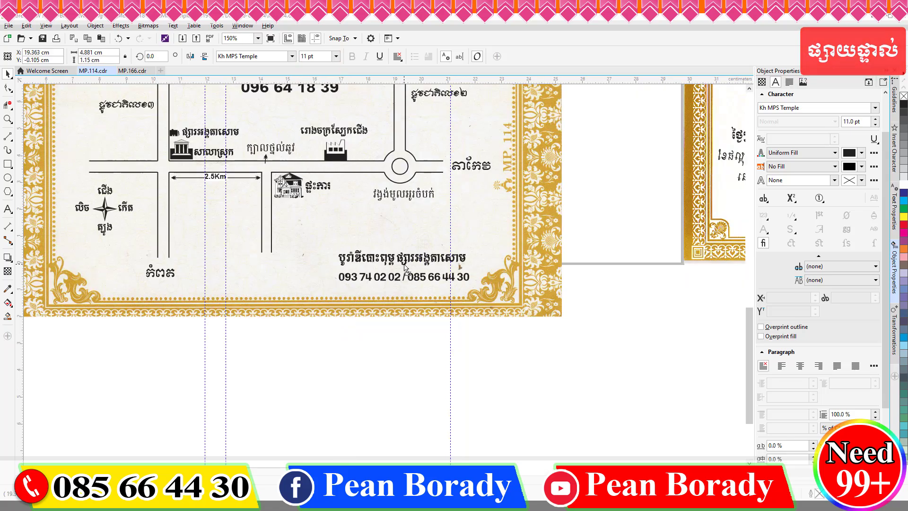
pyautogui.scroll(-1, 495, 337)
pyautogui.click(495, 336)
# Step: Rotate the whole map card to 270°, after first trying 90°
pyautogui.scroll(3, 495, 333)
pyautogui.scroll(-3, 448, 287)
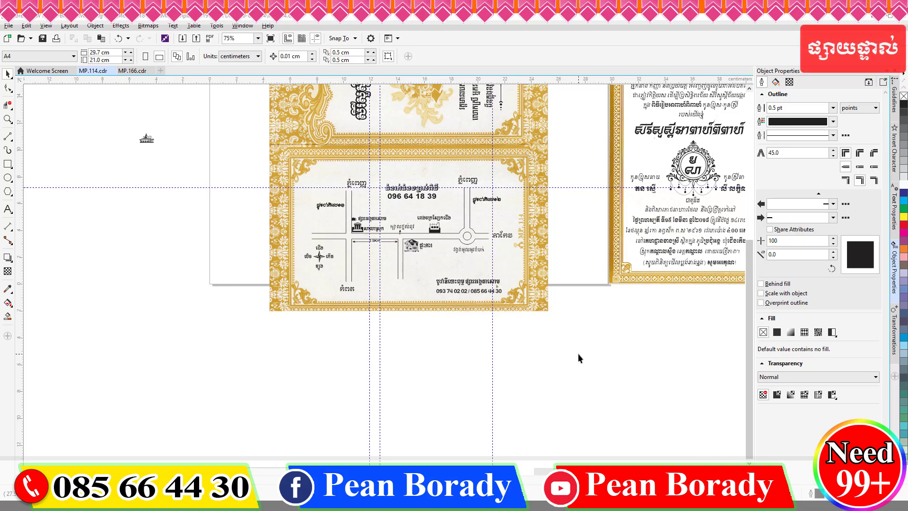
pyautogui.scroll(-3, 418, 354)
pyautogui.moveTo(368, 364); pyautogui.dragTo(368, 364)
pyautogui.doubleClick(182, 57)
pyautogui.write('90')
pyautogui.press('Return')
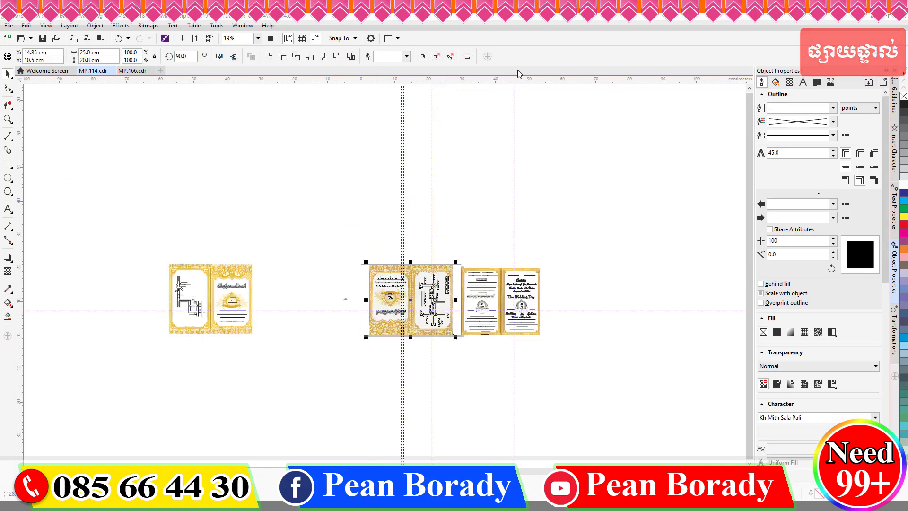
pyautogui.doubleClick(182, 56)
pyautogui.write('270')
pyautogui.press('Return')
pyautogui.scroll(3, 404, 316)
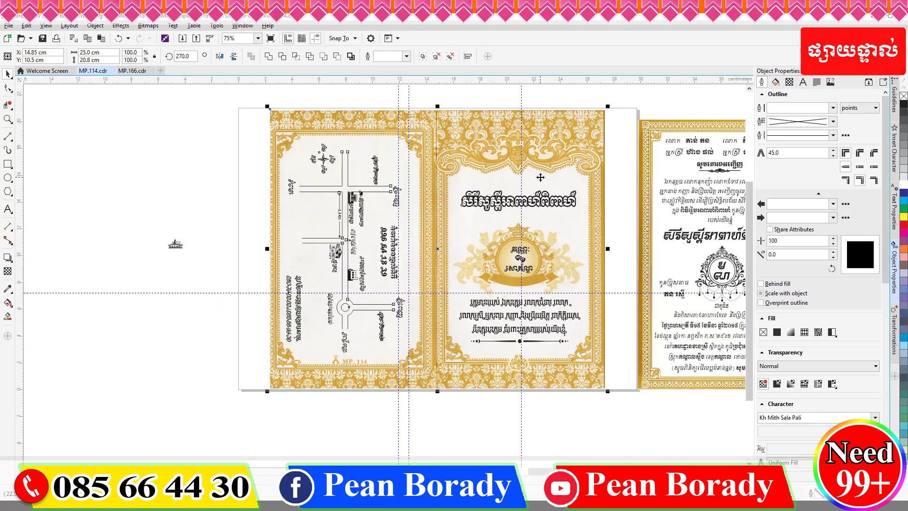
# Step: Draw a trial short line along the road, then undo it
pyautogui.scroll(3, 344, 196)
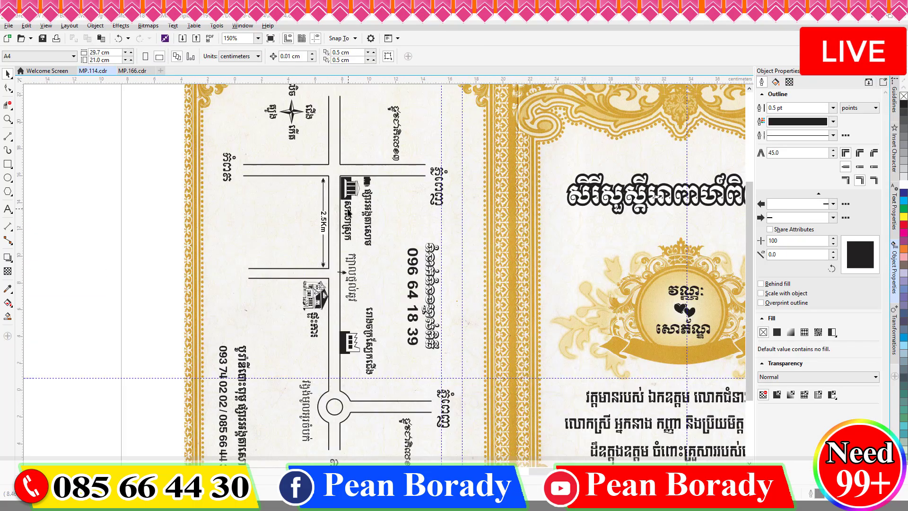
pyautogui.click(344, 197)
pyautogui.scroll(2, 344, 196)
pyautogui.press('F5')
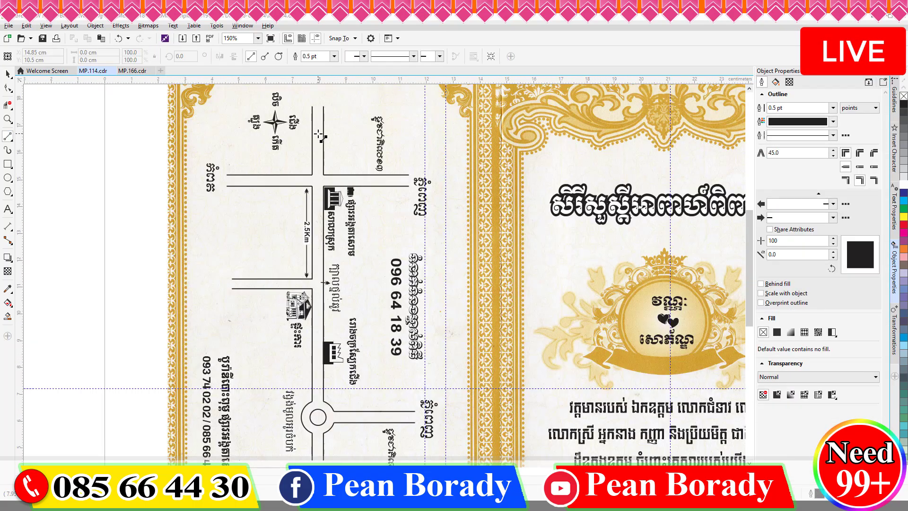
pyautogui.moveTo(317, 134); pyautogui.dragTo(316, 147)
pyautogui.press('space')
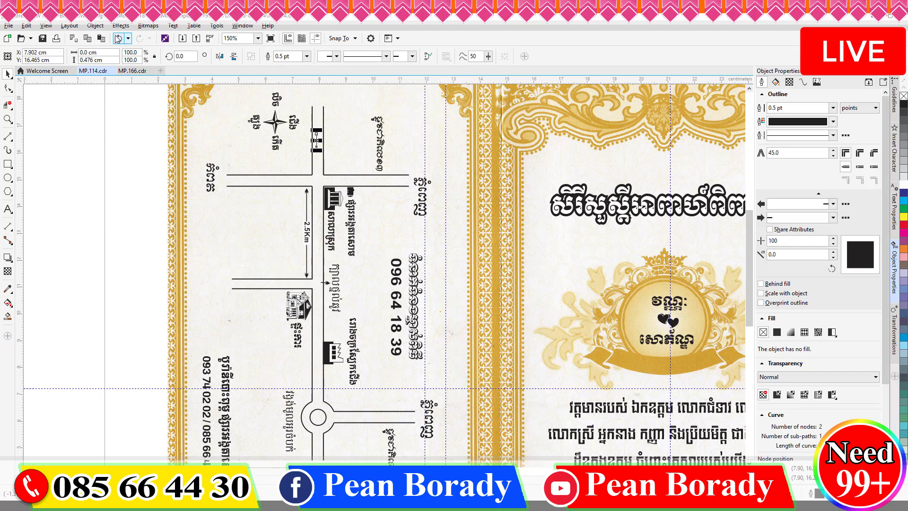
pyautogui.click(118, 39)
# Step: Set the 2-Point Line default to 0.75 pt with a filled end arrowhead
pyautogui.press('F5')
pyautogui.click(334, 56)
pyautogui.click(312, 80)
pyautogui.click(431, 311)
pyautogui.click(439, 56)
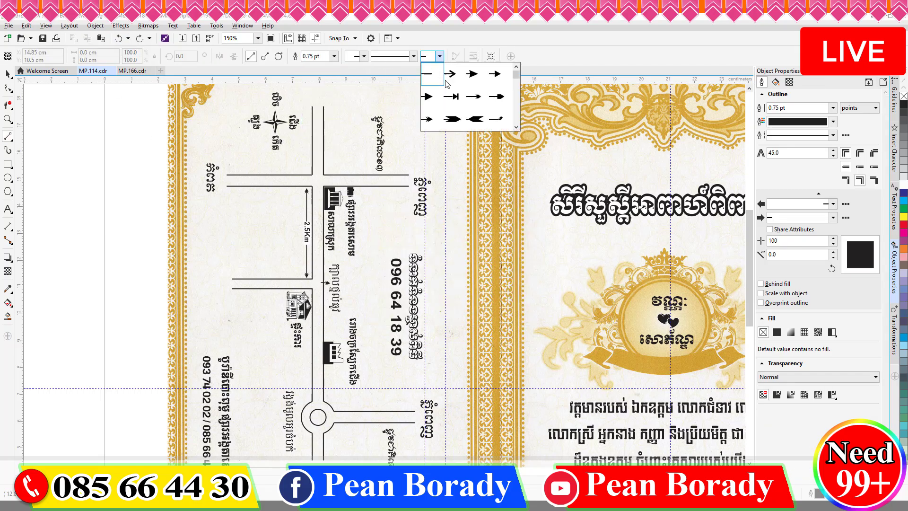
pyautogui.click(449, 74)
pyautogui.click(431, 311)
pyautogui.scroll(3, 319, 122)
# Step: Draw a downward direction arrow on the vertical road and an upward one further down
pyautogui.moveTo(320, 112); pyautogui.dragTo(320, 161)
pyautogui.scroll(-2, 477, 222)
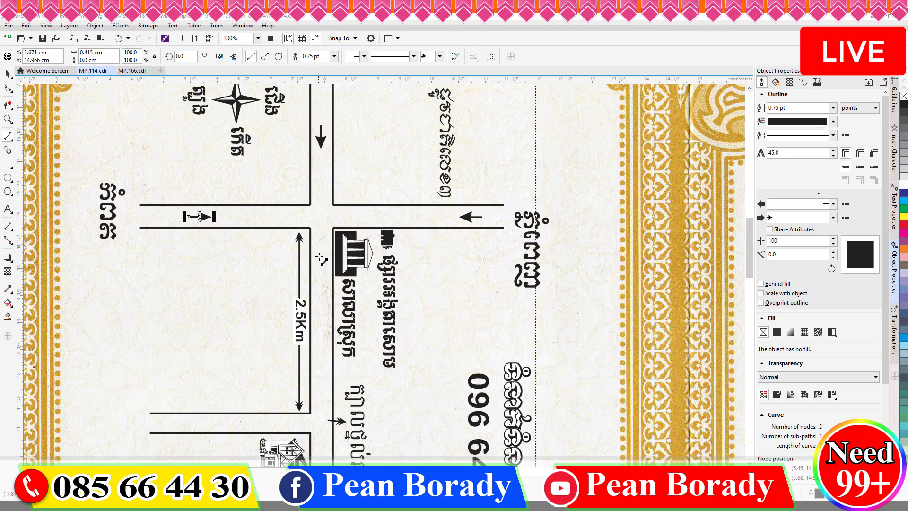
pyautogui.scroll(-3, 322, 288)
pyautogui.scroll(5, 361, 307)
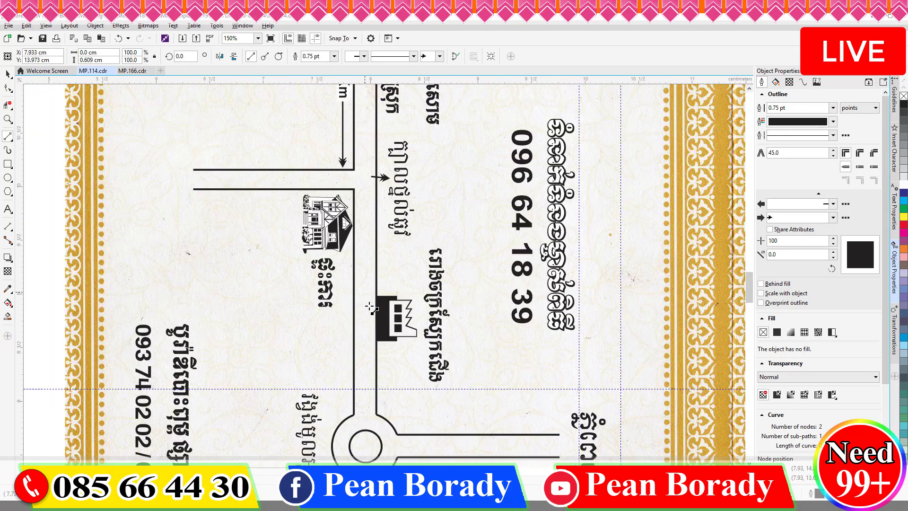
pyautogui.moveTo(362, 383); pyautogui.dragTo(363, 301)
pyautogui.scroll(-3, 363, 302)
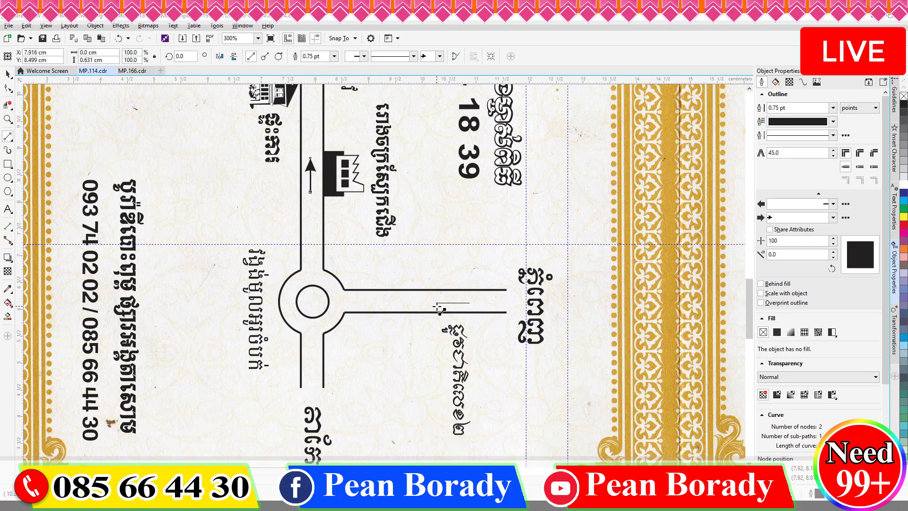
pyautogui.scroll(-4, 335, 308)
pyautogui.scroll(2, 347, 227)
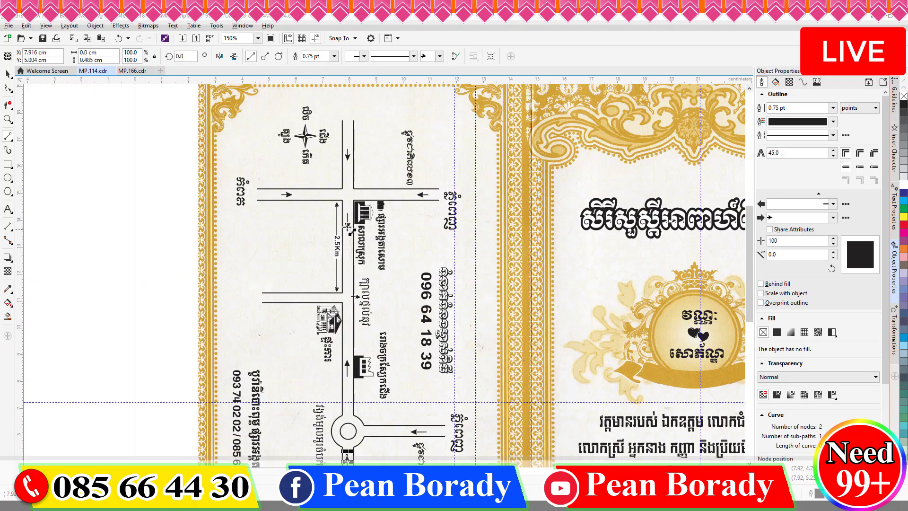
pyautogui.scroll(-2, 357, 183)
pyautogui.press('space')
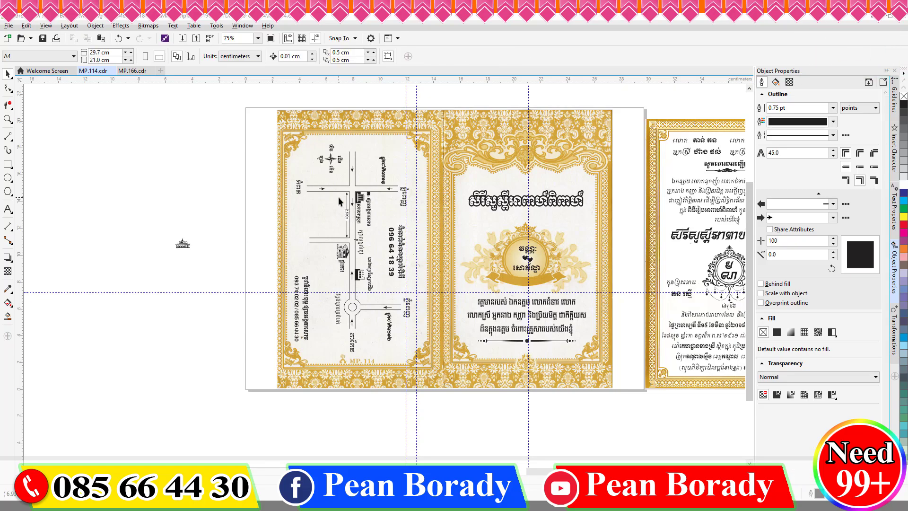
# Step: Move the temple icon onto the map, rotate it to 270°, and place it beside the left road
pyautogui.click(290, 223)
pyautogui.moveTo(289, 223); pyautogui.dragTo(325, 201)
pyautogui.scroll(8, 325, 201)
pyautogui.hotkey('ctrl', 'r')
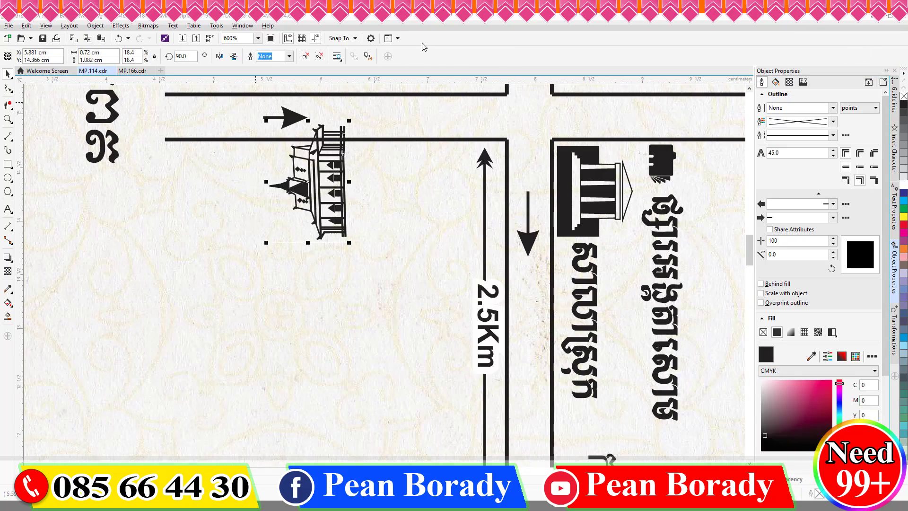
pyautogui.click(220, 56)
pyautogui.click(234, 56)
pyautogui.moveTo(312, 187); pyautogui.dragTo(411, 204)
pyautogui.scroll(-2, 410, 203)
# Step: Copy a Khmer label beside the temple and retype it as 'អង្គ'
pyautogui.click(487, 367)
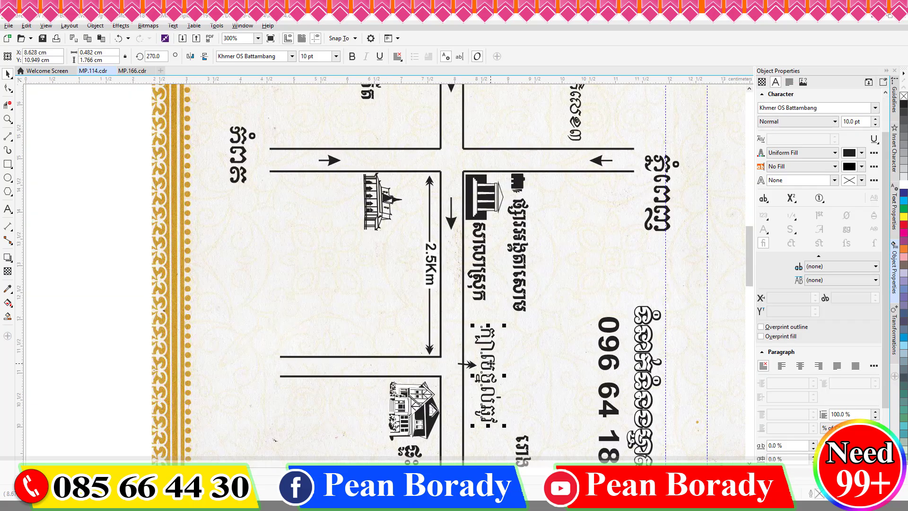
pyautogui.moveTo(487, 367); pyautogui.dragTo(333, 208)
pyautogui.press('F8')
pyautogui.hotkey('ctrl', 'a')
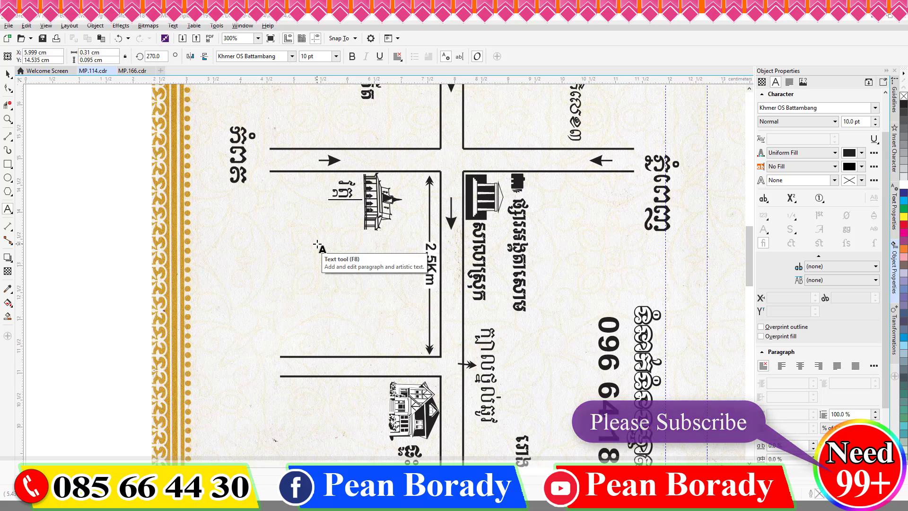
pyautogui.write('អង្គក្រោម')
pyautogui.click(7, 74)
pyautogui.scroll(-3, 359, 249)
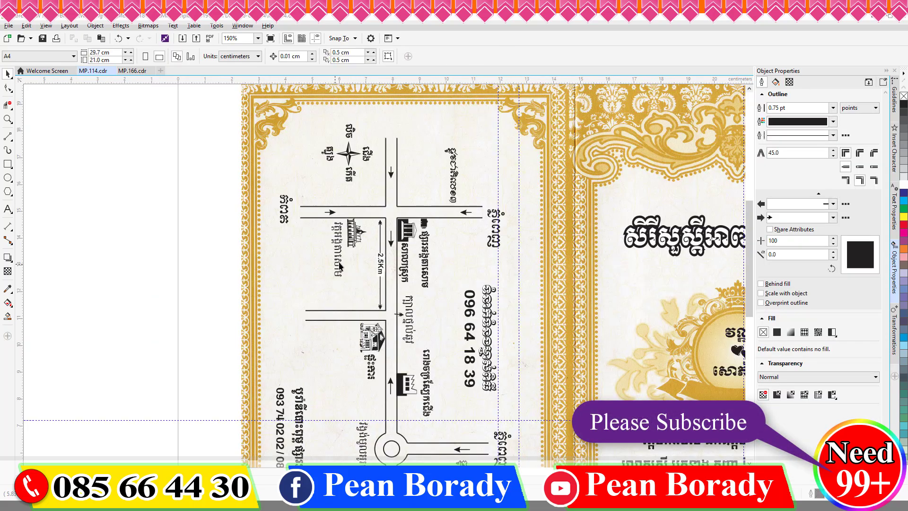
# Step: Select all the map panel objects to review the layout, then deselect
pyautogui.moveTo(476, 439); pyautogui.dragTo(475, 436)
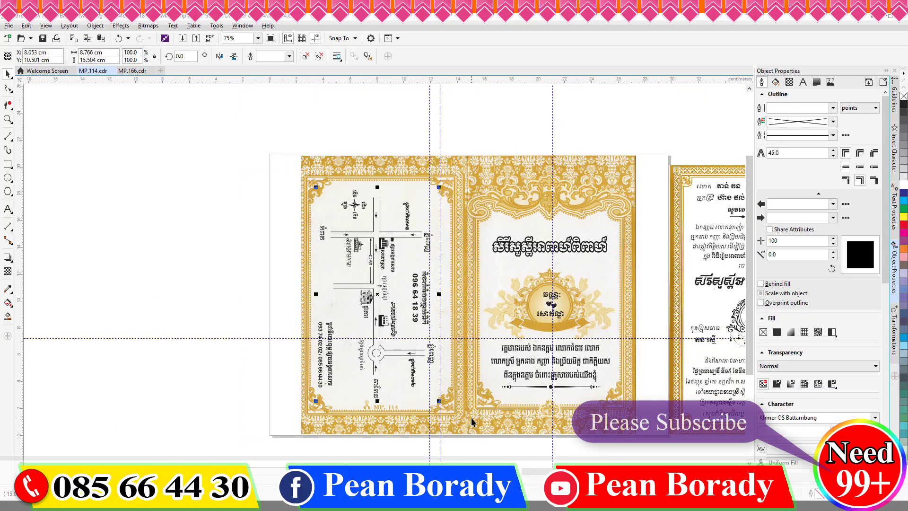
pyautogui.hscroll(2, 247, 243)
pyautogui.moveTo(144, 170); pyautogui.dragTo(578, 357)
pyautogui.scroll(-1, 433, 263)
pyautogui.click(504, 326)
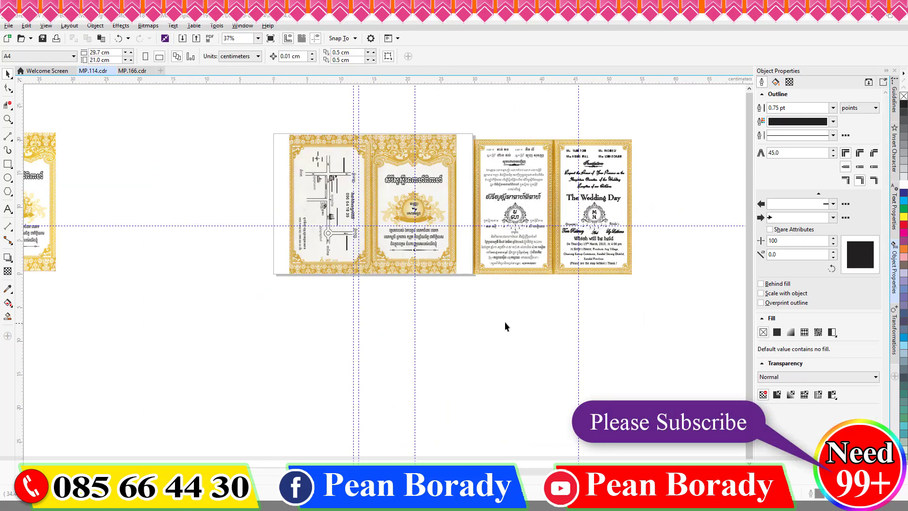